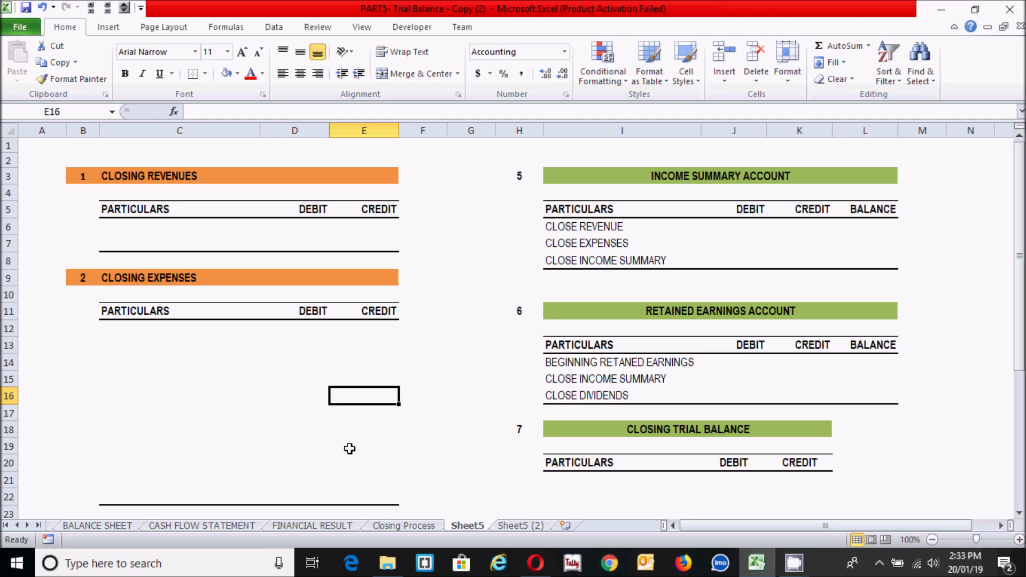
{"action": "left_click", "coordinate": [279, 409]}
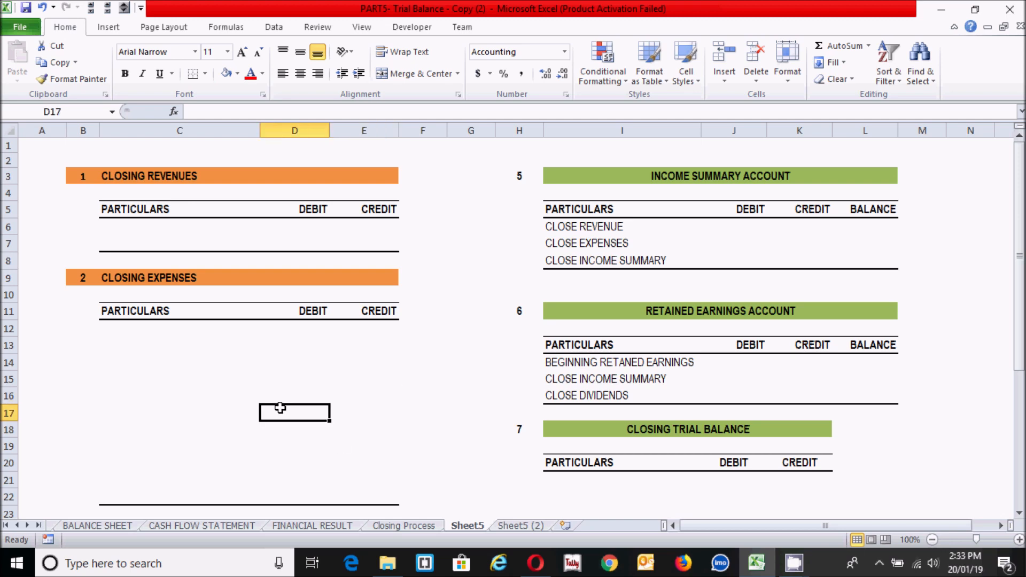
{"action": "left_click", "coordinate": [708, 301]}
{"action": "left_click", "coordinate": [648, 284]}
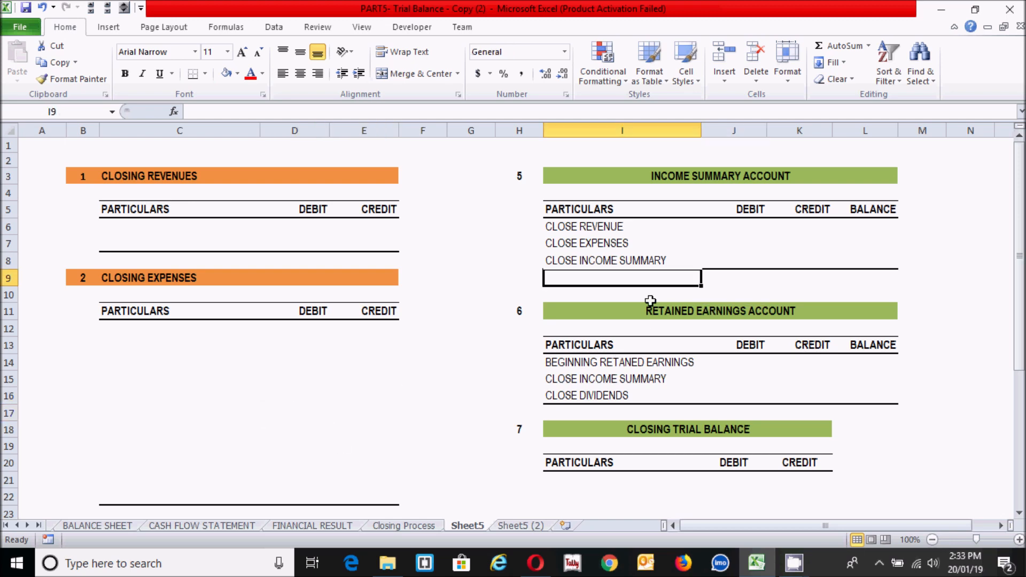
{"action": "left_click_drag", "start_coordinate": [1020, 246], "coordinate": [1020, 161]}
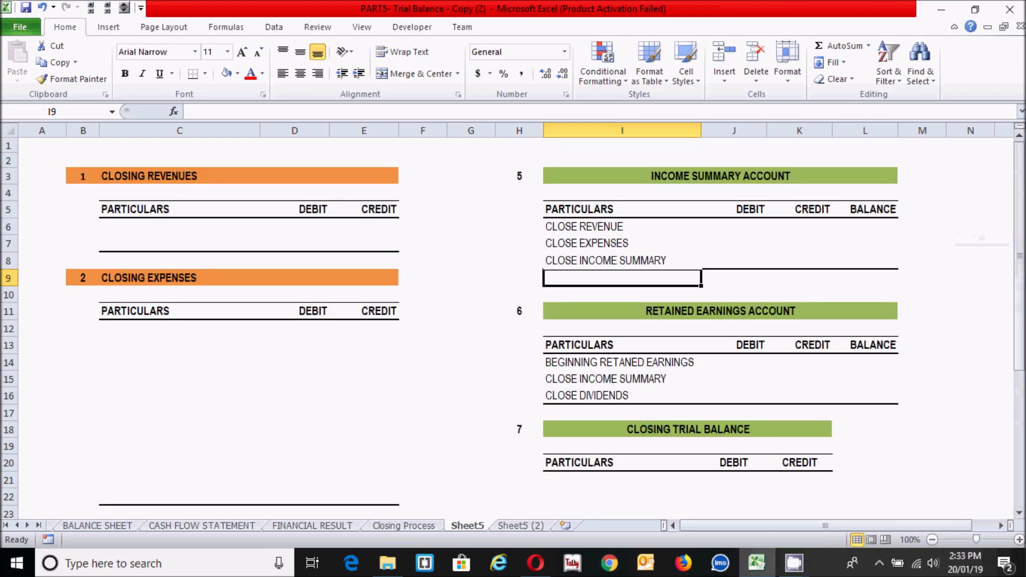
{"action": "left_click", "coordinate": [526, 244]}
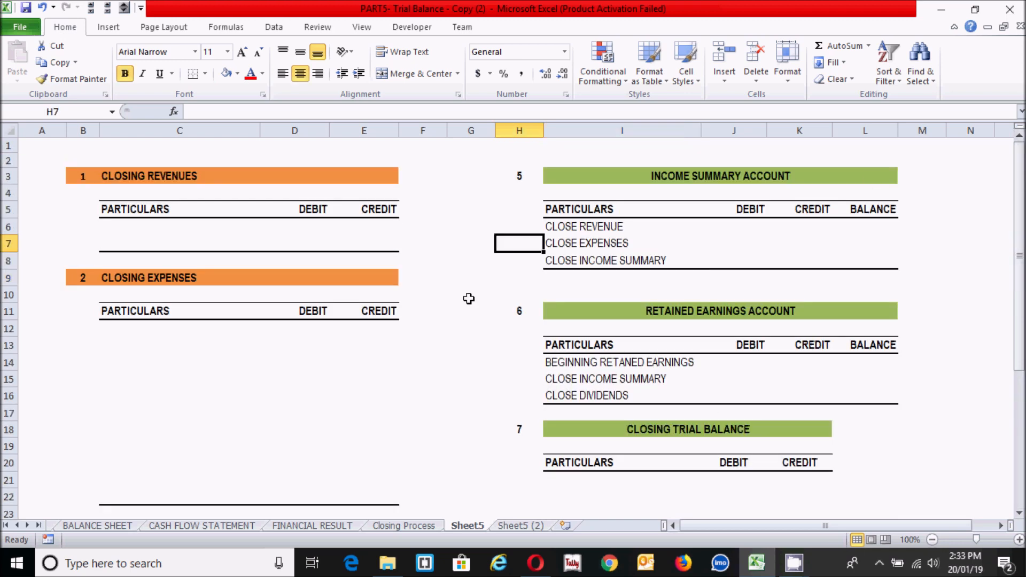
{"action": "left_click", "coordinate": [437, 348]}
{"action": "left_click", "coordinate": [130, 224]}
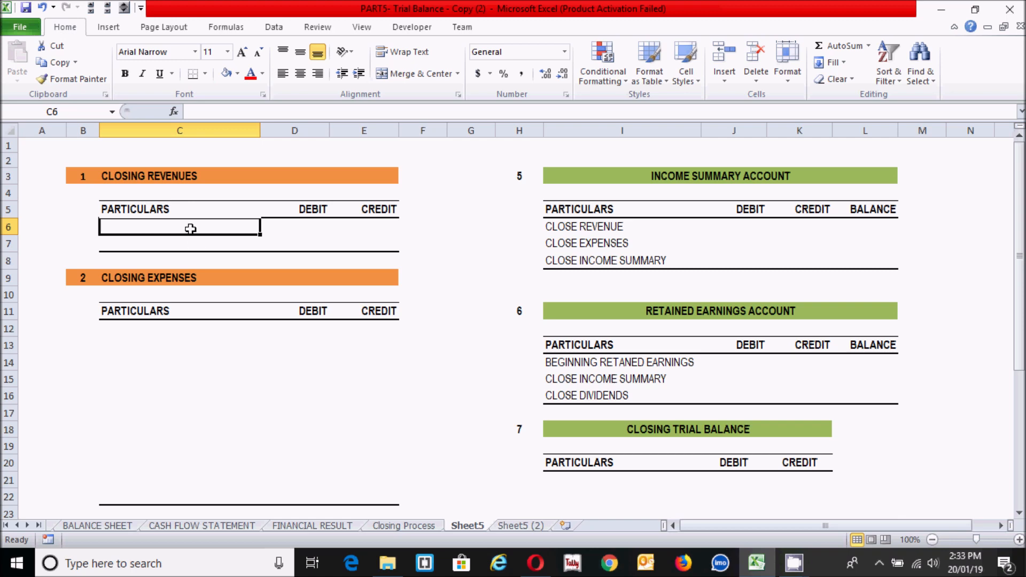
{"action": "type", "text": "NET SA"}
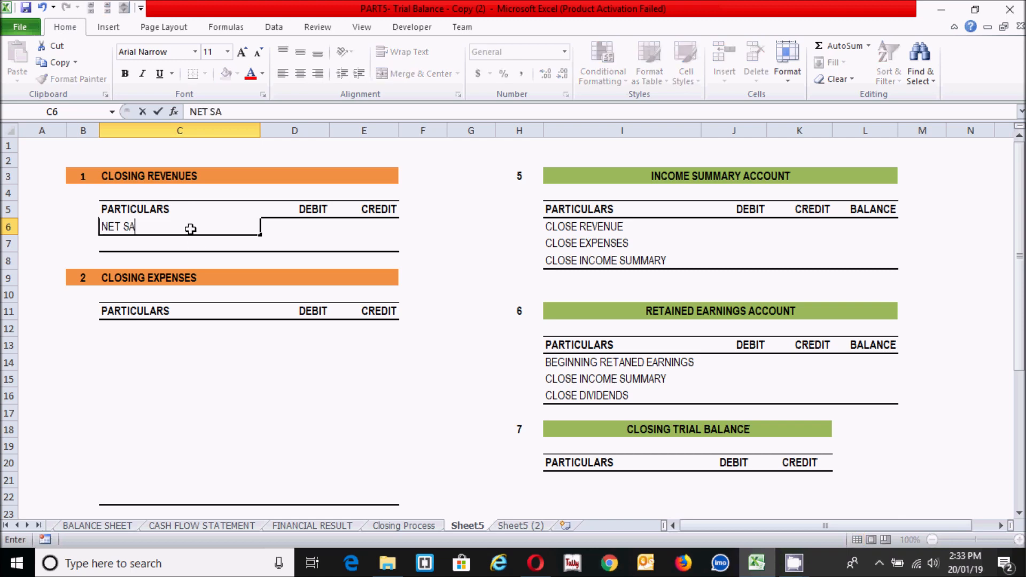
{"action": "type", "text": "LES"}
{"action": "key", "text": "BackSpace"}
{"action": "key", "text": "BackSpace"}
{"action": "key", "text": "BackSpace"}
{"action": "key", "text": "BackSpace"}
{"action": "key", "text": "BackSpace"}
{"action": "key", "text": "BackSpace"}
{"action": "key", "text": "BackSpace"}
{"action": "key", "text": "BackSpace"}
{"action": "key", "text": "BackSpace"}
Enter SALES in C6 and INCOME SUMMARY in C7 as the particulars of the Closing Revenues entry.
{"action": "type", "text": "SALES"}
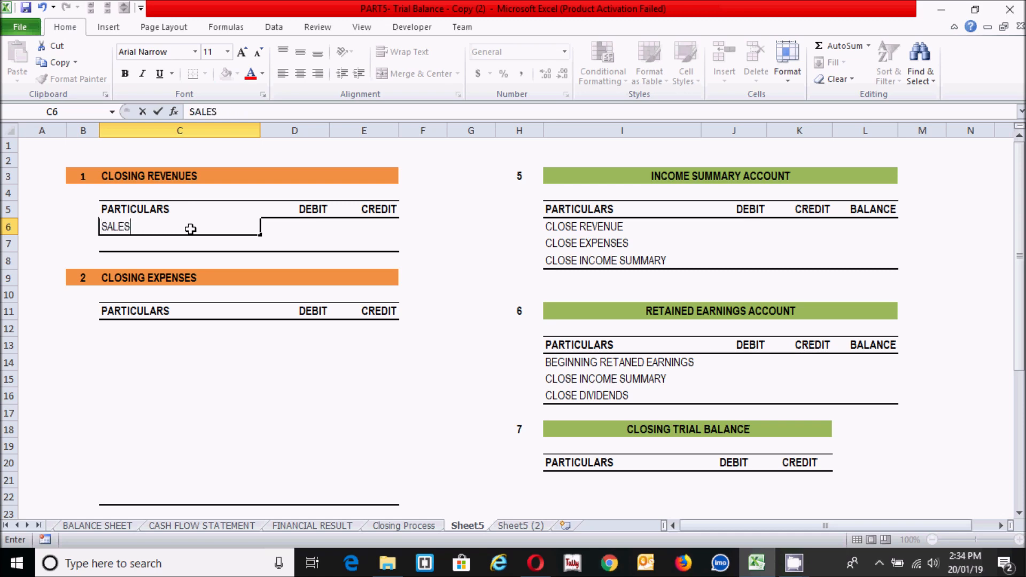
{"action": "key", "text": "Return"}
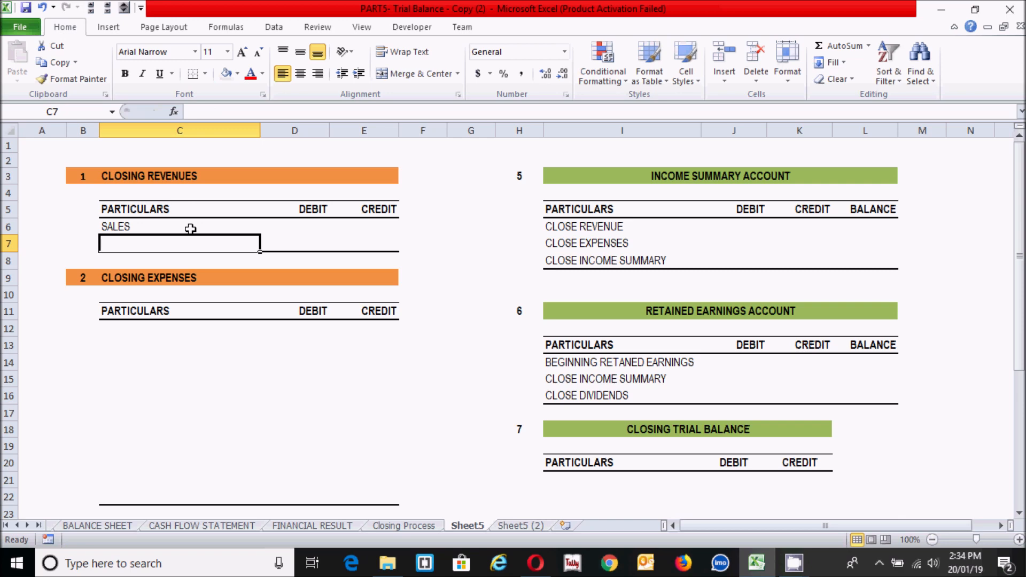
{"action": "type", "text": "INCOME SUMMARY"}
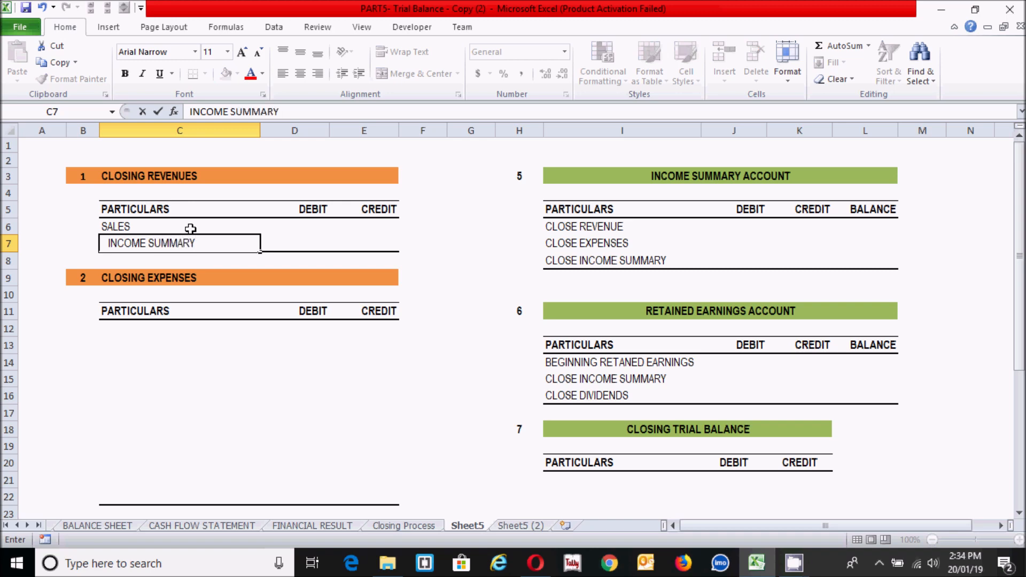
{"action": "key", "text": "Return"}
{"action": "left_click", "coordinate": [209, 242]}
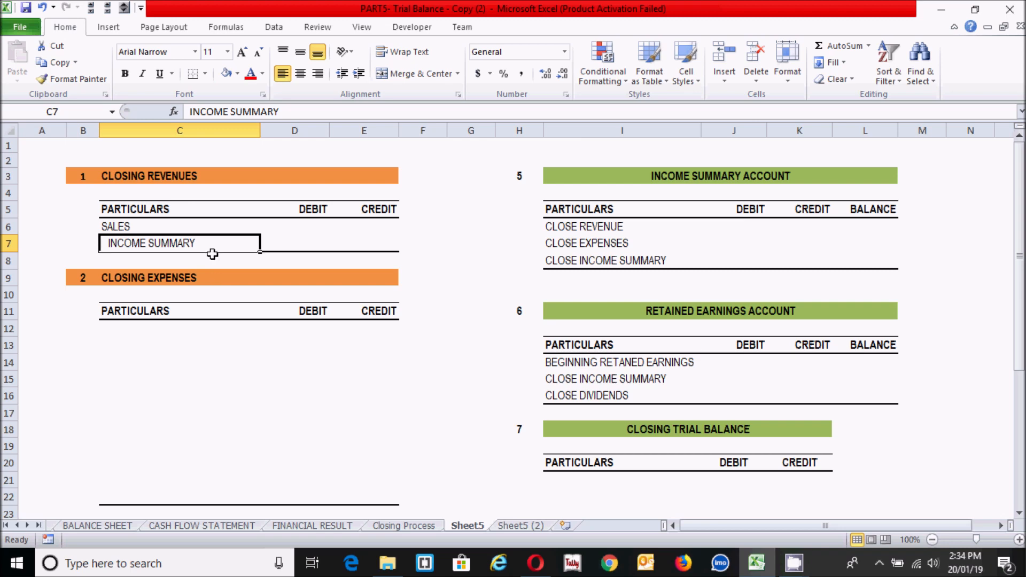
Link the SALES debit amount in D6 to the NET SALES amount in B5 of the INCOME STATEMENT1 sheet.
{"action": "left_click", "coordinate": [317, 229]}
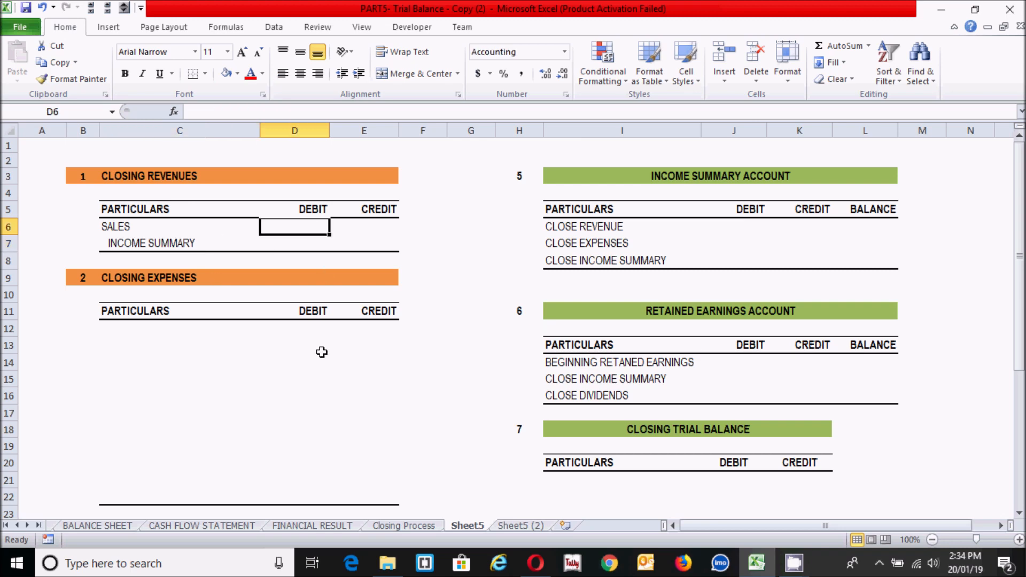
{"action": "type", "text": "="}
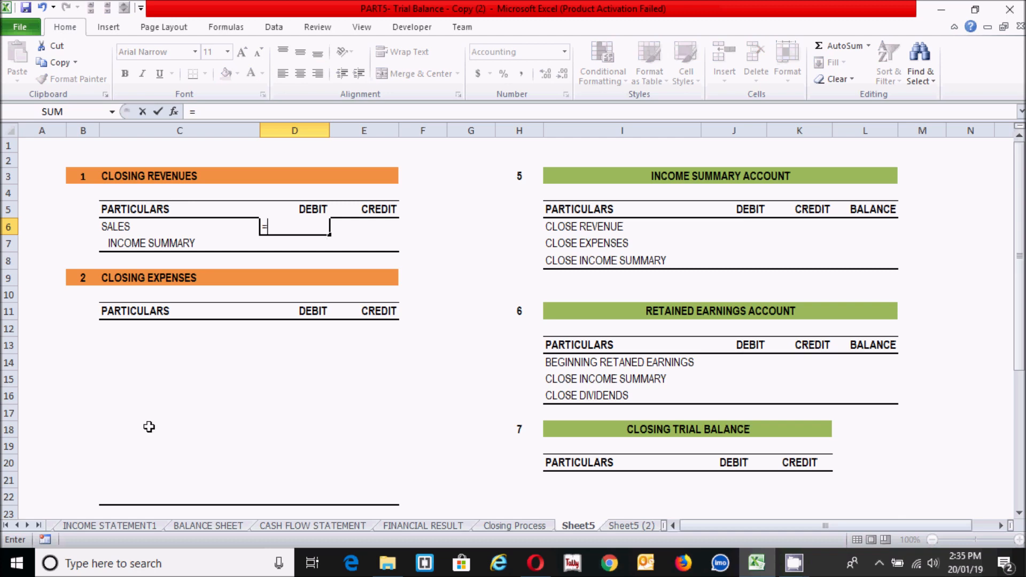
{"action": "left_click", "coordinate": [129, 525]}
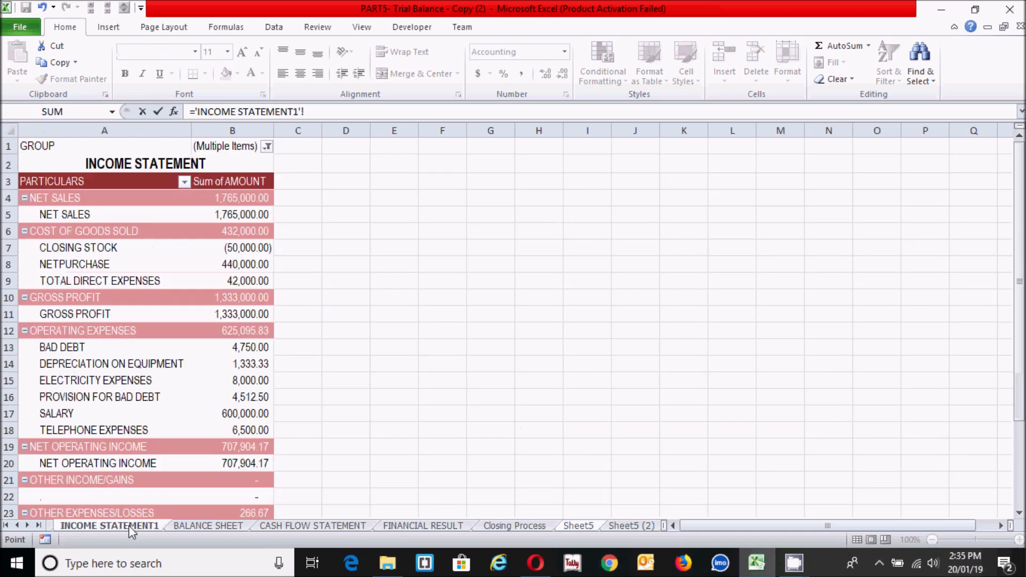
{"action": "left_click", "coordinate": [235, 215]}
{"action": "key", "text": "Return"}
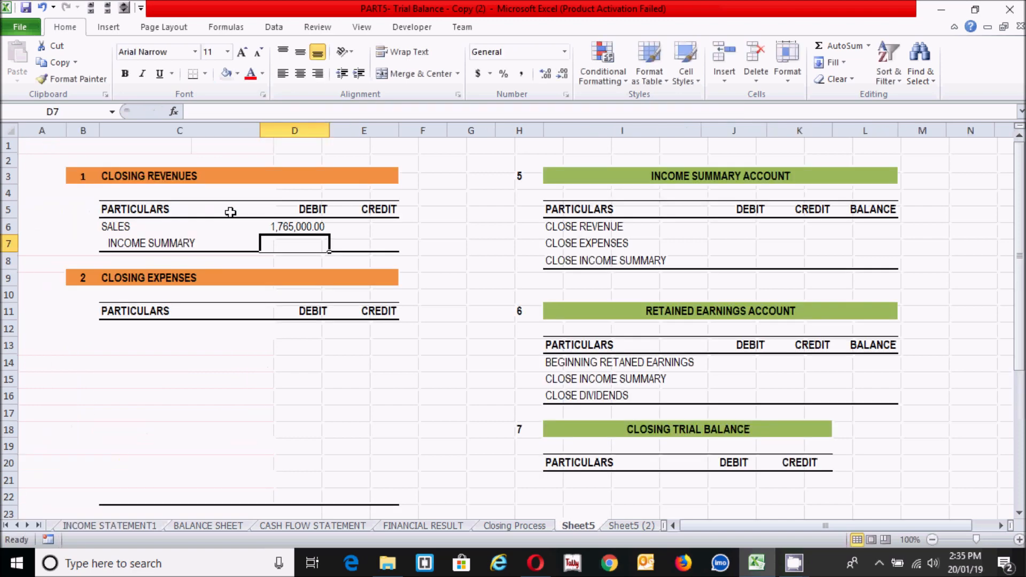
Set the INCOME SUMMARY credit amount in E7 equal to the SALES debit with the formula =D6.
{"action": "left_click", "coordinate": [360, 243]}
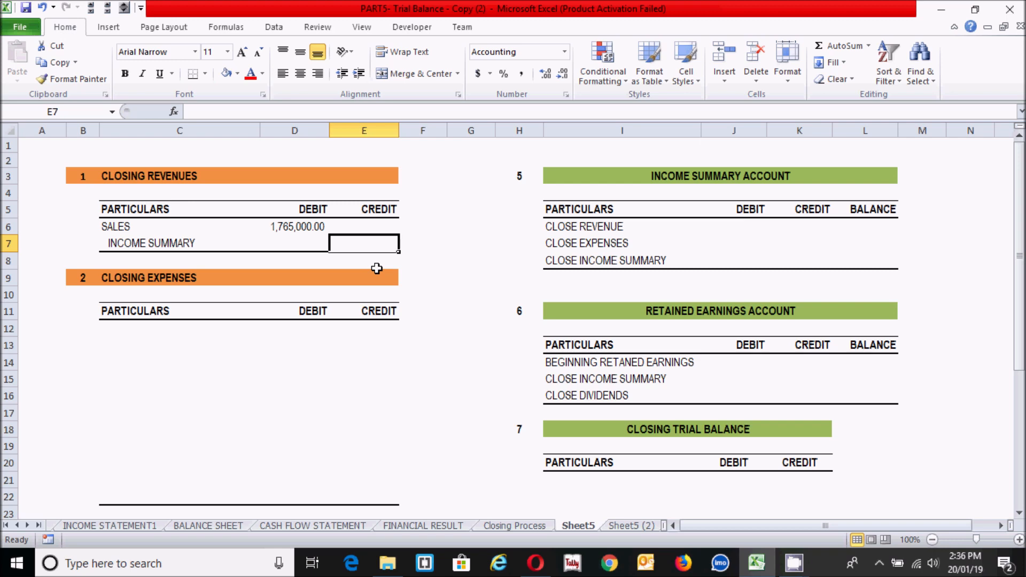
{"action": "type", "text": "="}
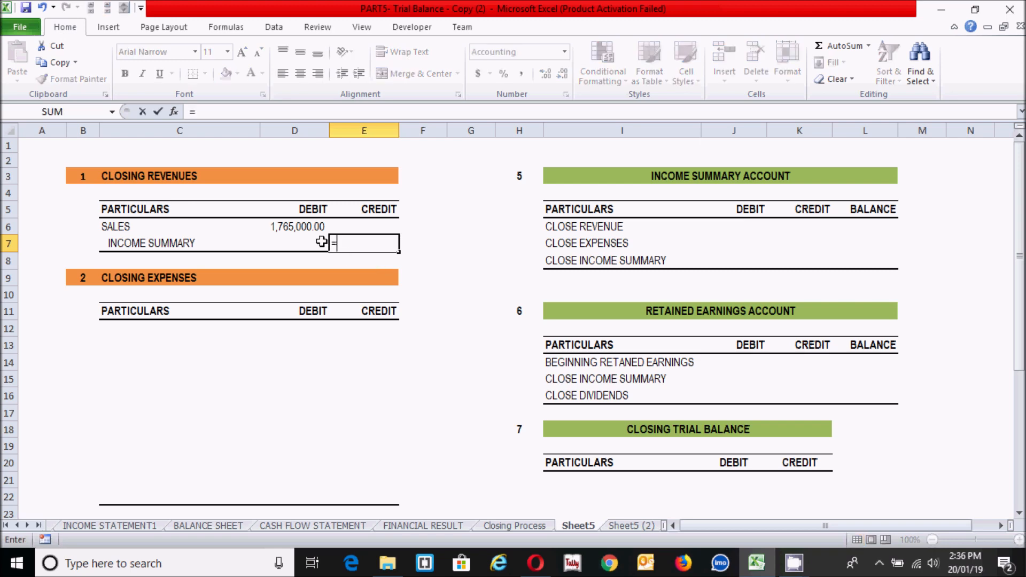
{"action": "left_click", "coordinate": [293, 227]}
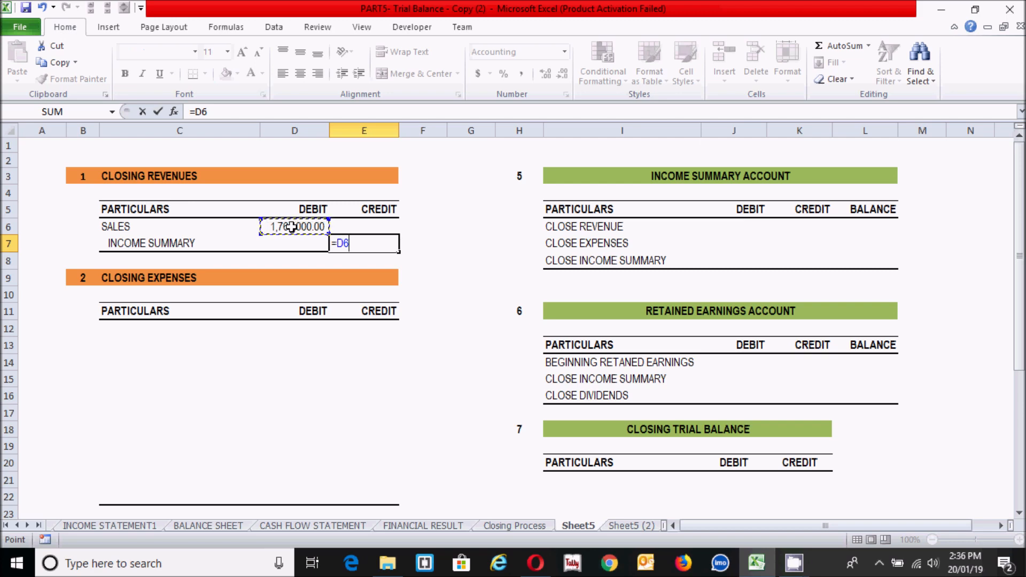
{"action": "key", "text": "Return"}
Enter INCOME SUMMARY in C12 as the first particular of the Closing Expenses entry.
{"action": "left_click", "coordinate": [157, 349]}
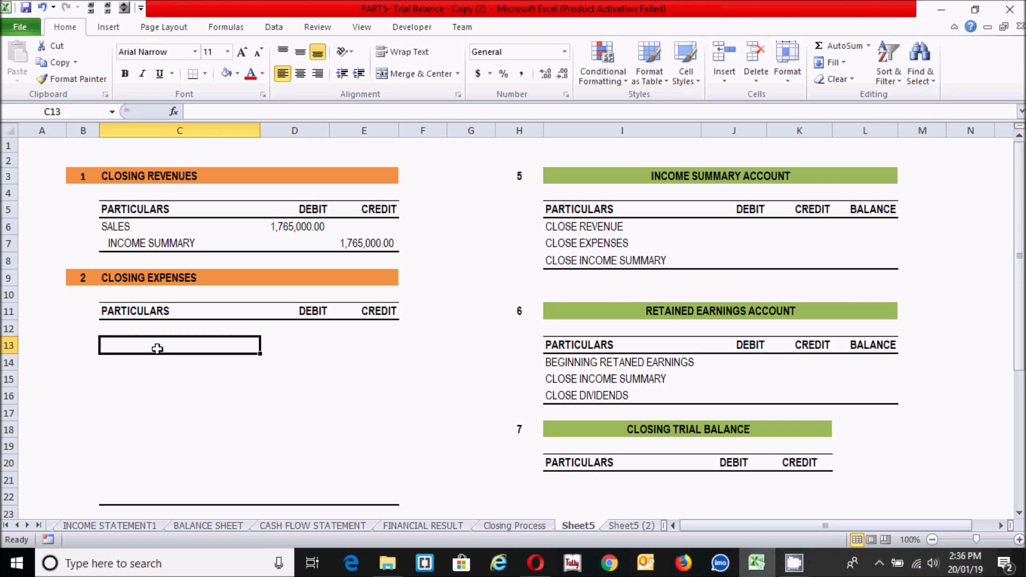
{"action": "left_click", "coordinate": [153, 332]}
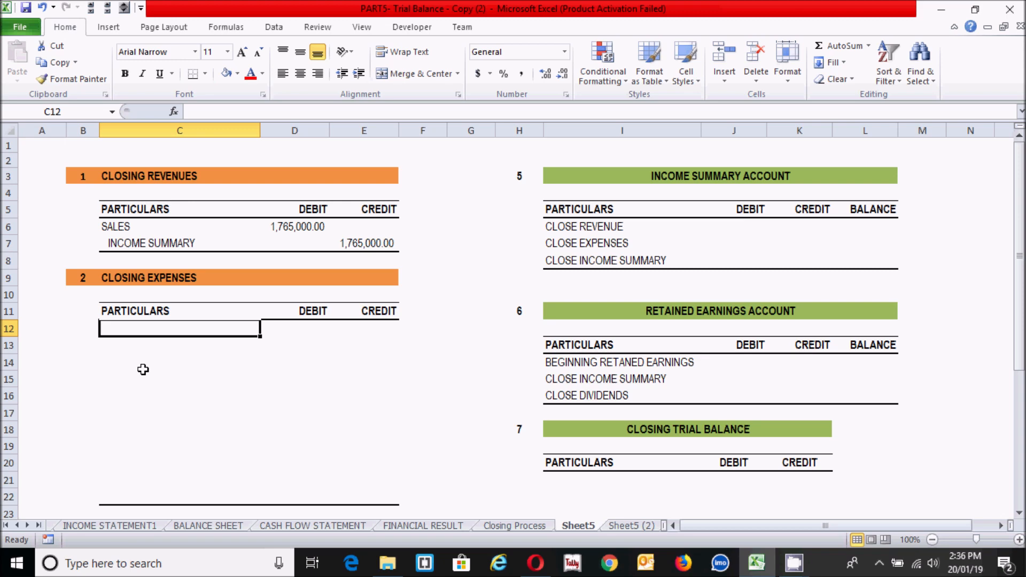
{"action": "type", "text": "INCOME SUMMARY"}
{"action": "key", "text": "Return"}
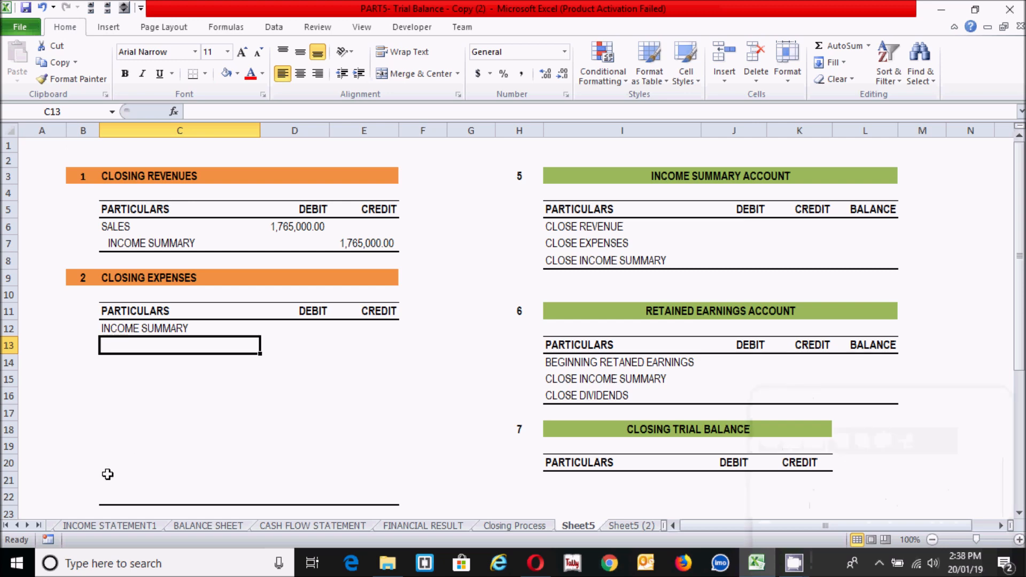
Examine the cost of goods sold, operating expenses, other expenses/losses and tax expenses totals on the INCOME STATEMENT1 sheet by selecting them together.
{"action": "left_click", "coordinate": [117, 528]}
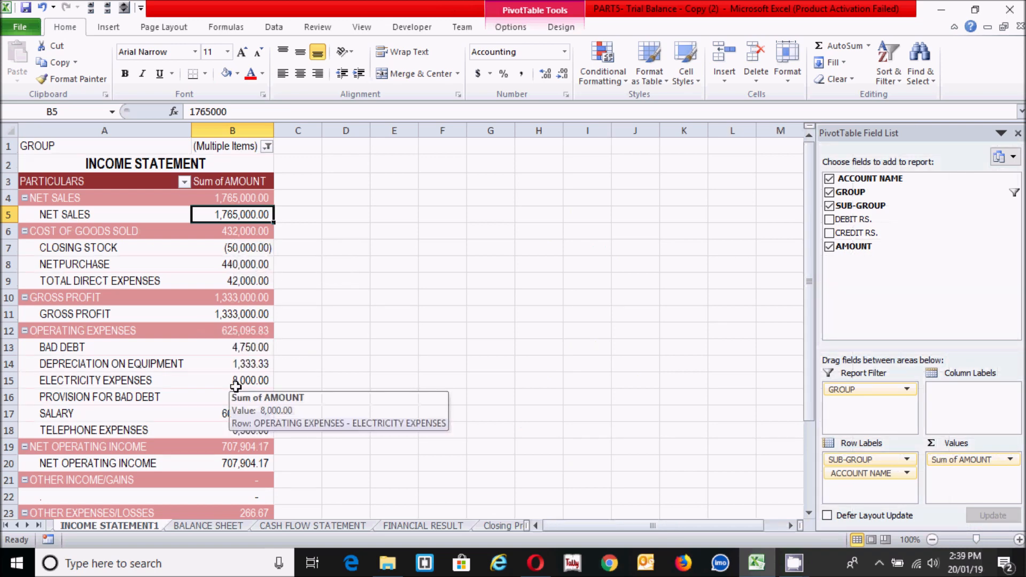
{"action": "left_click", "coordinate": [233, 230]}
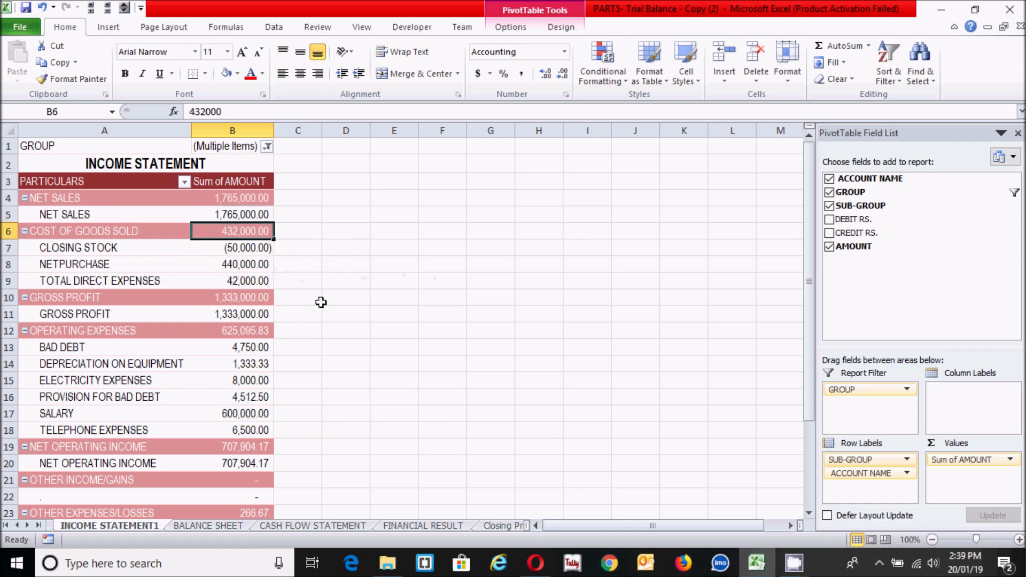
{"action": "left_click", "coordinate": [243, 331], "text": "ctrl"}
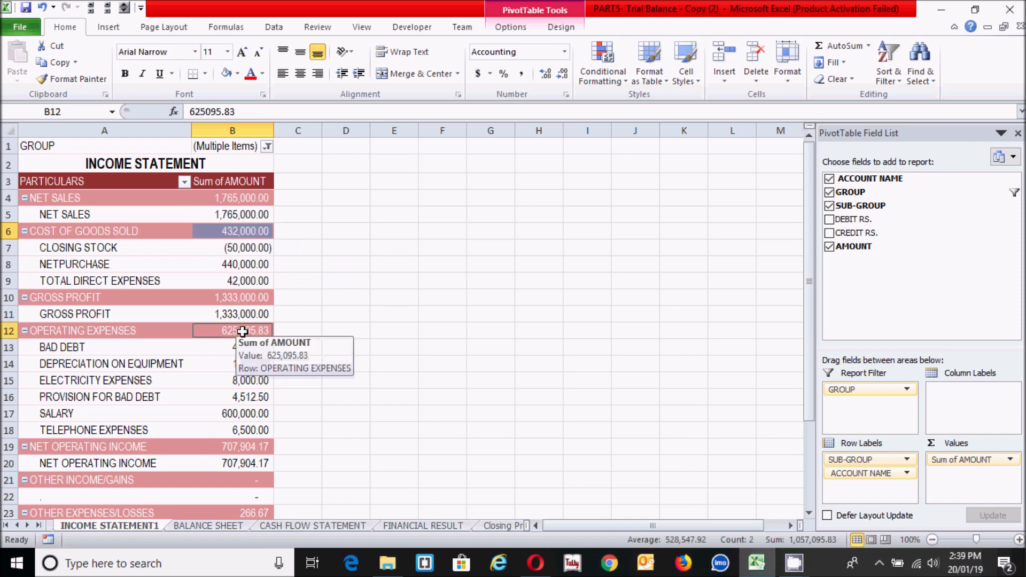
{"action": "left_click", "coordinate": [240, 514], "text": "ctrl"}
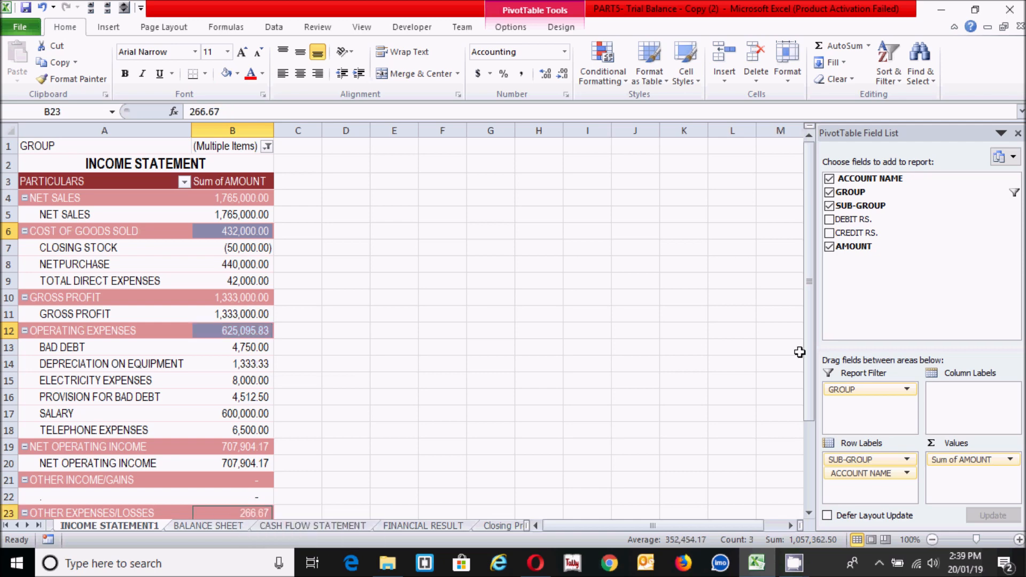
{"action": "scroll", "coordinate": [247, 447], "scroll_direction": "down", "scroll_amount": 2}
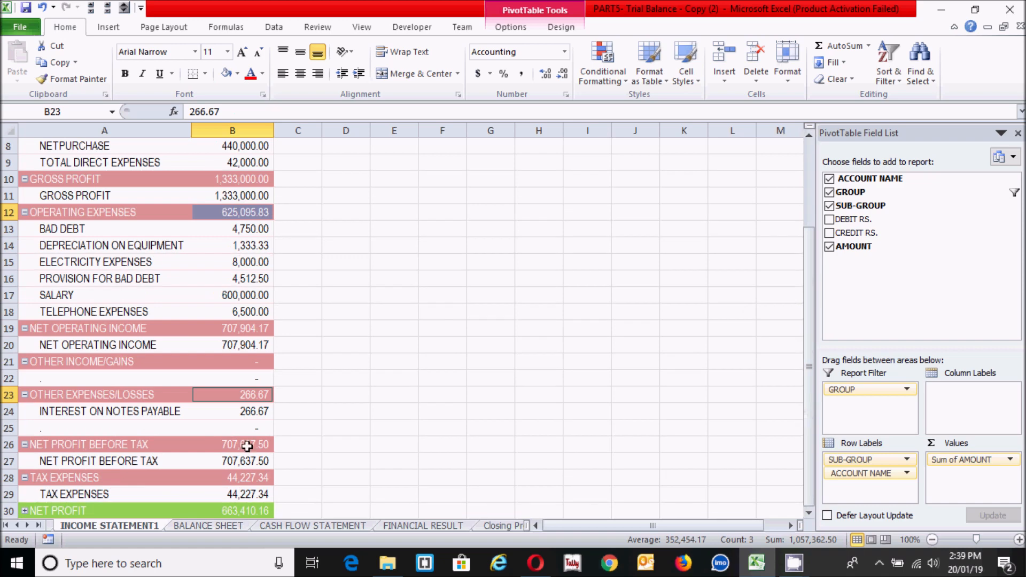
{"action": "left_click", "coordinate": [238, 478], "text": "ctrl"}
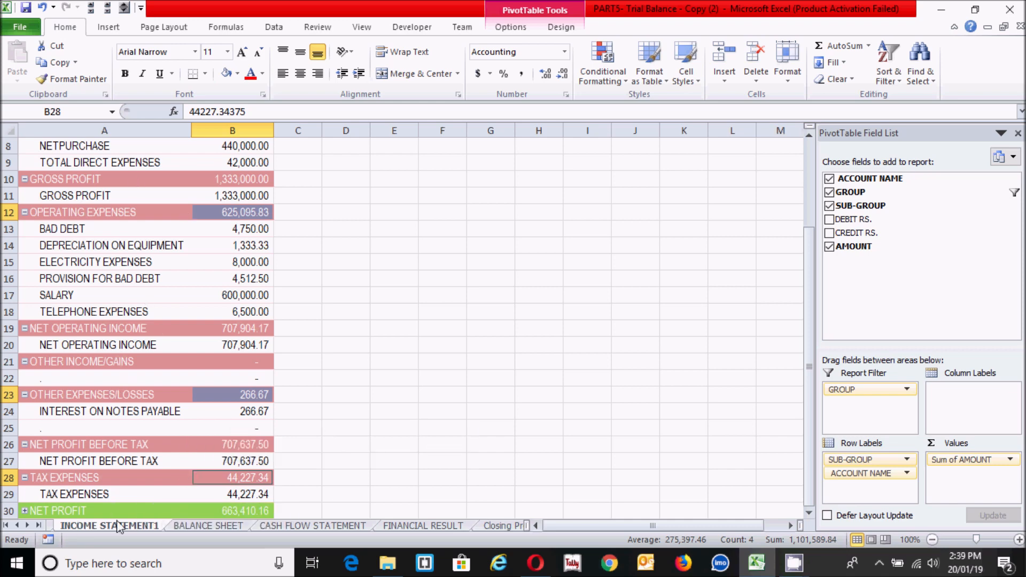
{"action": "scroll", "coordinate": [231, 527], "scroll_direction": "right", "scroll_amount": 1}
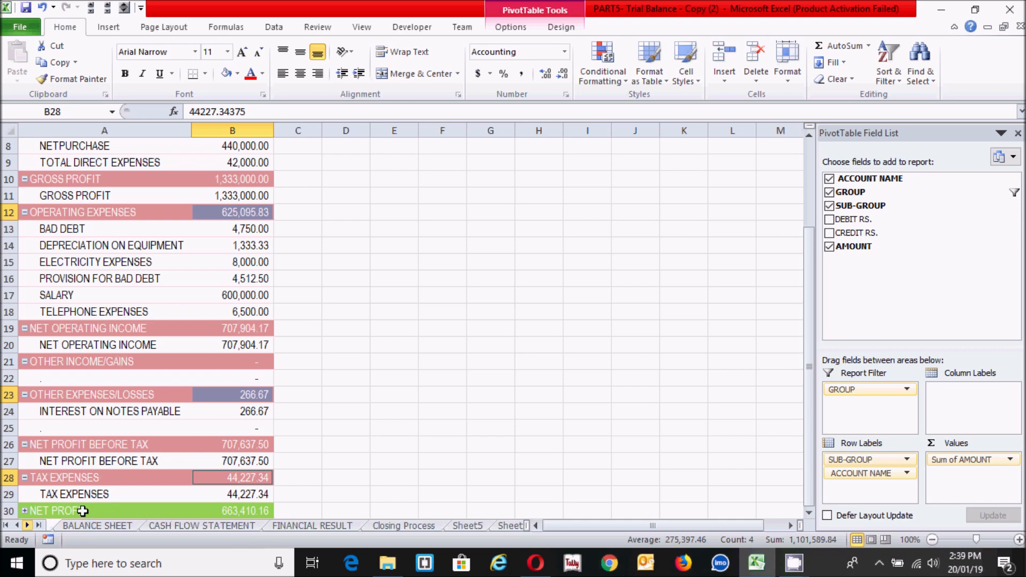
Return to Sheet5 and enter PURCHASE in C13 below INCOME SUMMARY in the Closing Expenses entry.
{"action": "left_click", "coordinate": [467, 527]}
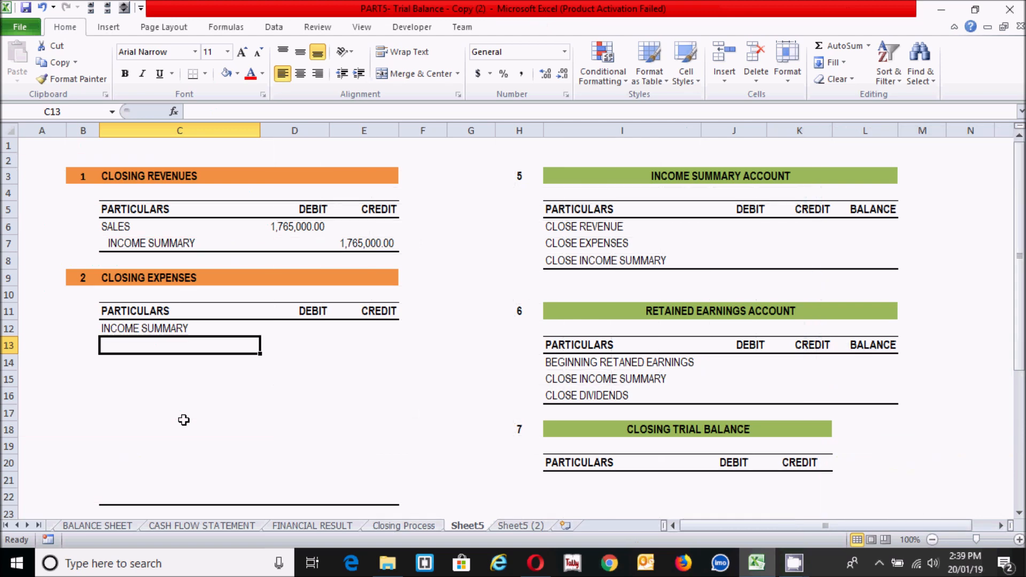
{"action": "type", "text": "P"}
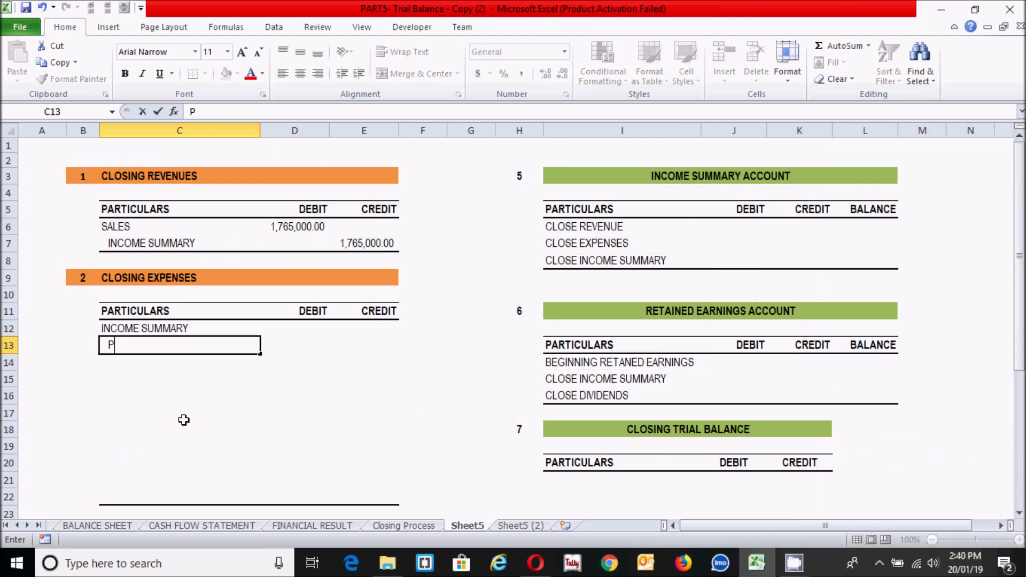
{"action": "type", "text": "URCHASE"}
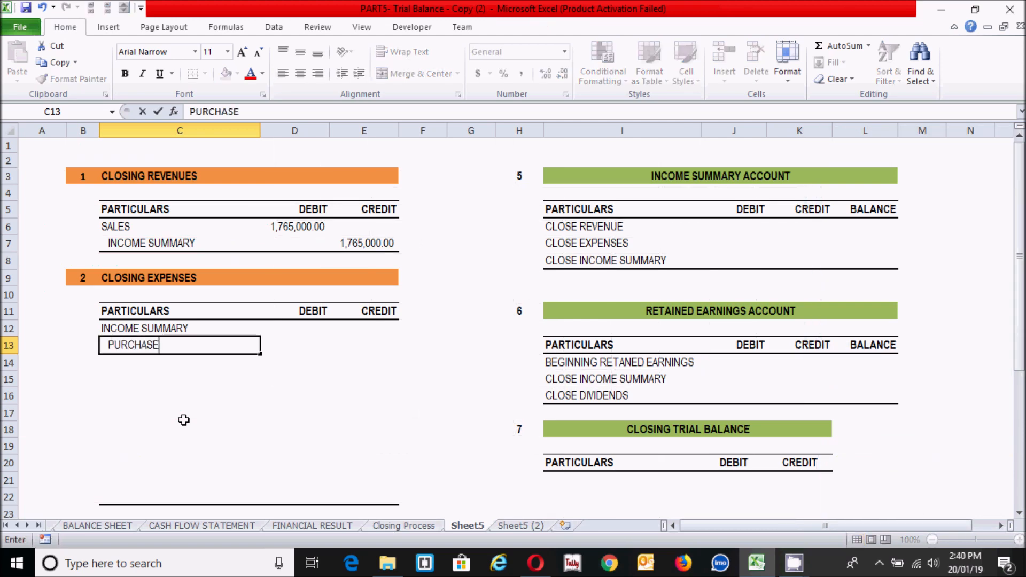
{"action": "key", "text": "Return"}
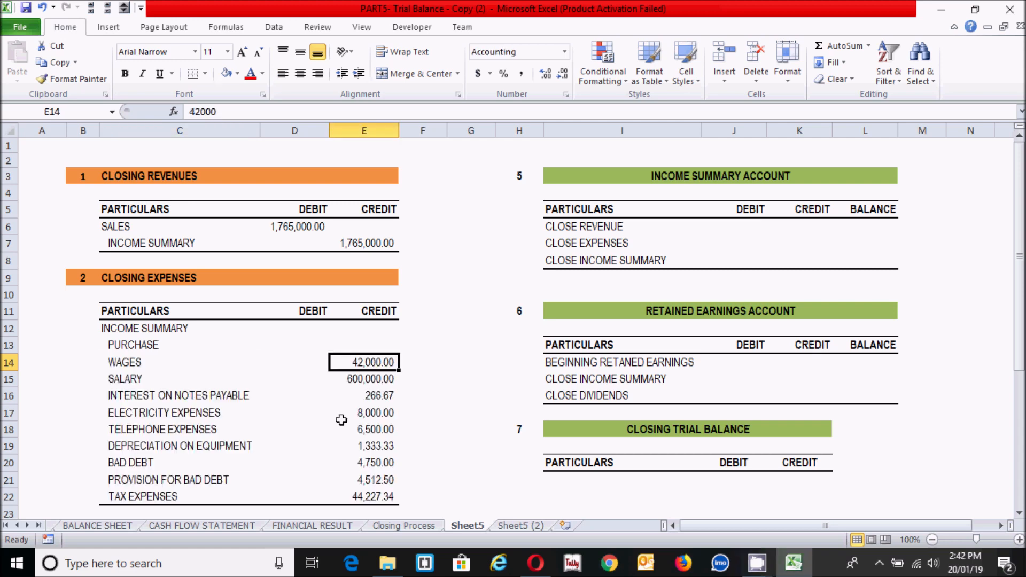
Set the PURCHASE credit in E13 to the NETPURCHASE amount plus the CLOSING STOCK amount, both linked from the INCOME STATEMENT1 sheet.
{"action": "left_click", "coordinate": [345, 348]}
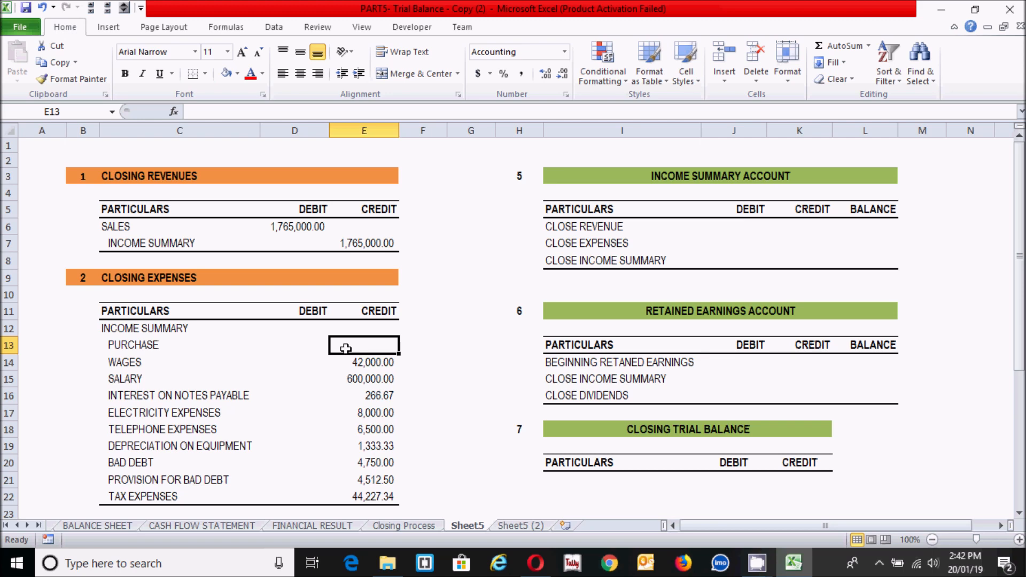
{"action": "type", "text": "="}
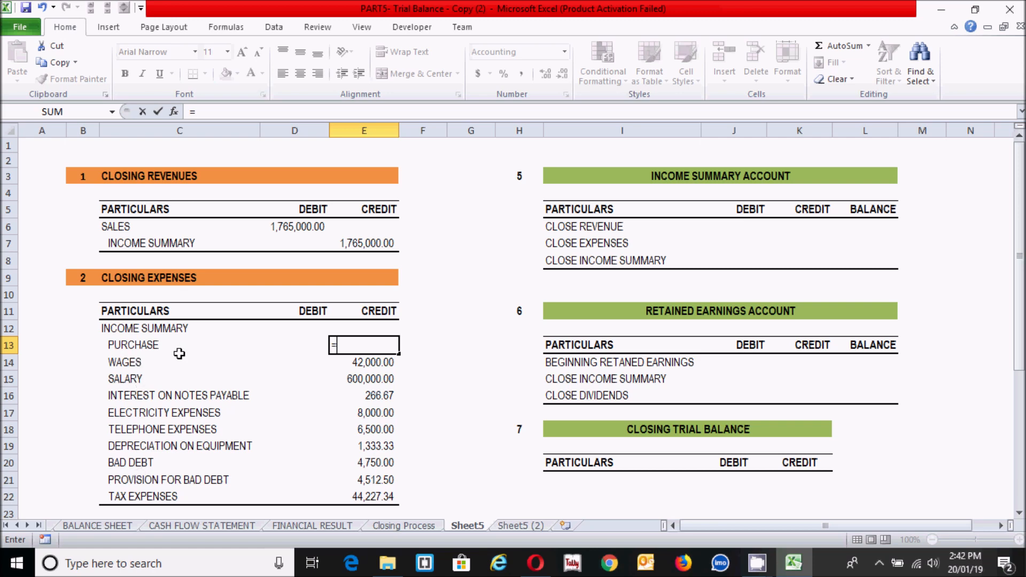
{"action": "left_click", "coordinate": [17, 525]}
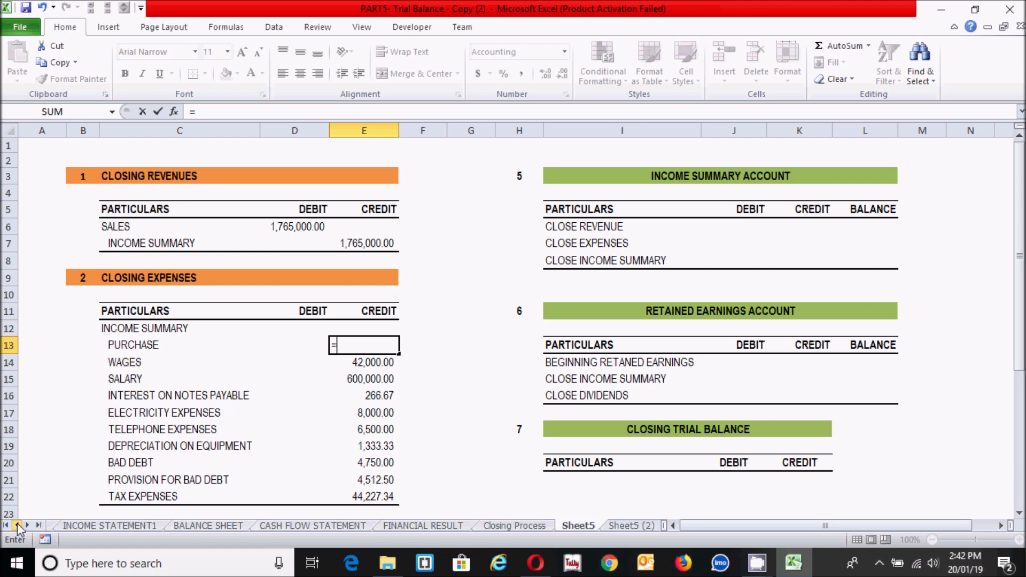
{"action": "left_click", "coordinate": [118, 525]}
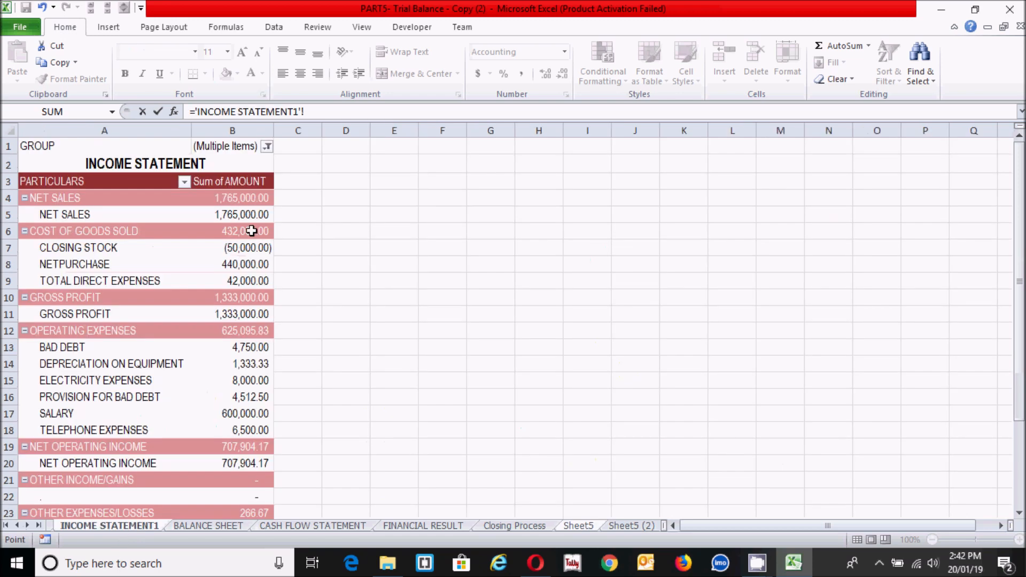
{"action": "left_click", "coordinate": [219, 264]}
{"action": "type", "text": "-GROUP\",\"COST OF GOODS SOLD\")-"}
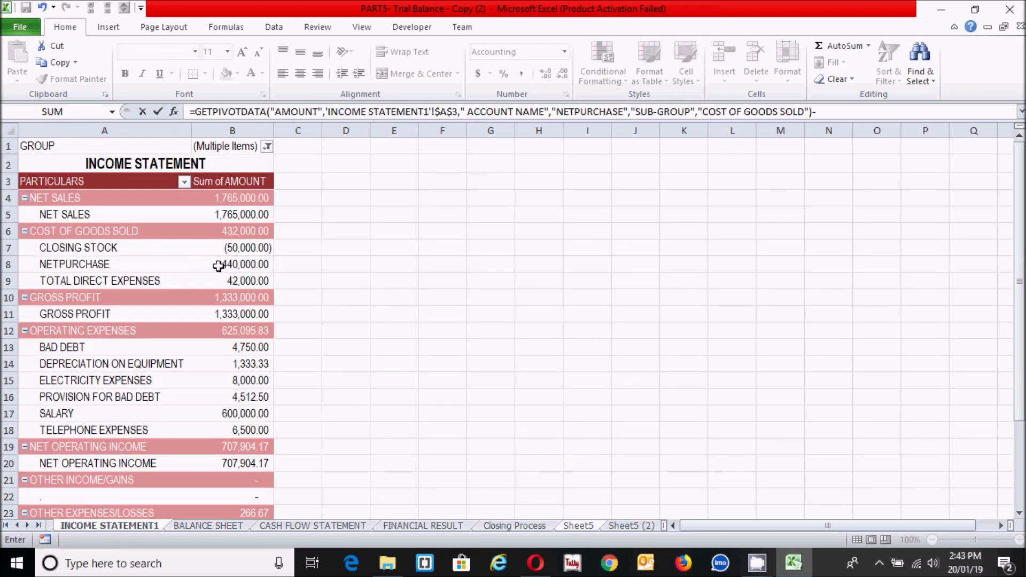
{"action": "left_click", "coordinate": [216, 247]}
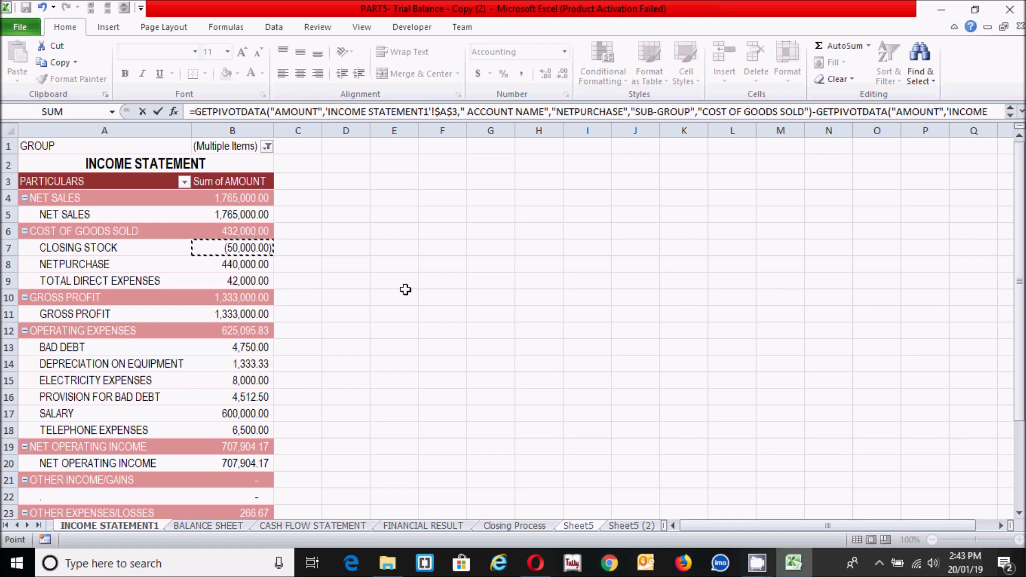
{"action": "left_click", "coordinate": [818, 113]}
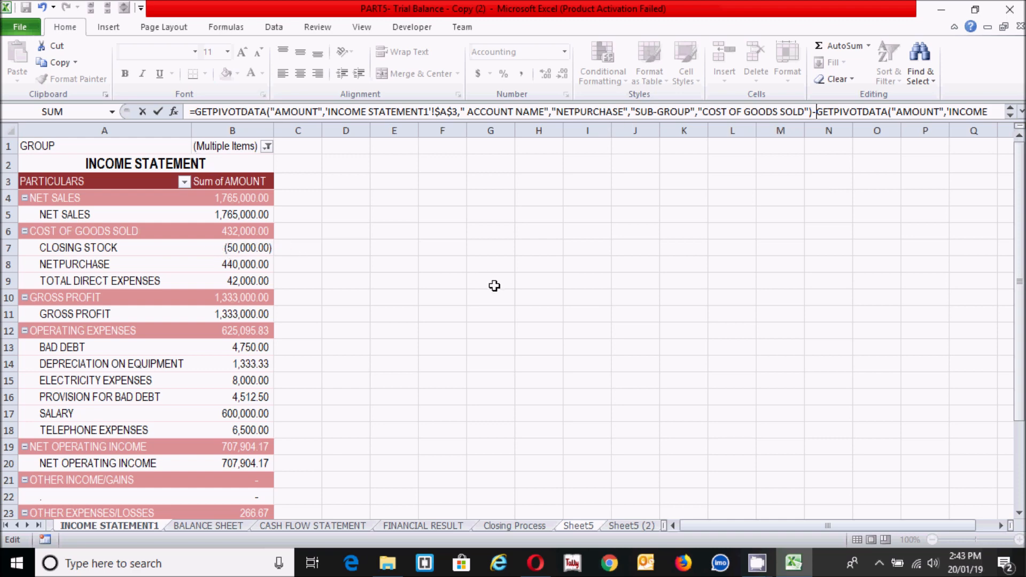
{"action": "key", "text": "BackSpace"}
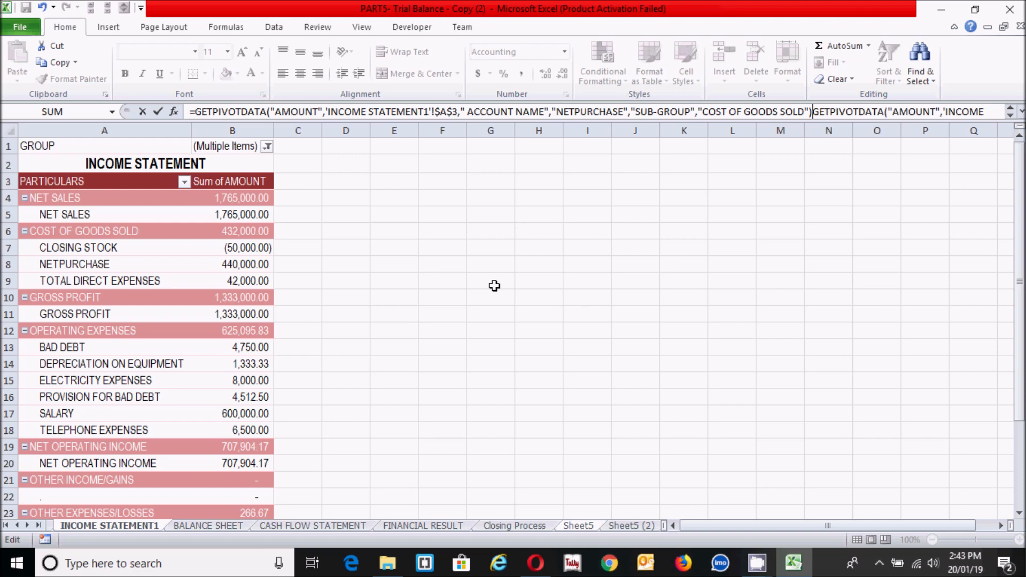
{"action": "type", "text": "+"}
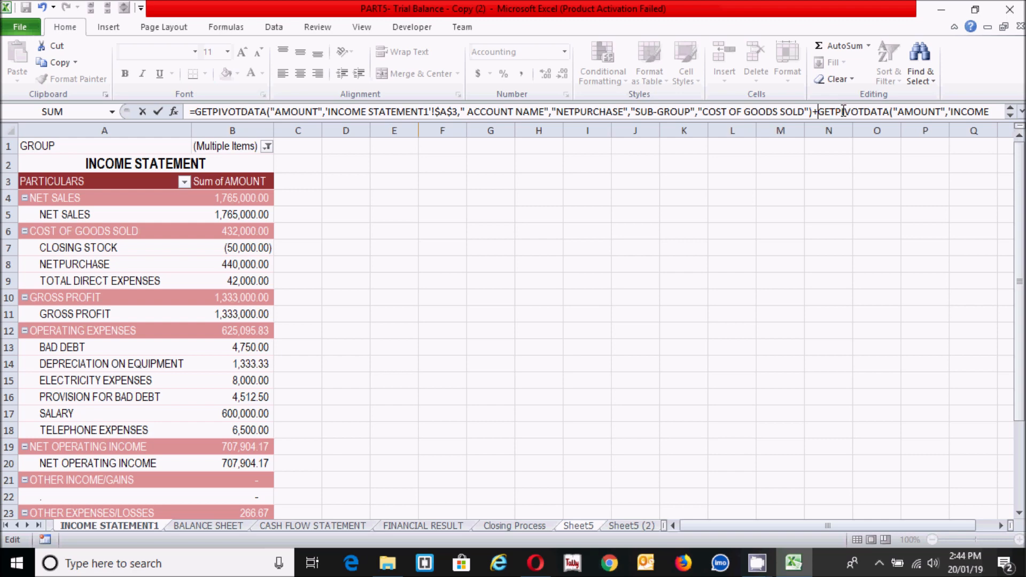
{"action": "key", "text": "Return"}
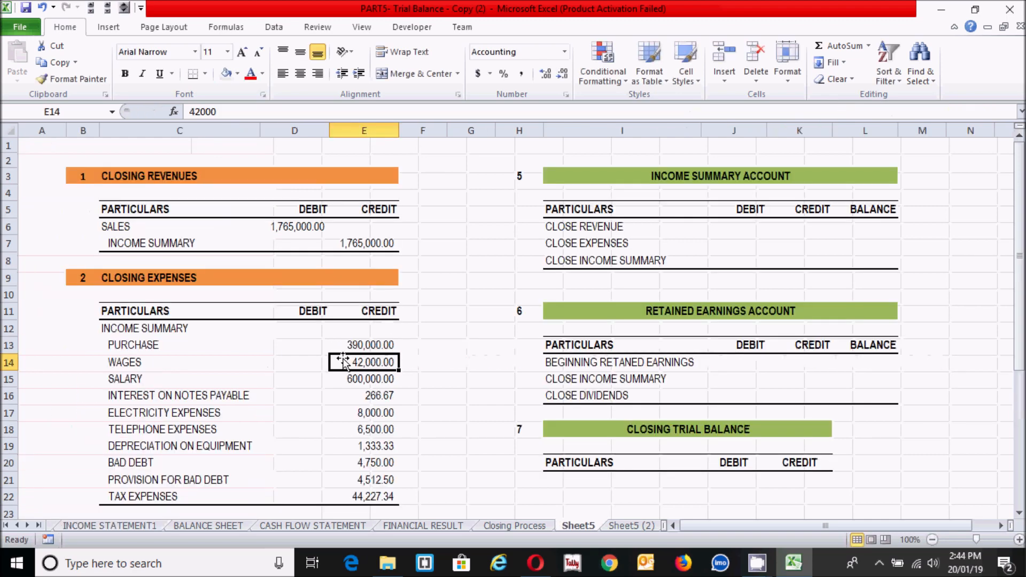
{"action": "left_click", "coordinate": [371, 348]}
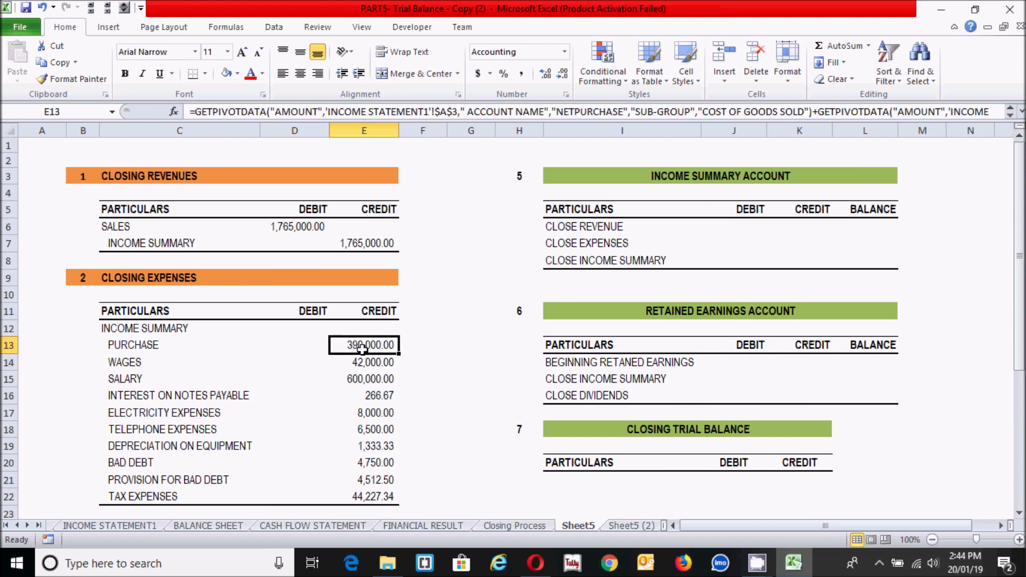
Total the expense credits into the INCOME SUMMARY debit cell D12 with the formula =SUM(E13:E22).
{"action": "left_click", "coordinate": [293, 327]}
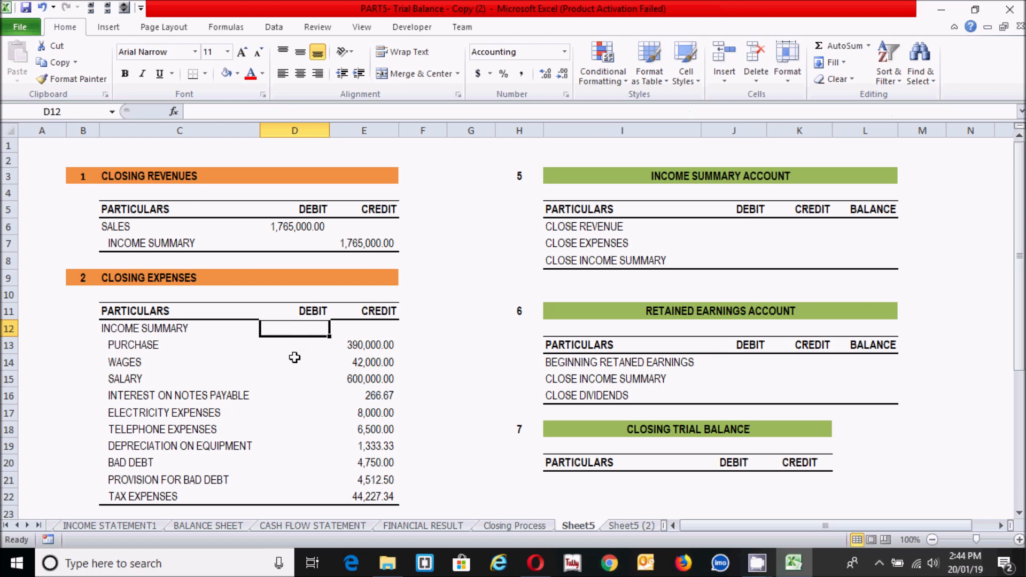
{"action": "type", "text": "=SUM("}
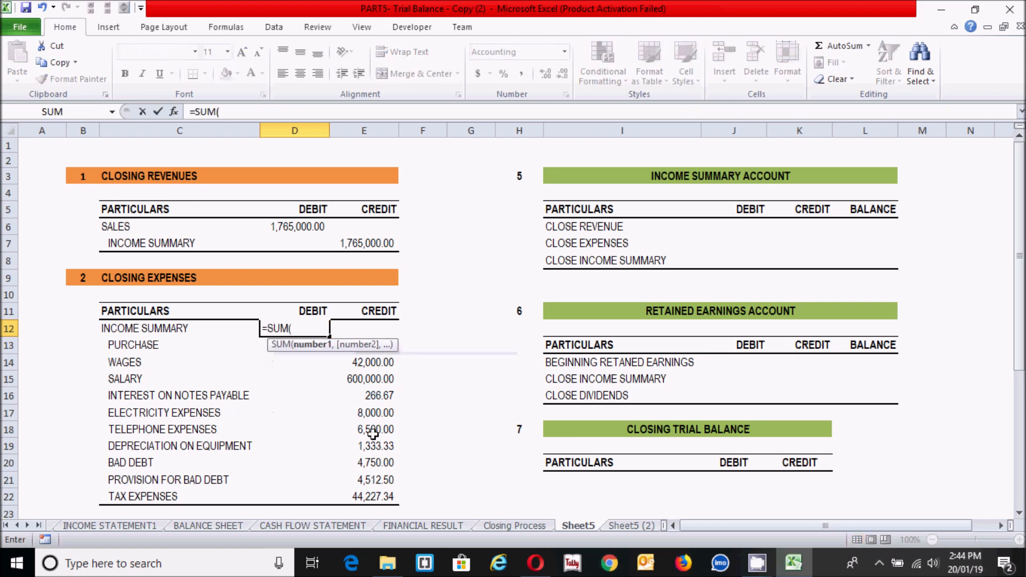
{"action": "left_click", "coordinate": [352, 496]}
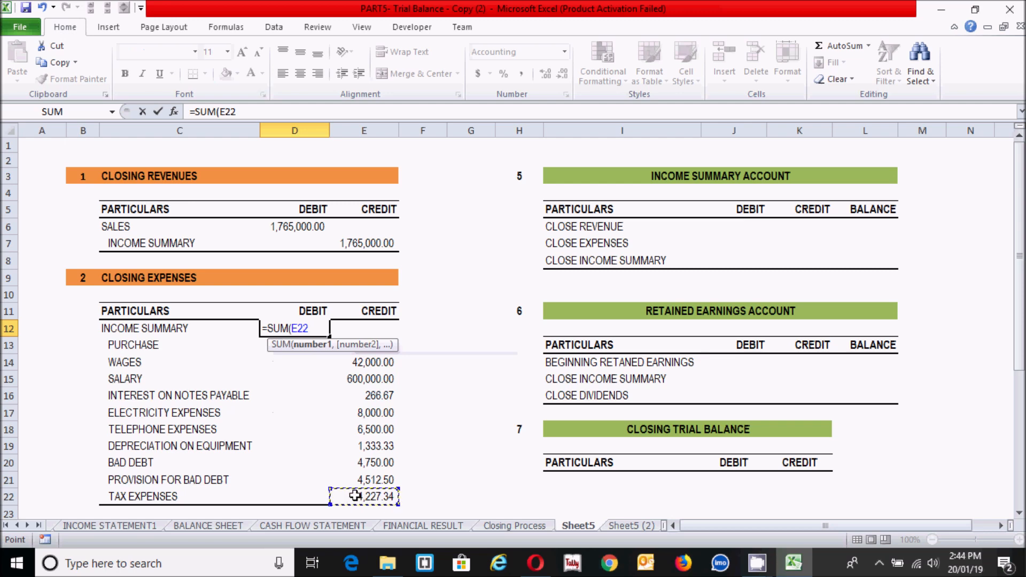
{"action": "left_click_drag", "start_coordinate": [355, 496], "coordinate": [374, 350]}
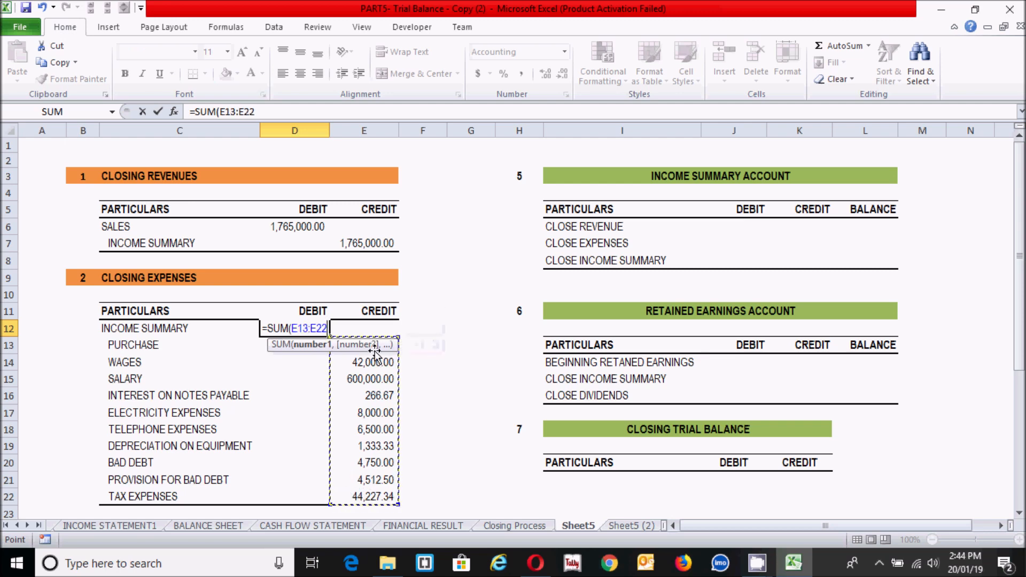
{"action": "type", "text": ")"}
{"action": "key", "text": "Return"}
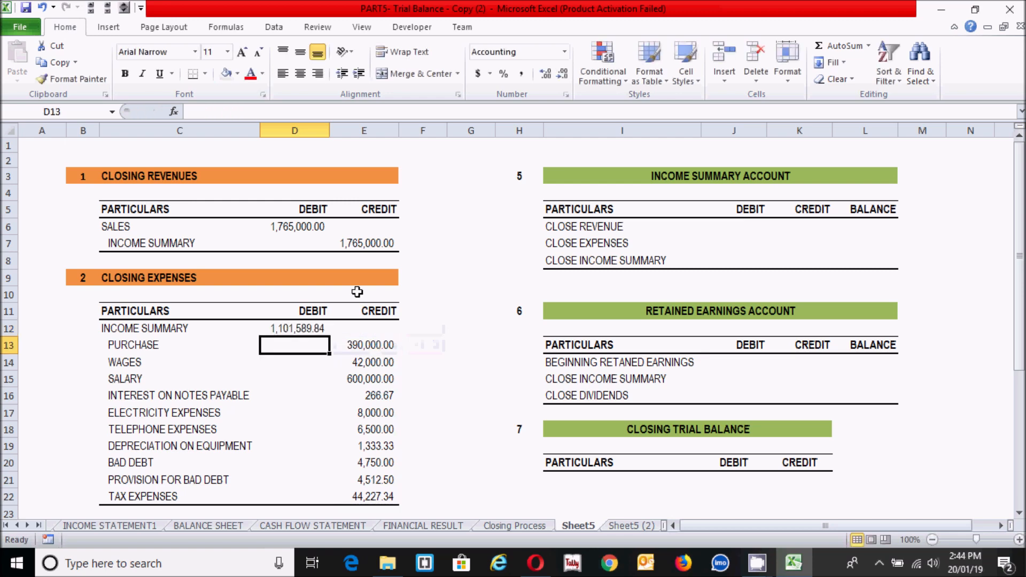
{"action": "left_click", "coordinate": [306, 412]}
{"action": "left_click", "coordinate": [308, 386]}
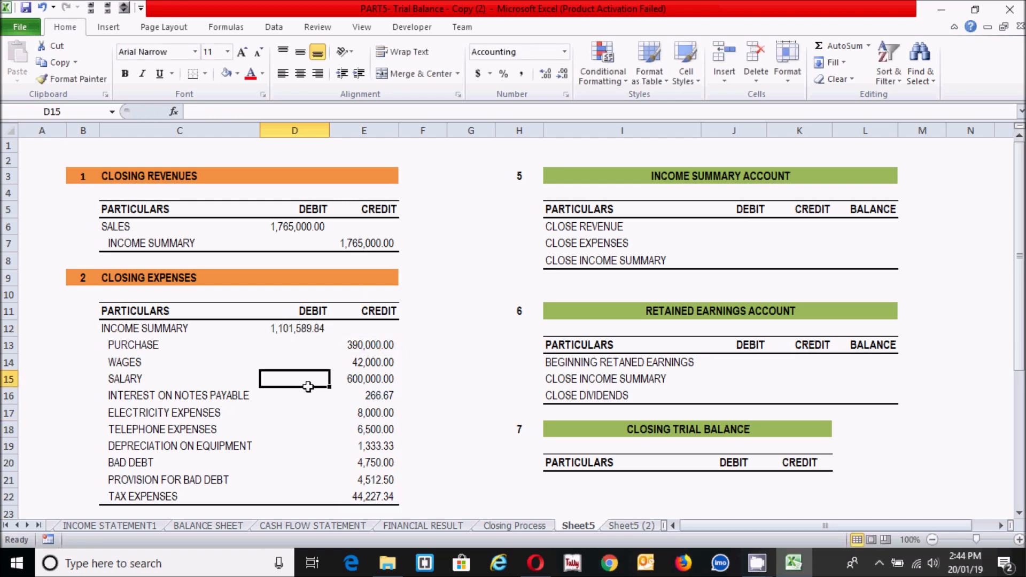
{"action": "left_click", "coordinate": [299, 346]}
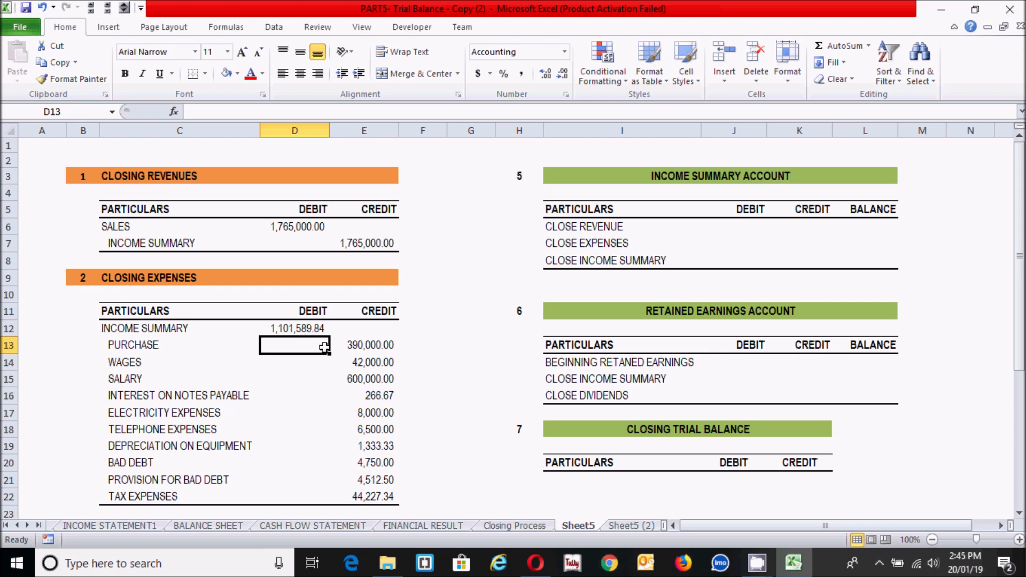
{"action": "left_click", "coordinate": [292, 327]}
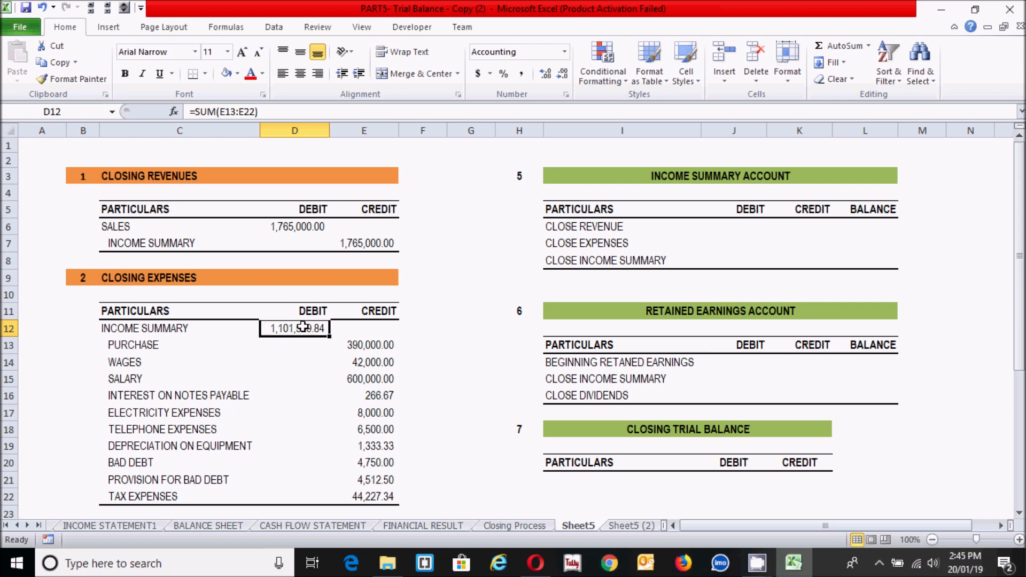
{"action": "left_click", "coordinate": [312, 411]}
{"action": "left_click", "coordinate": [374, 409]}
{"action": "left_click", "coordinate": [286, 430]}
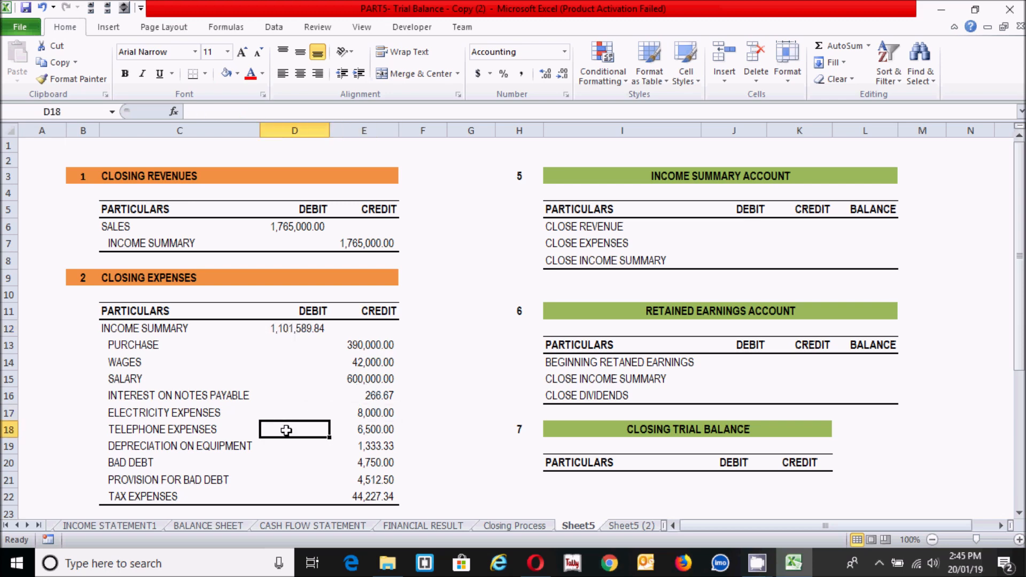
{"action": "left_click", "coordinate": [295, 380]}
{"action": "left_click", "coordinate": [199, 428]}
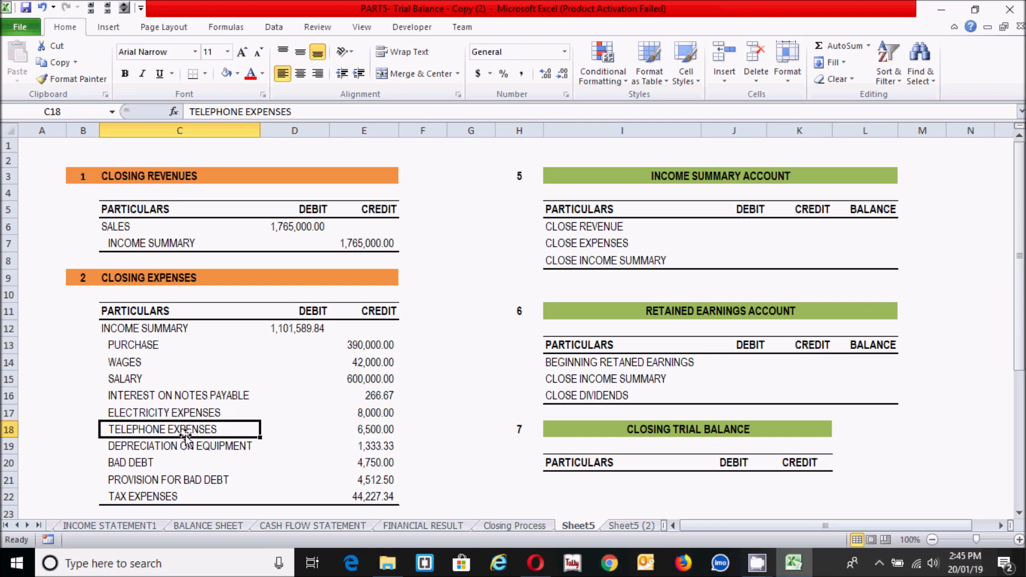
{"action": "left_click", "coordinate": [186, 410]}
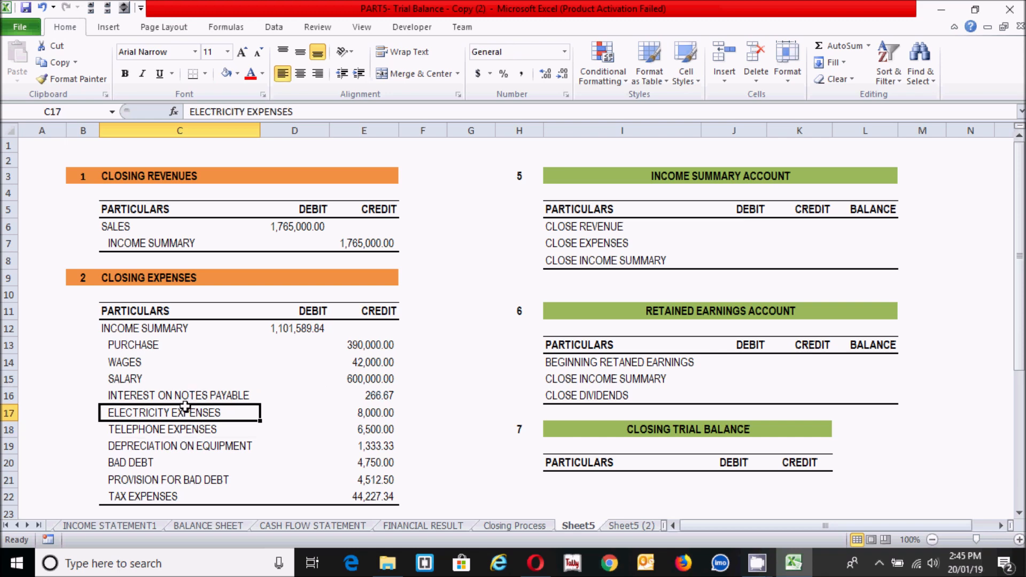
{"action": "left_click", "coordinate": [297, 414]}
{"action": "left_click", "coordinate": [376, 428]}
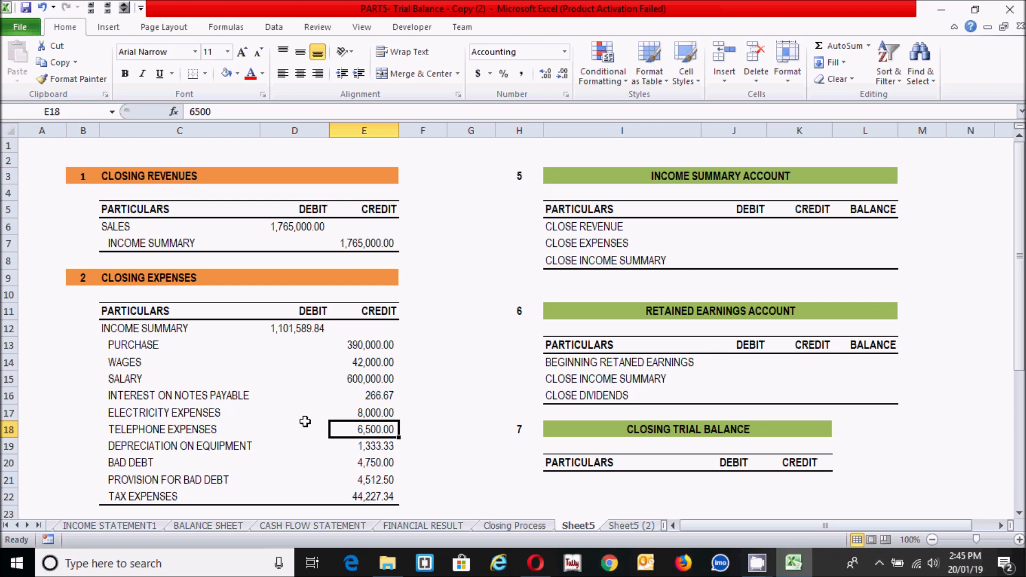
Enter INCOME SUMMARY in C28 and an indented RETAINED EARNINGS in C29 as the particulars of the Closing Income Summary entry.
{"action": "left_click_drag", "start_coordinate": [1018, 192], "coordinate": [1018, 333]}
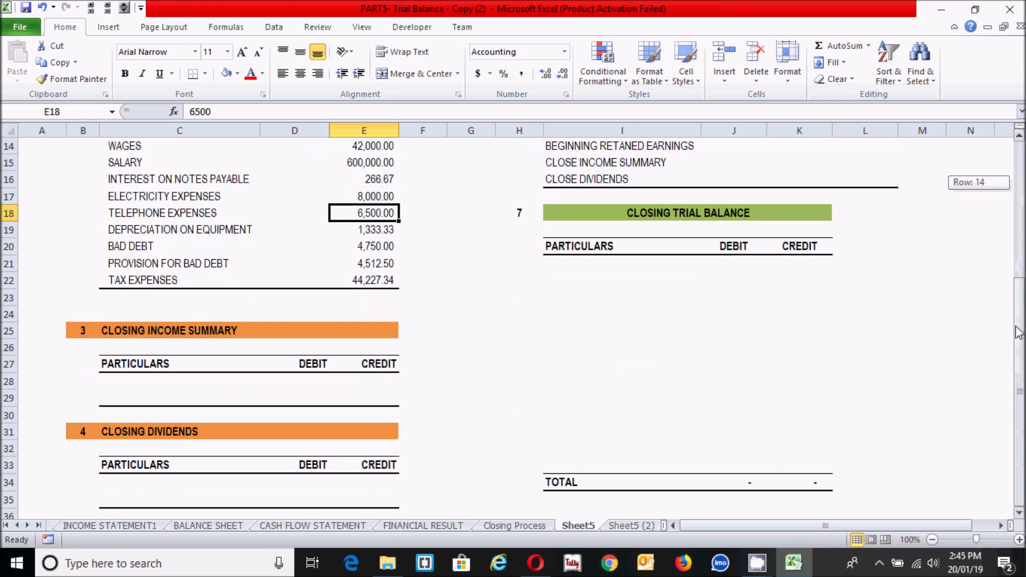
{"action": "left_click", "coordinate": [136, 379]}
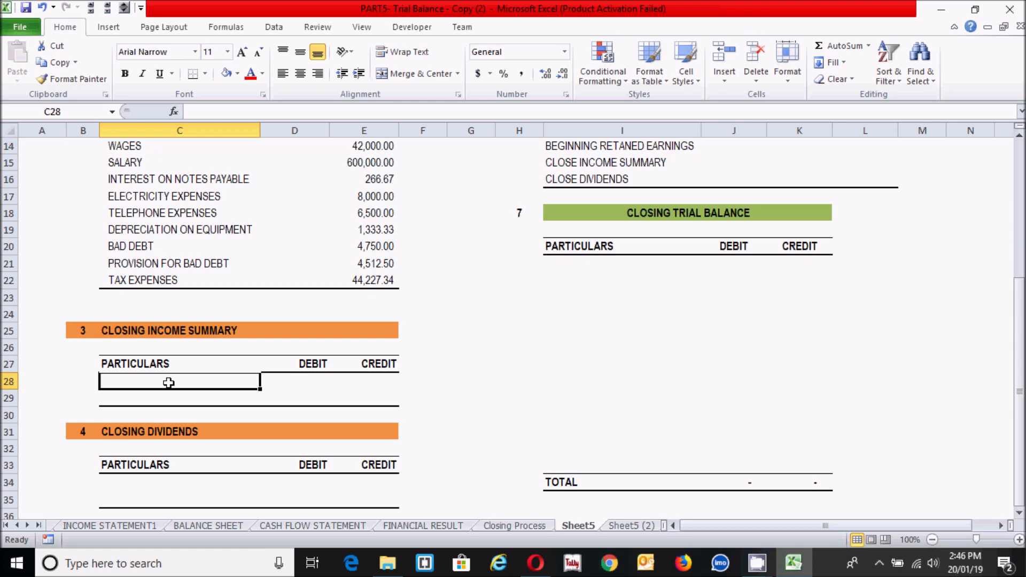
{"action": "type", "text": "INCOM"}
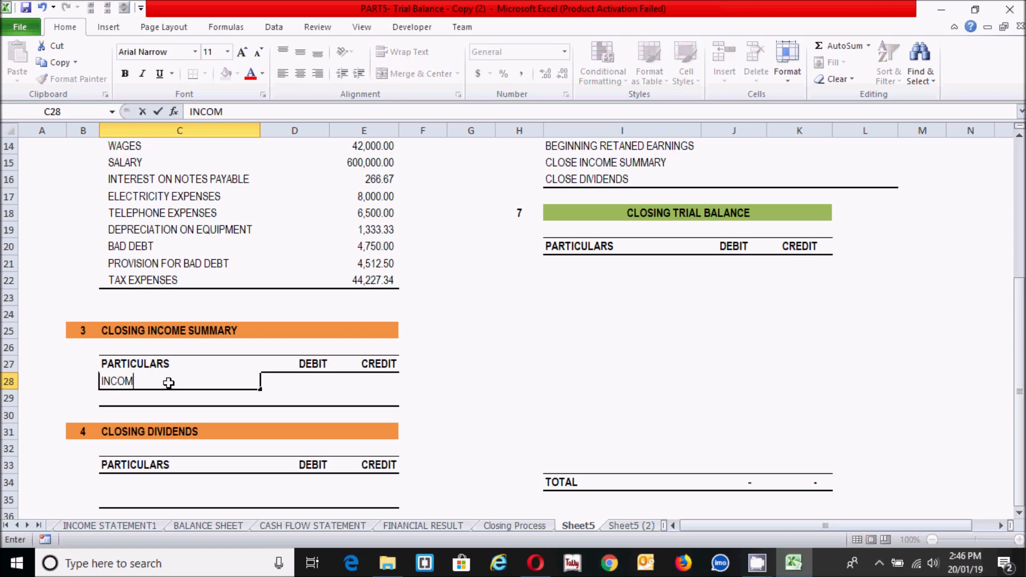
{"action": "type", "text": "E SUMMARY"}
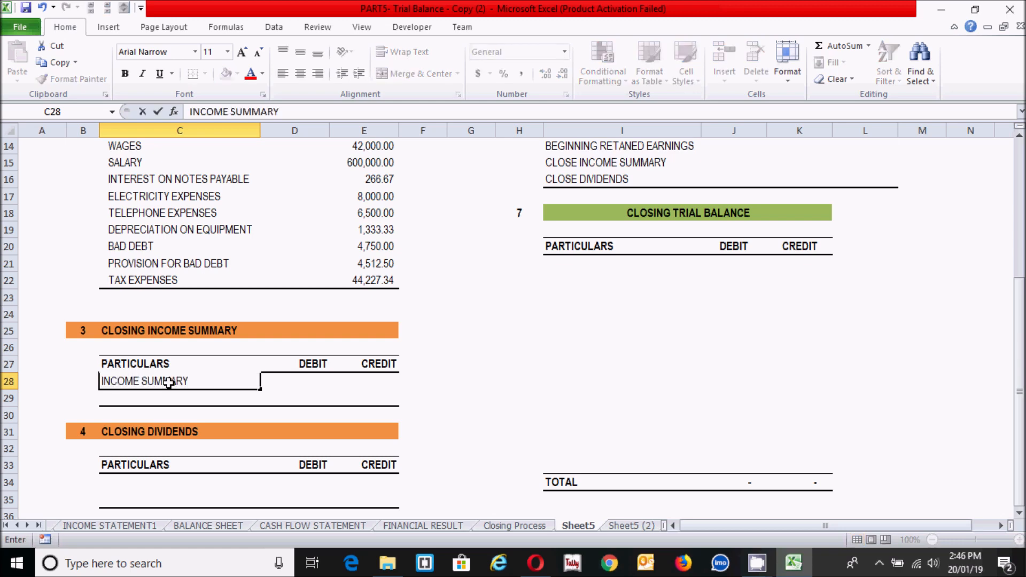
{"action": "key", "text": "Return"}
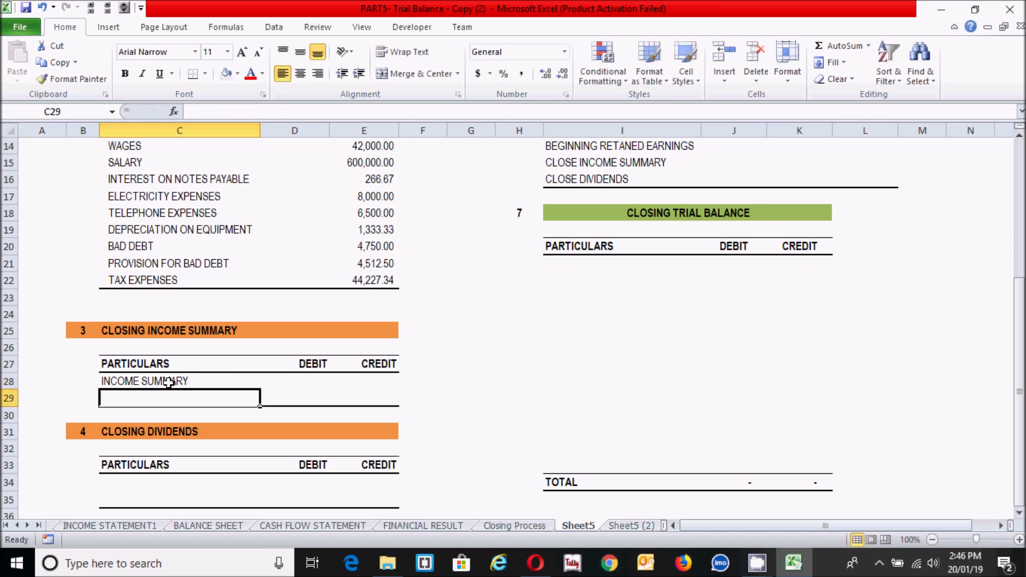
{"action": "type", "text": "RE"}
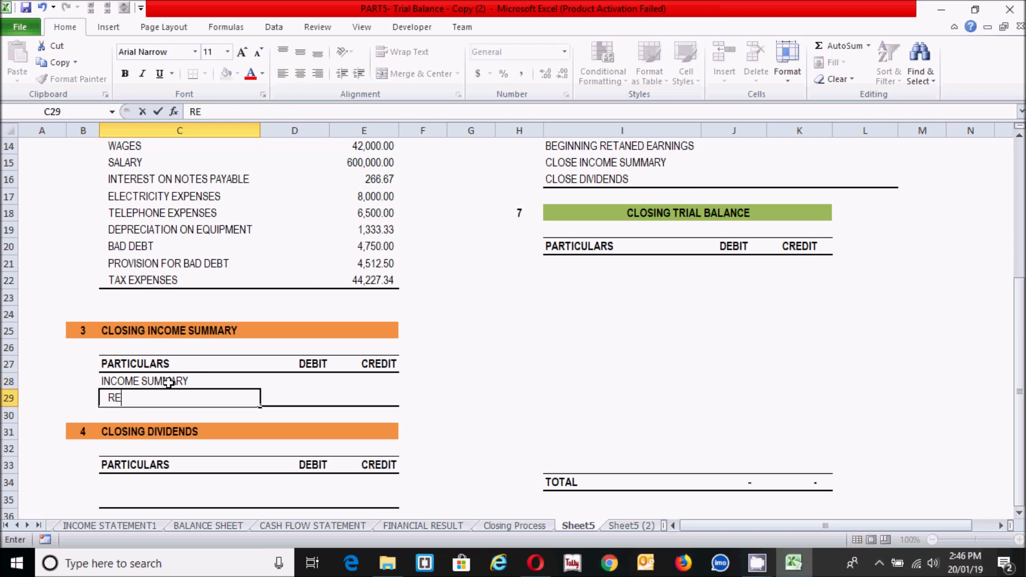
{"action": "type", "text": "TAINED EARNINGS"}
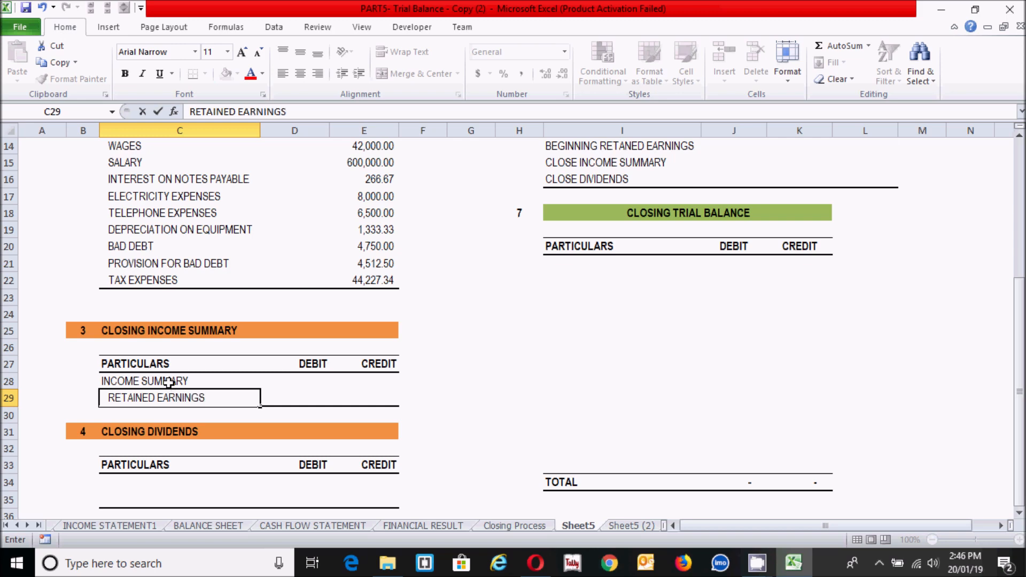
{"action": "key", "text": "Return"}
Calculate the INCOME SUMMARY debit in D28 as closed revenues minus closed expenses with the formula =E7-D12.
{"action": "left_click", "coordinate": [309, 382]}
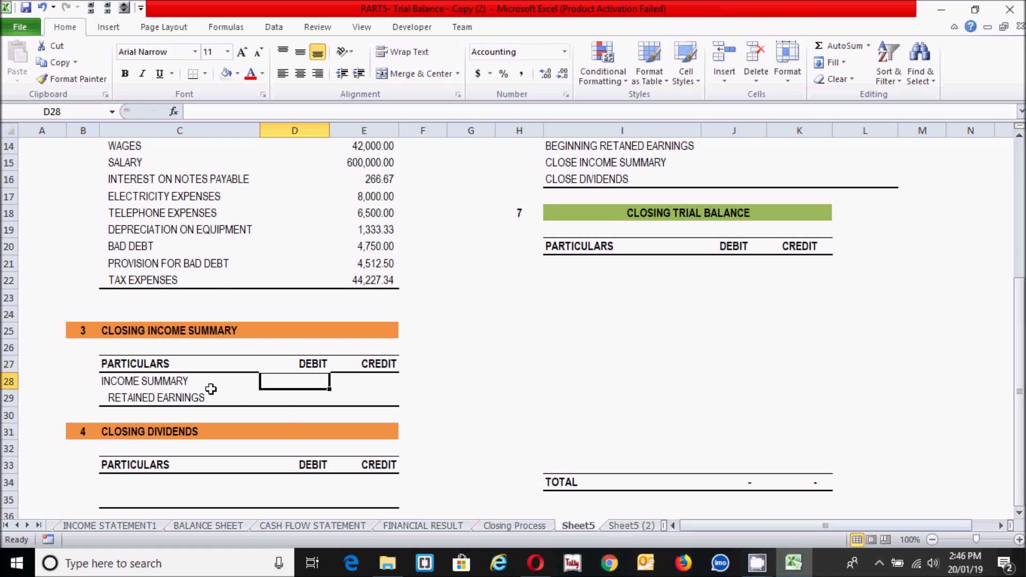
{"action": "type", "text": "="}
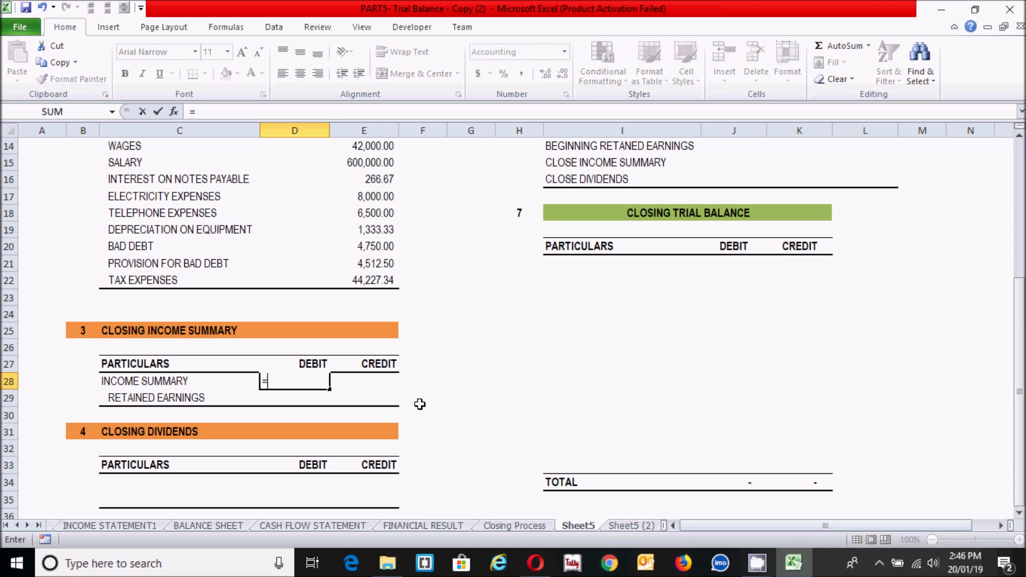
{"action": "left_click_drag", "start_coordinate": [1019, 382], "coordinate": [1019, 248]}
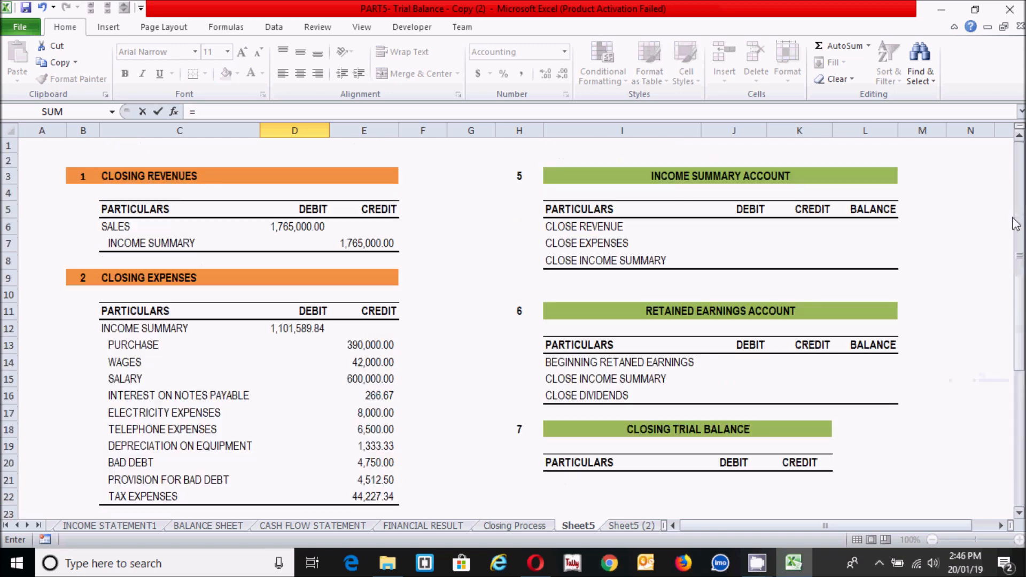
{"action": "left_click", "coordinate": [348, 243]}
{"action": "type", "text": "-"}
{"action": "left_click", "coordinate": [290, 330]}
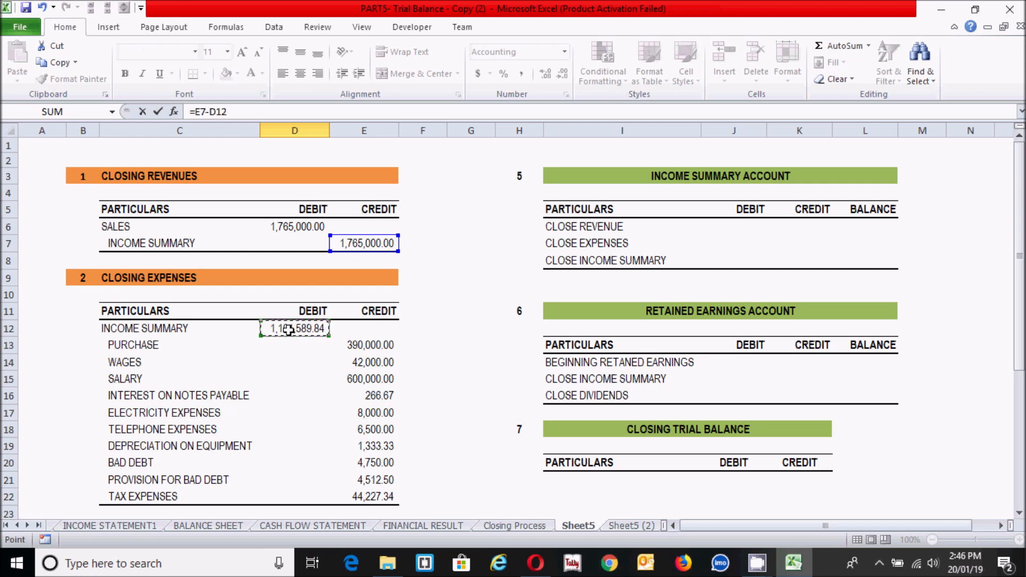
{"action": "key", "text": "Return"}
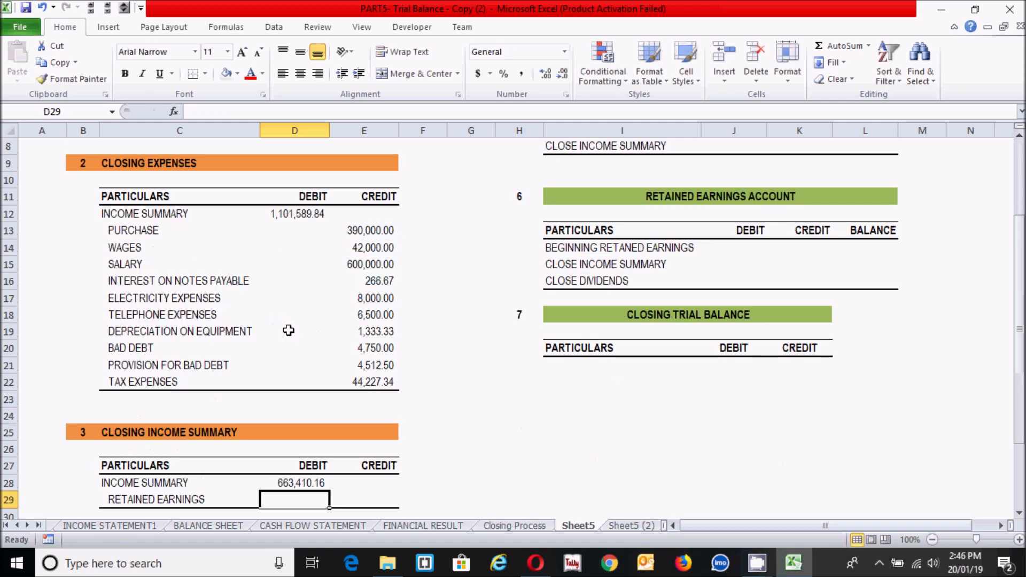
Link the RETAINED EARNINGS credit in E29 to the INCOME SUMMARY debit with the formula =D28.
{"action": "left_click", "coordinate": [374, 500]}
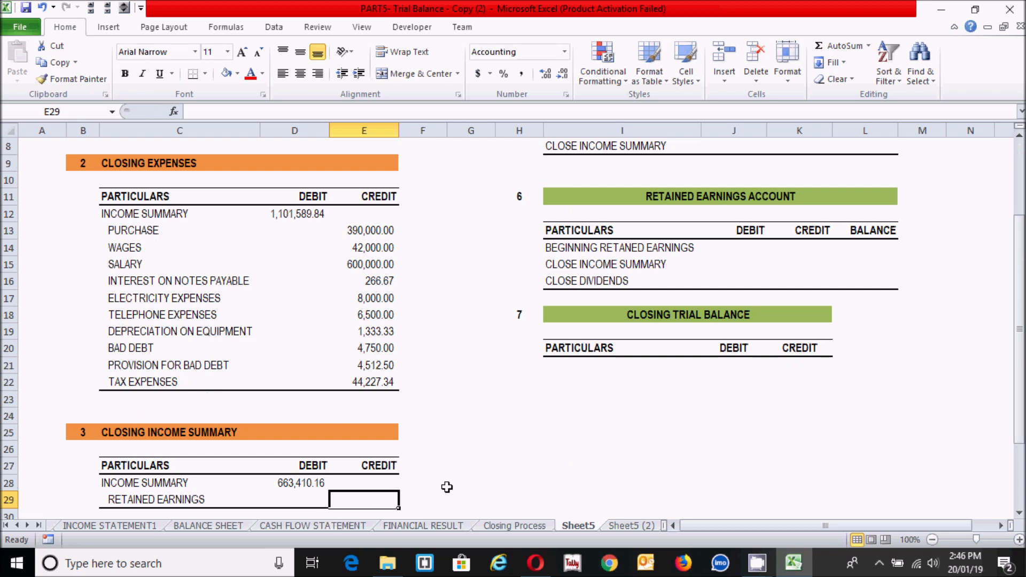
{"action": "type", "text": "="}
{"action": "left_click", "coordinate": [301, 483]}
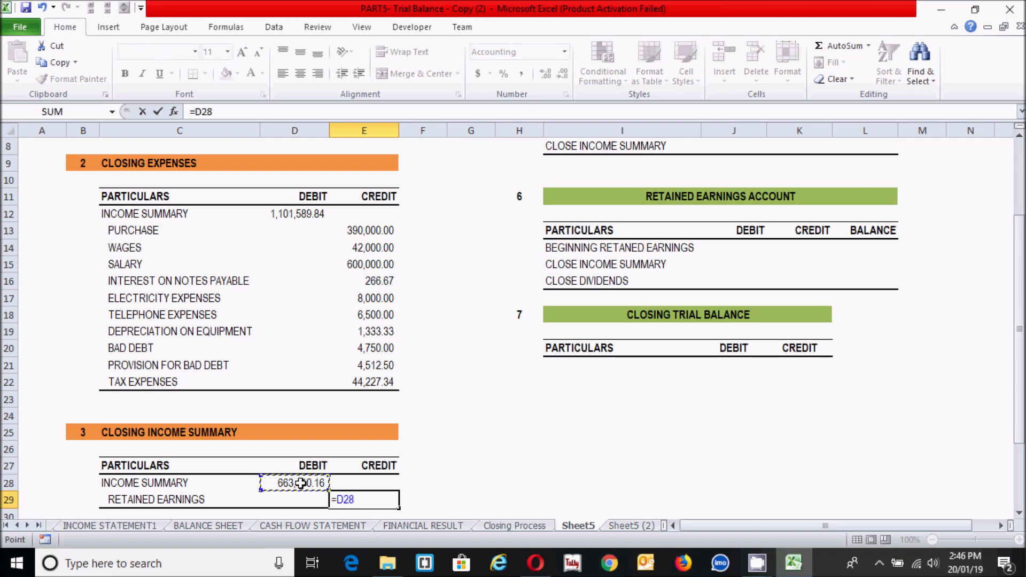
{"action": "key", "text": "Return"}
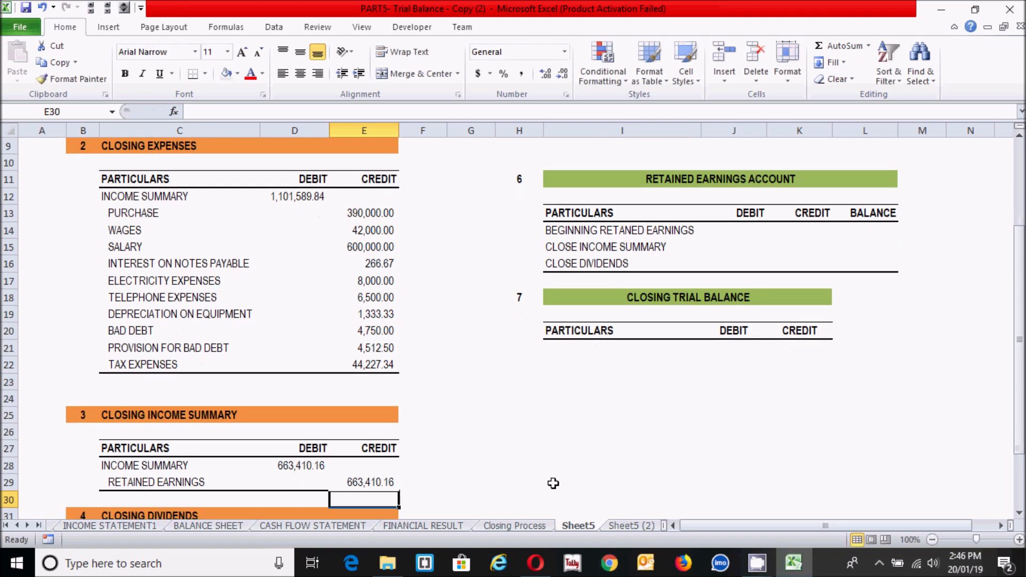
Enter RETAINED EARNINGS in C34 and an indented DIVIDENDS in C35 as the particulars of the Closing Dividends entry.
{"action": "left_click_drag", "start_coordinate": [1021, 360], "coordinate": [1021, 401]}
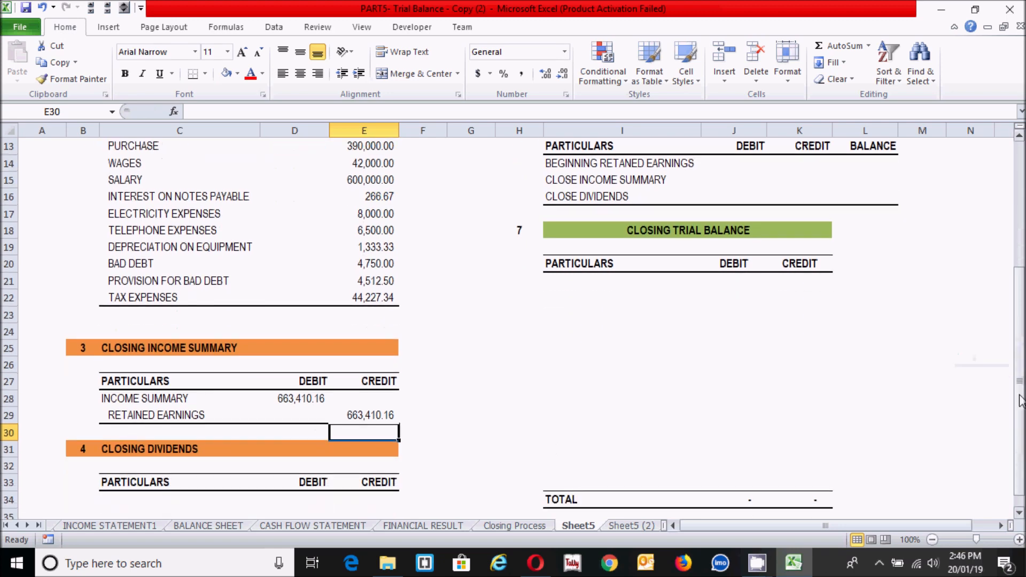
{"action": "left_click", "coordinate": [264, 417]}
{"action": "left_click", "coordinate": [476, 417]}
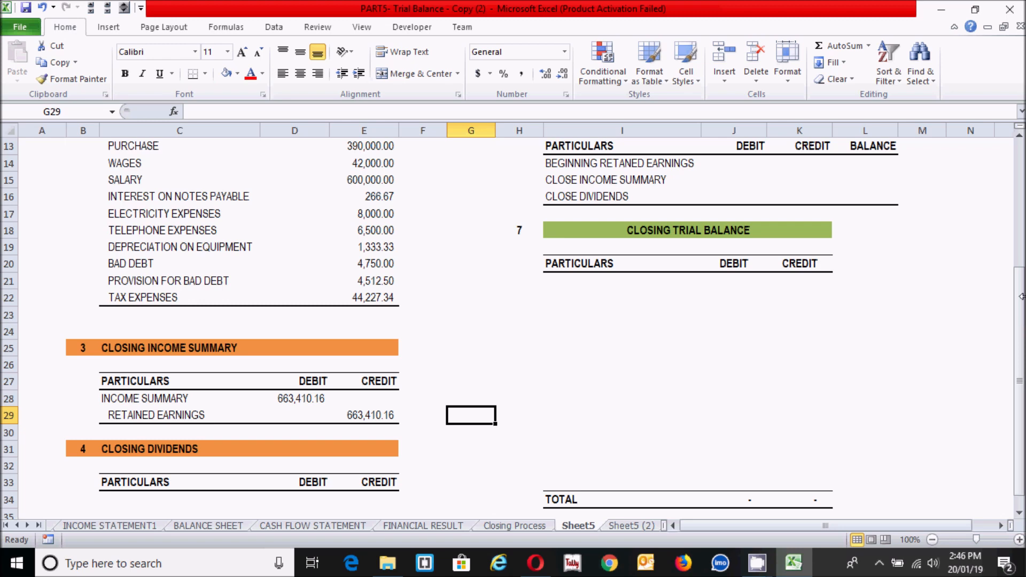
{"action": "left_click_drag", "start_coordinate": [1020, 296], "coordinate": [1019, 303]}
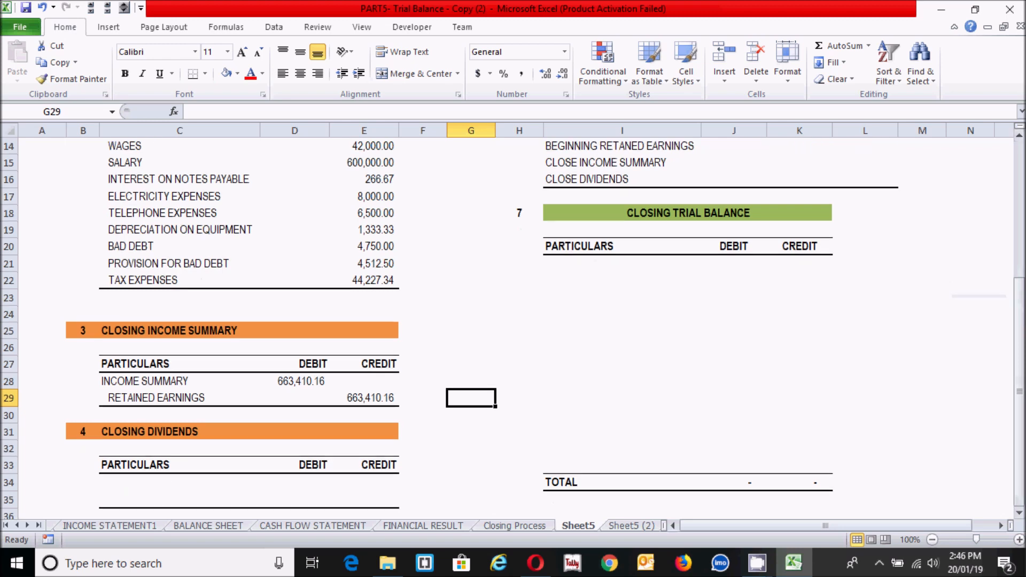
{"action": "left_click", "coordinate": [137, 481]}
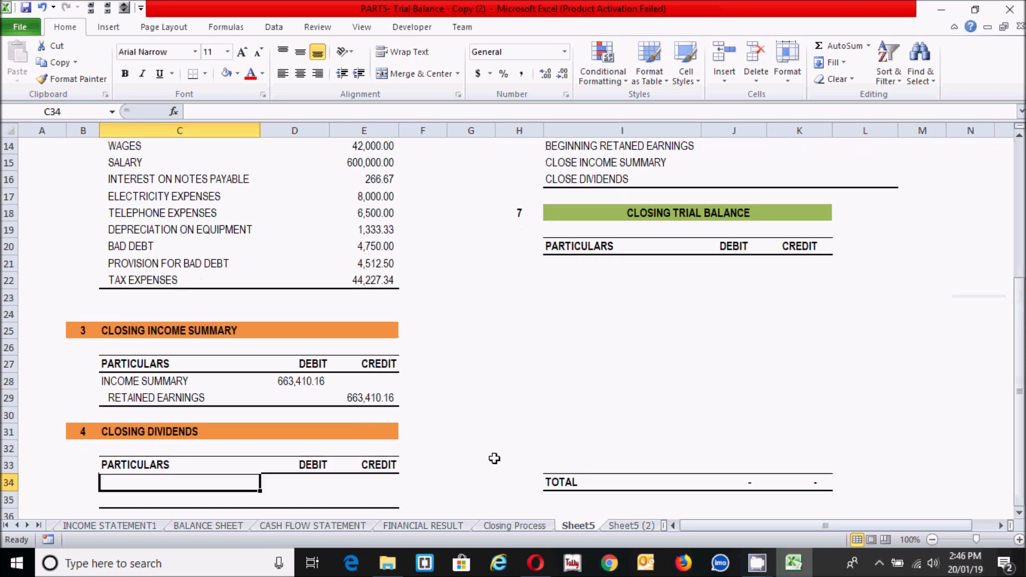
{"action": "type", "text": "R"}
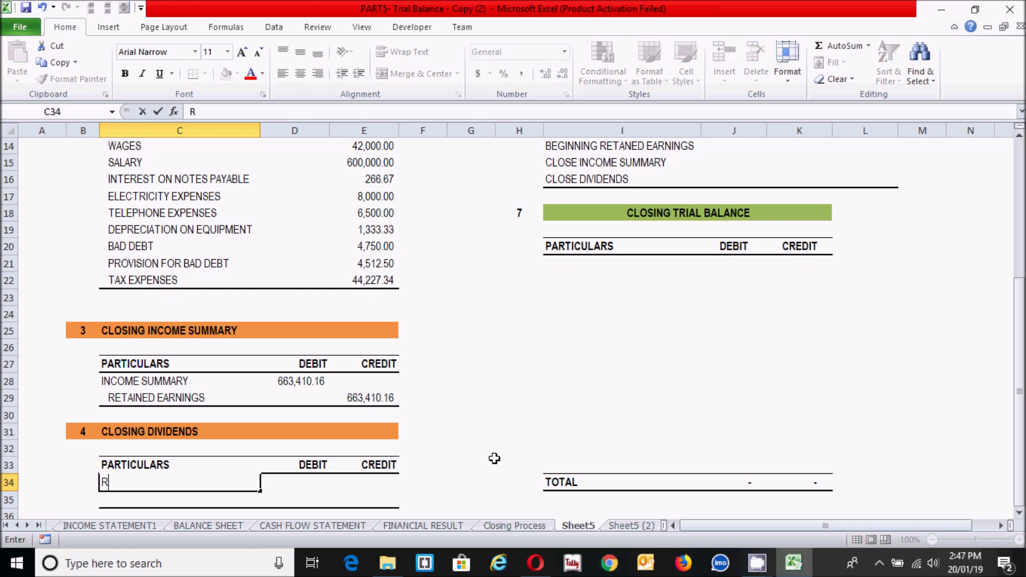
{"action": "type", "text": "ETAINED EARNINGS"}
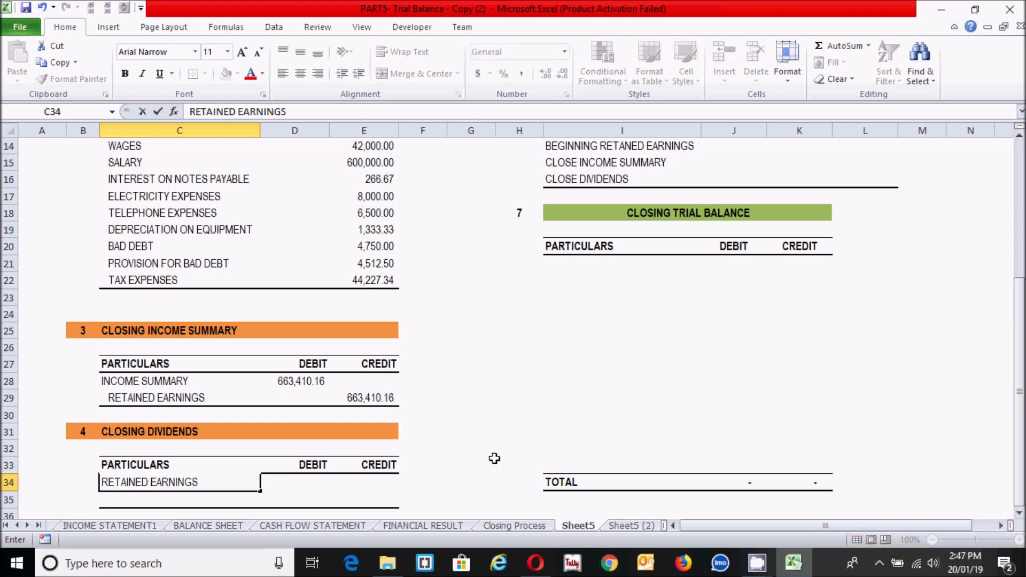
{"action": "key", "text": "Return"}
{"action": "type", "text": "DIVID"}
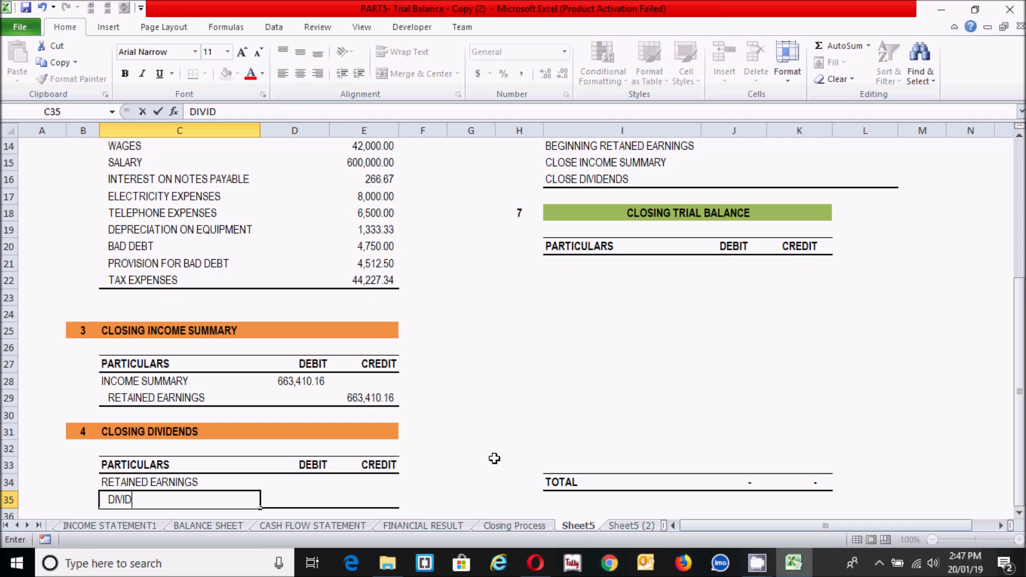
{"action": "type", "text": "ENDS"}
{"action": "key", "text": "Return"}
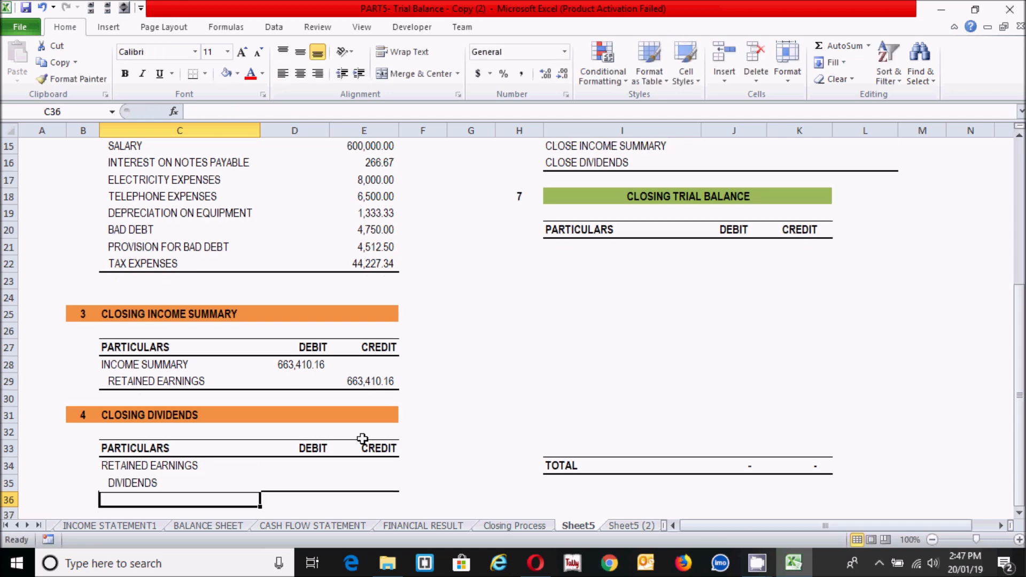
Enter 0 as the RETAINED EARNINGS debit in D34 and 0 as the DIVIDENDS credit in E35.
{"action": "left_click", "coordinate": [297, 479]}
{"action": "left_click", "coordinate": [368, 479]}
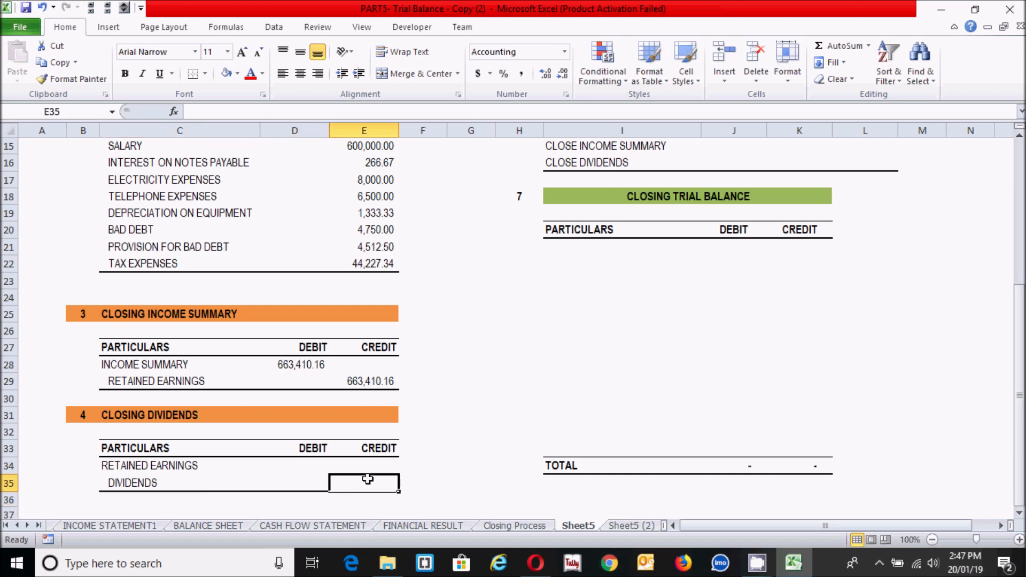
{"action": "left_click", "coordinate": [308, 458]}
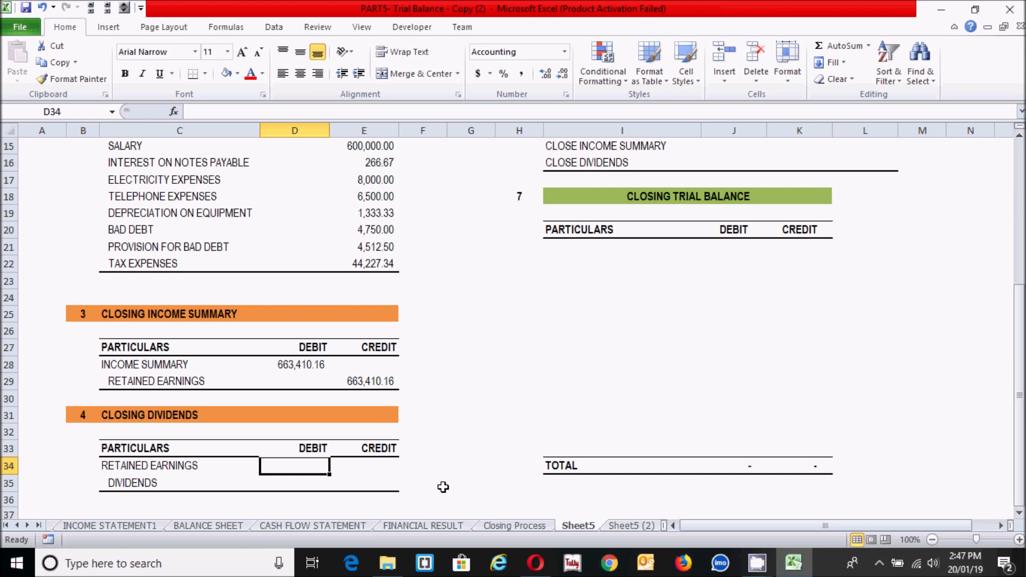
{"action": "type", "text": "0"}
{"action": "key", "text": "Return"}
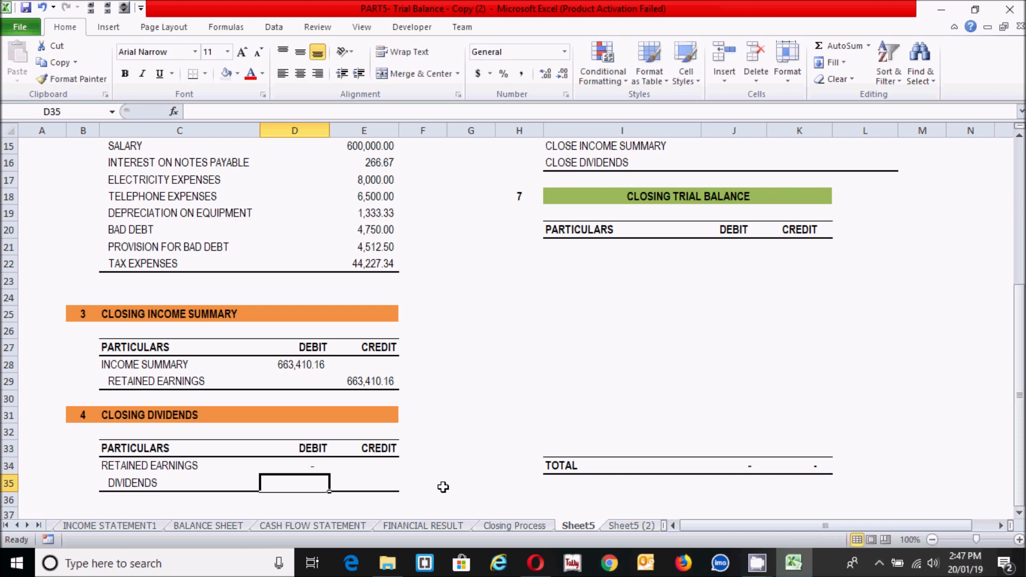
{"action": "key", "text": "Right"}
{"action": "type", "text": "0"}
{"action": "key", "text": "Return"}
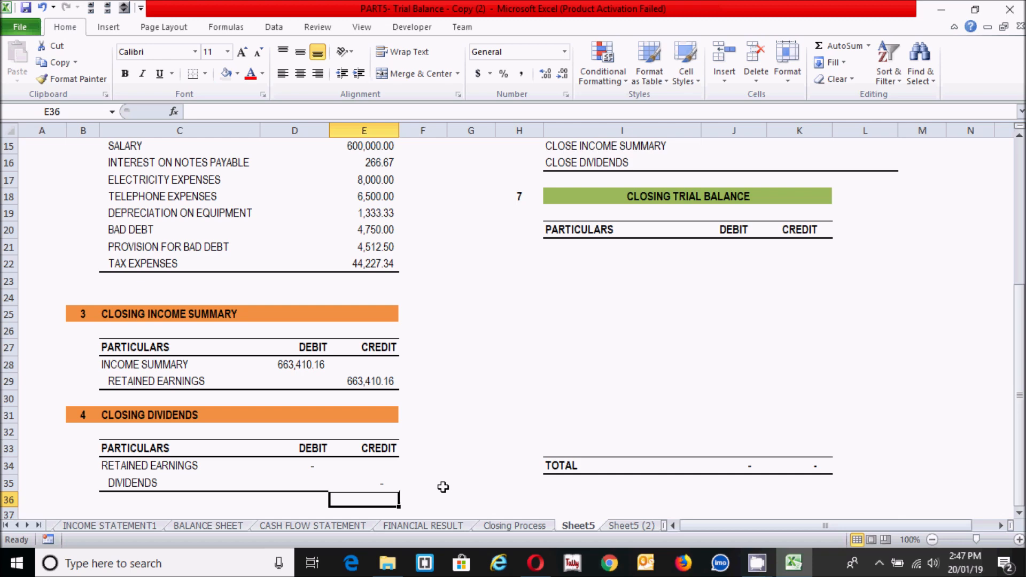
{"action": "left_click", "coordinate": [344, 469]}
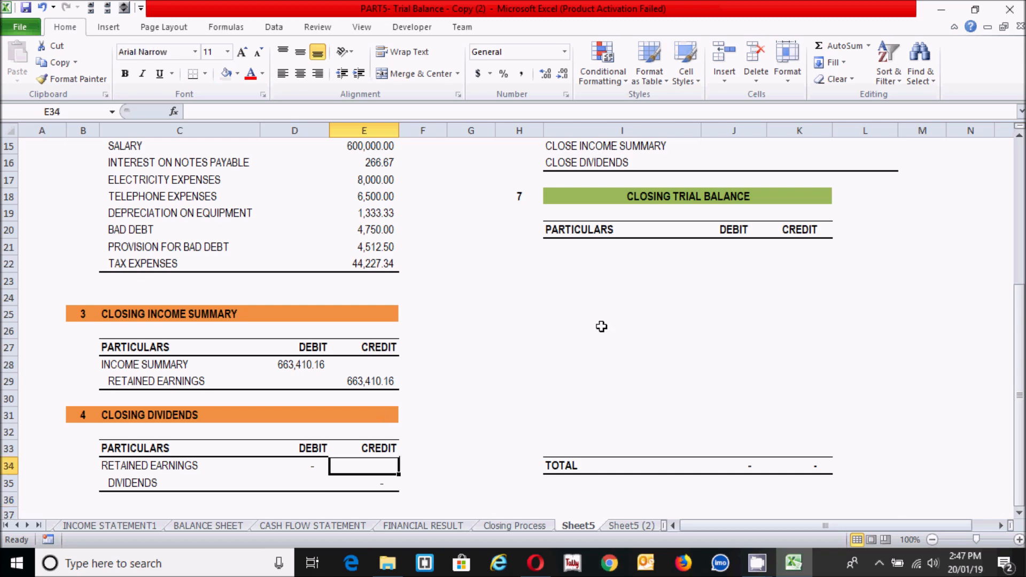
Examine the Income Summary Account's debit, credit and balance columns alongside the Closing Revenues and Closing Expenses entries.
{"action": "left_click_drag", "start_coordinate": [1021, 418], "coordinate": [1014, 247]}
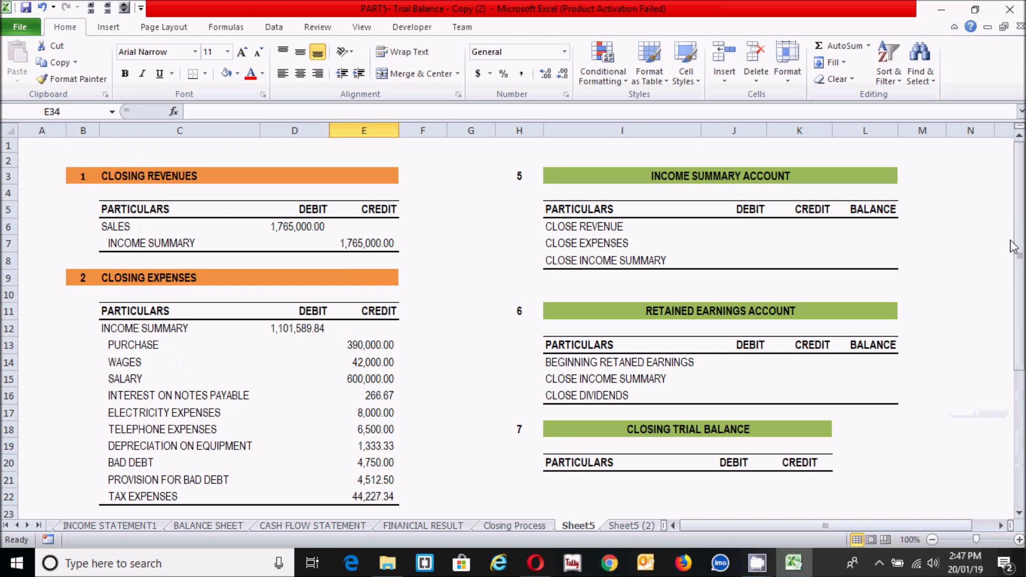
{"action": "left_click", "coordinate": [407, 368]}
{"action": "left_click", "coordinate": [299, 405]}
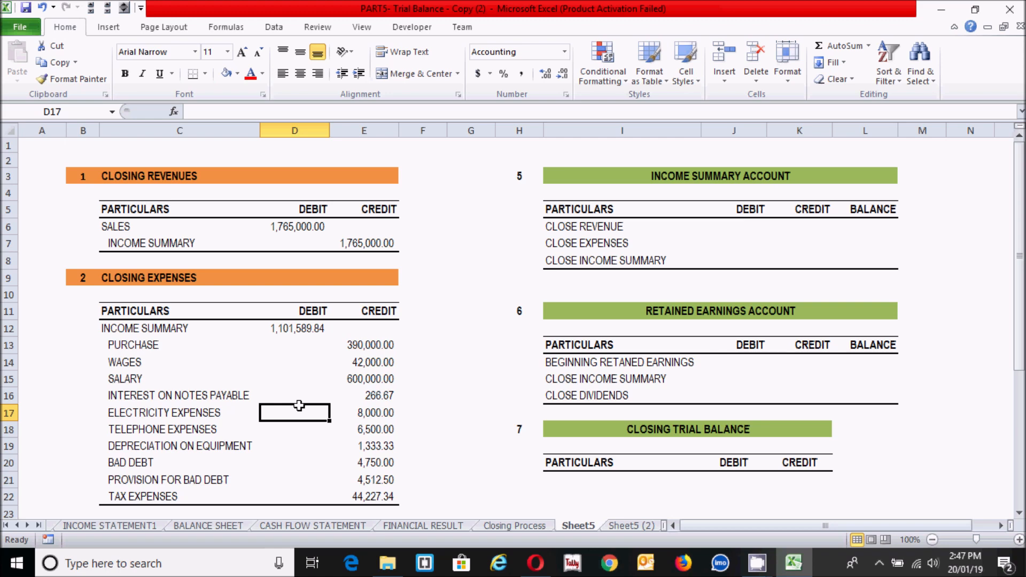
{"action": "left_click", "coordinate": [745, 225]}
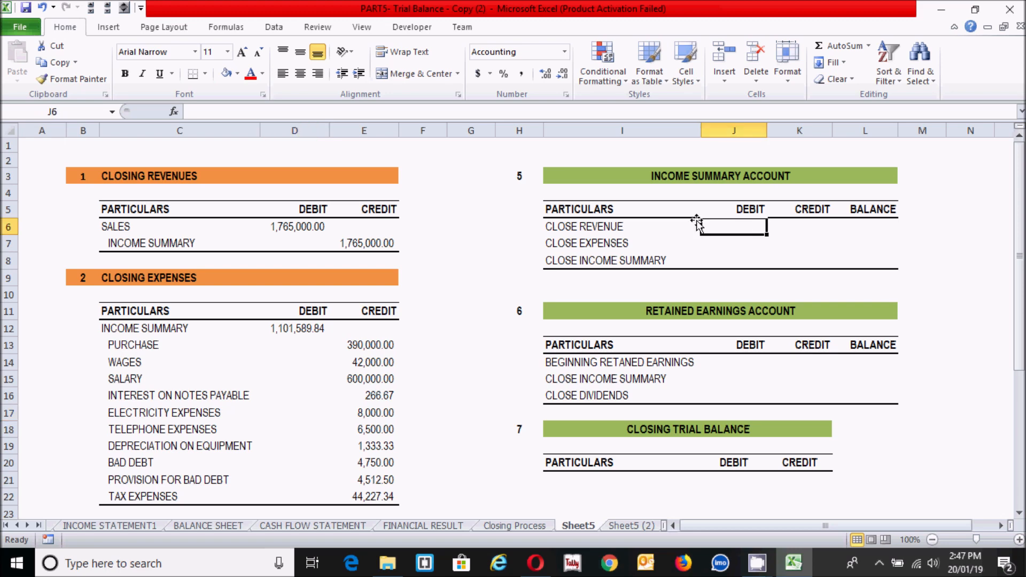
{"action": "left_click", "coordinate": [661, 210]}
{"action": "left_click_drag", "start_coordinate": [678, 208], "coordinate": [877, 266]}
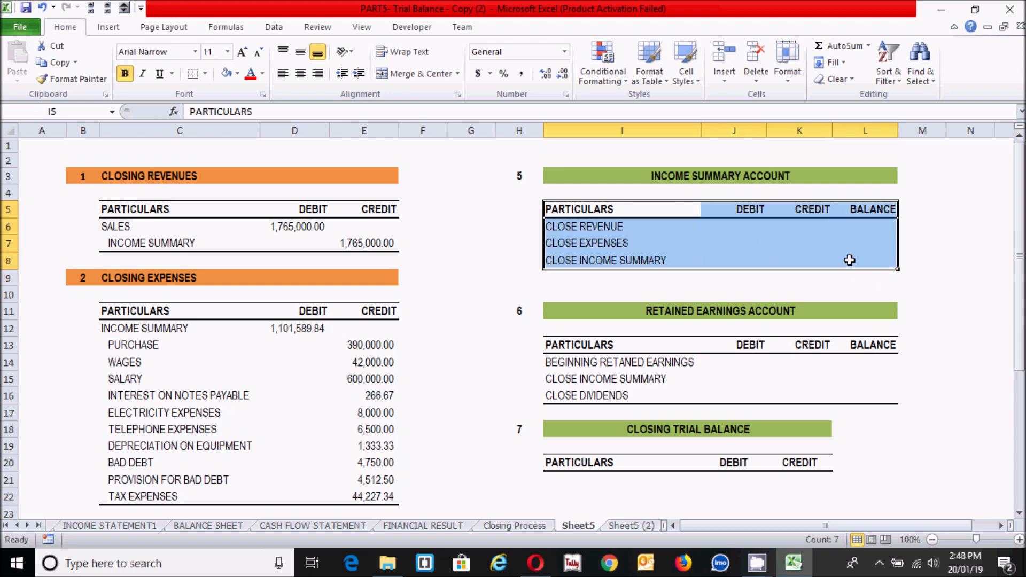
{"action": "left_click", "coordinate": [753, 229]}
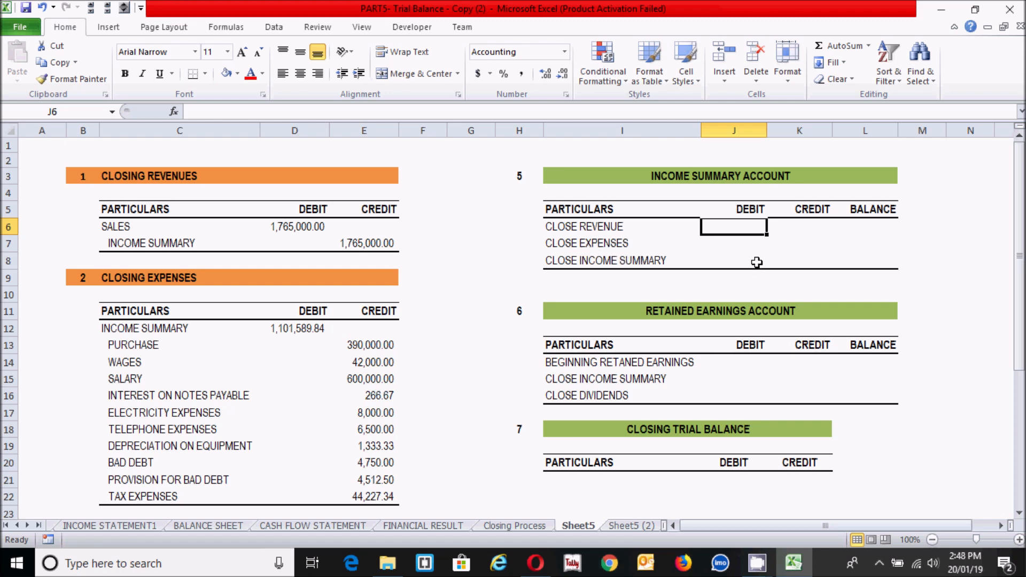
{"action": "left_click", "coordinate": [805, 228]}
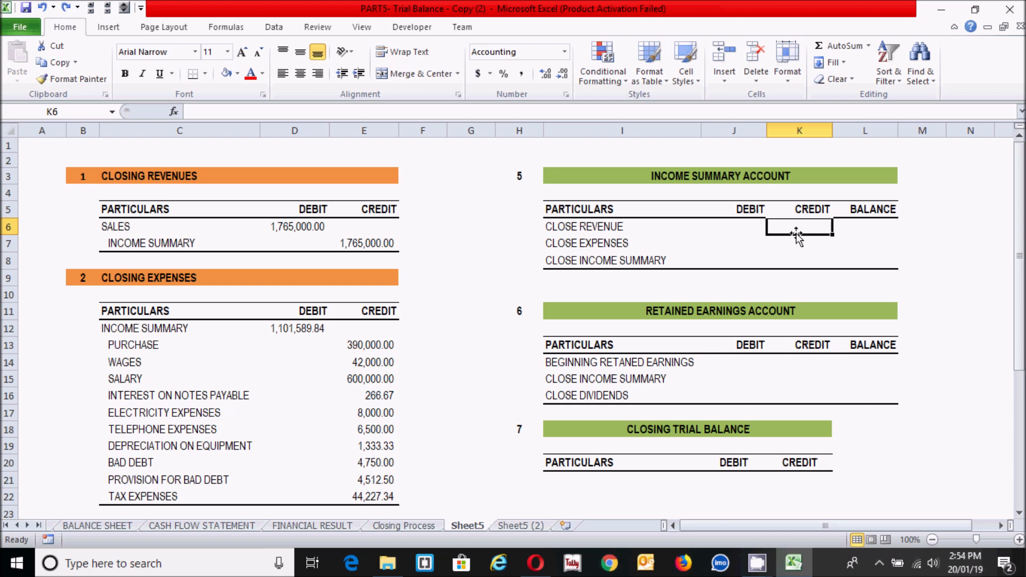
{"action": "left_click_drag", "start_coordinate": [750, 223], "coordinate": [798, 265]}
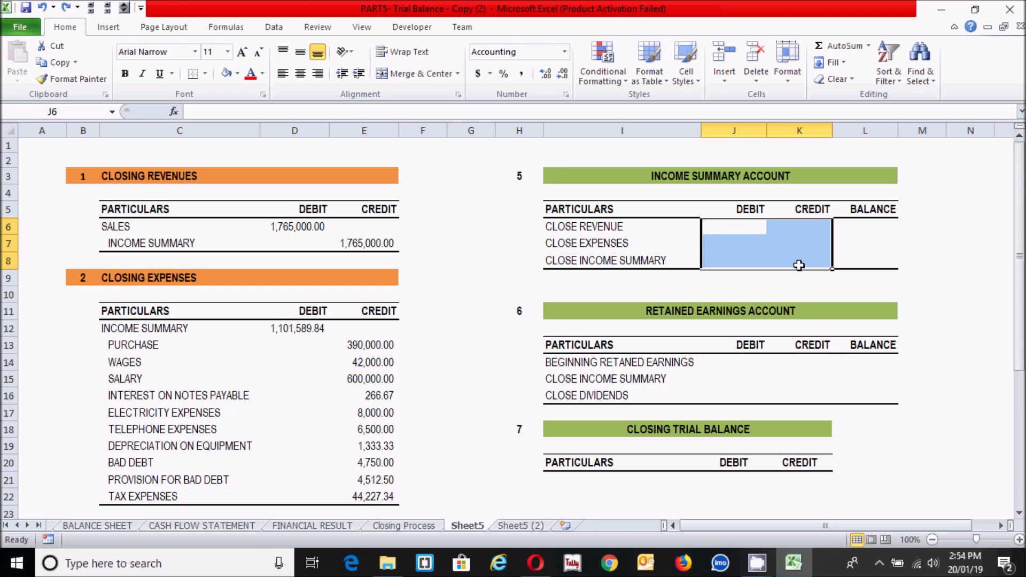
{"action": "left_click", "coordinate": [753, 232]}
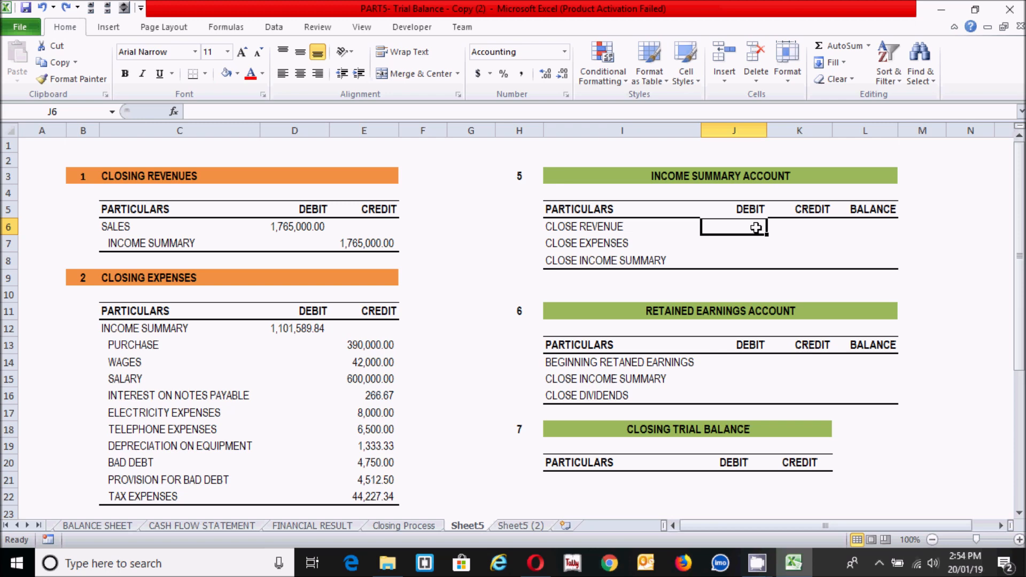
{"action": "left_click", "coordinate": [793, 230]}
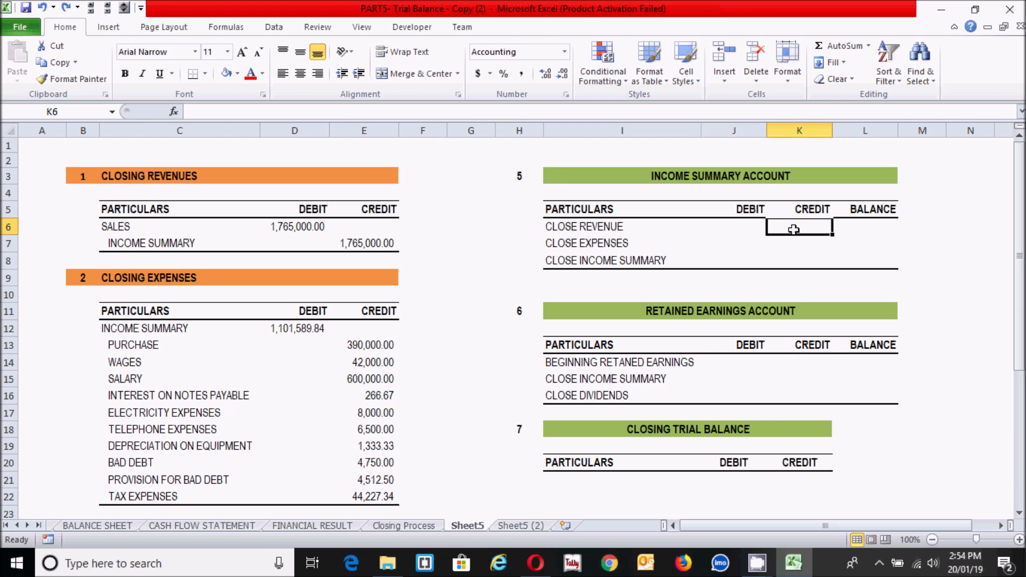
{"action": "left_click", "coordinate": [737, 233]}
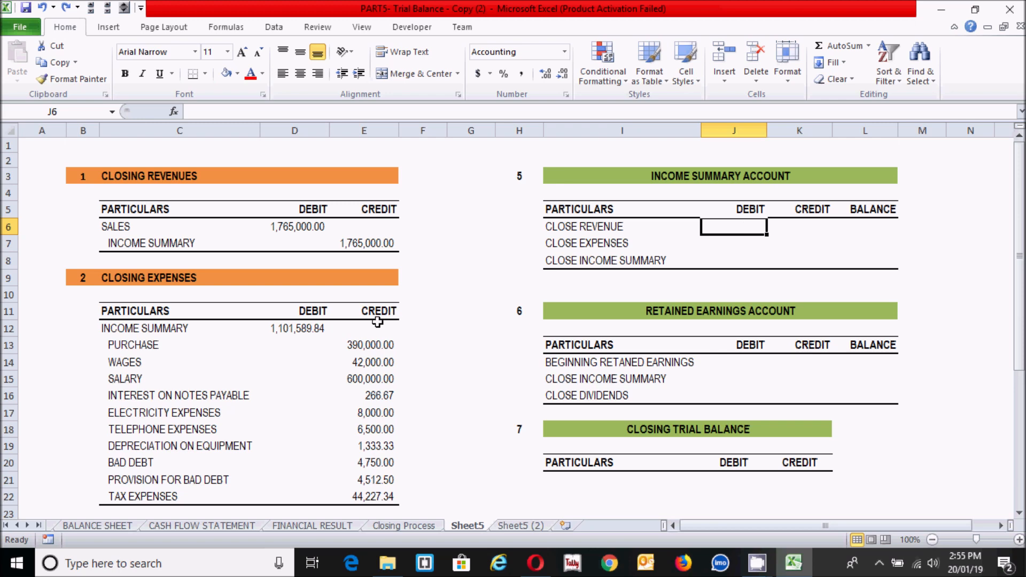
{"action": "left_click", "coordinate": [251, 346]}
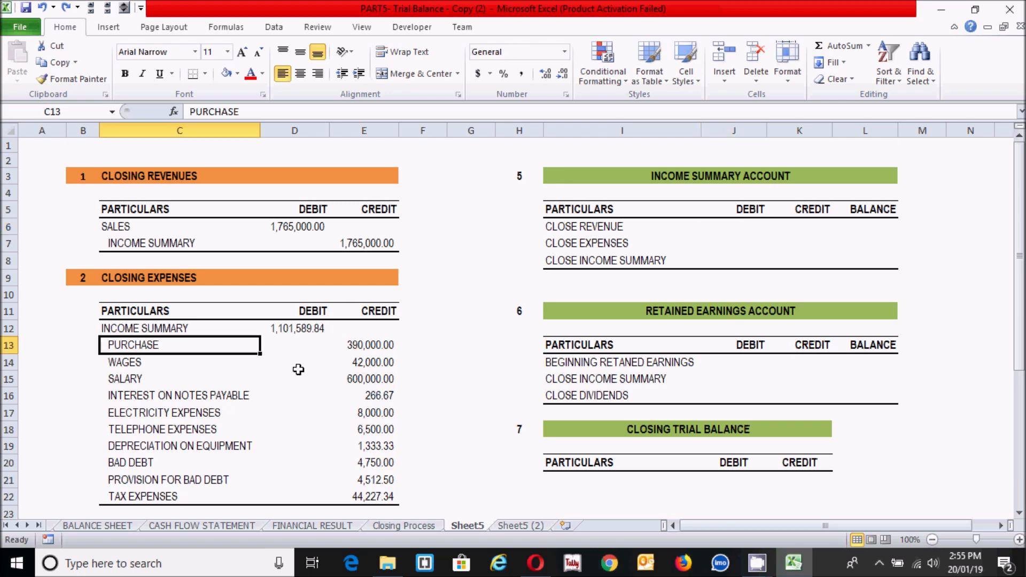
{"action": "left_click", "coordinate": [296, 328]}
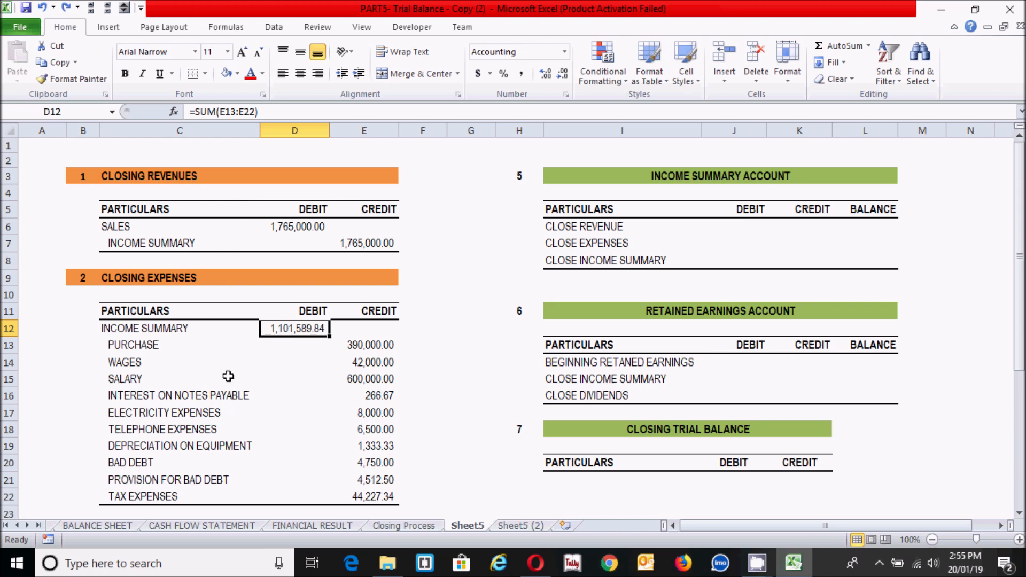
Link the CLOSE REVENUE credit in K6 of the Income Summary Account to the Closing Revenues INCOME SUMMARY credit in E7.
{"action": "left_click", "coordinate": [754, 226]}
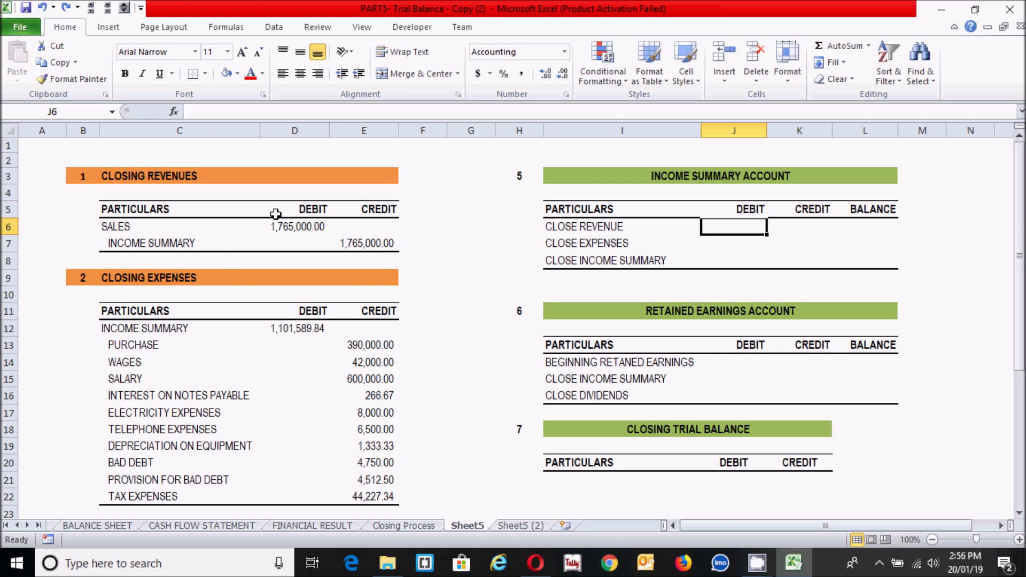
{"action": "left_click", "coordinate": [798, 226]}
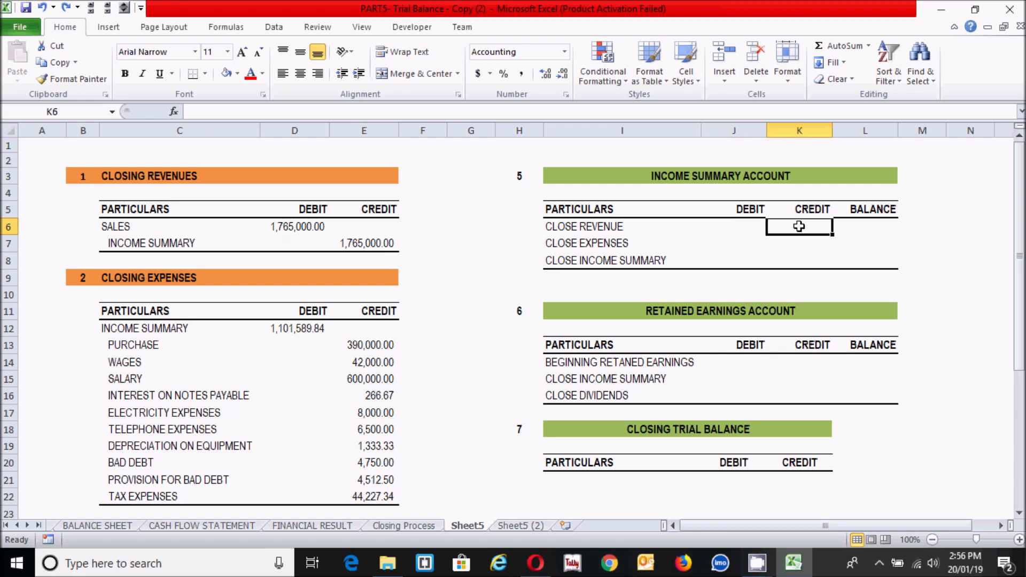
{"action": "type", "text": "="}
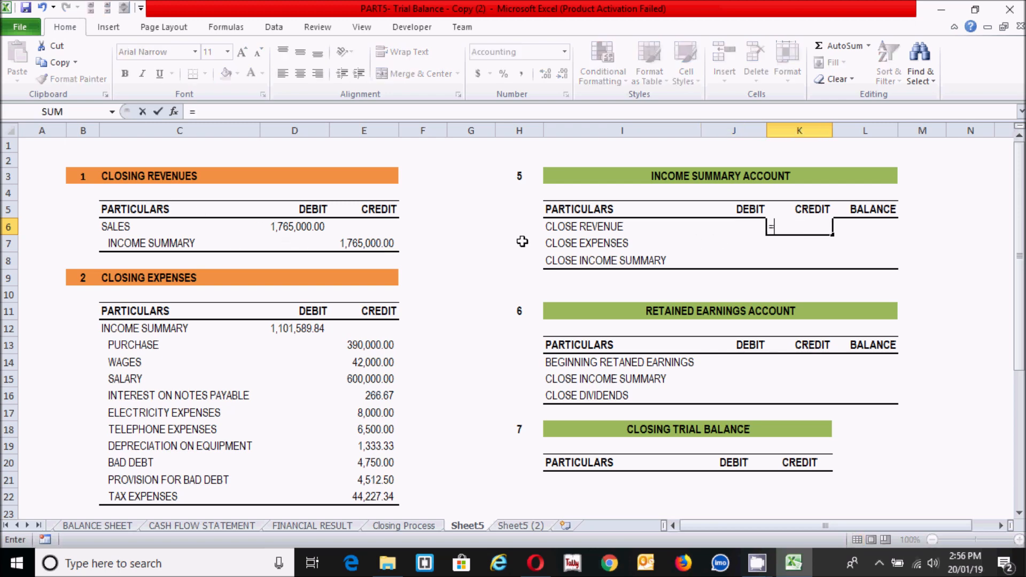
{"action": "left_click", "coordinate": [360, 244]}
{"action": "key", "text": "Return"}
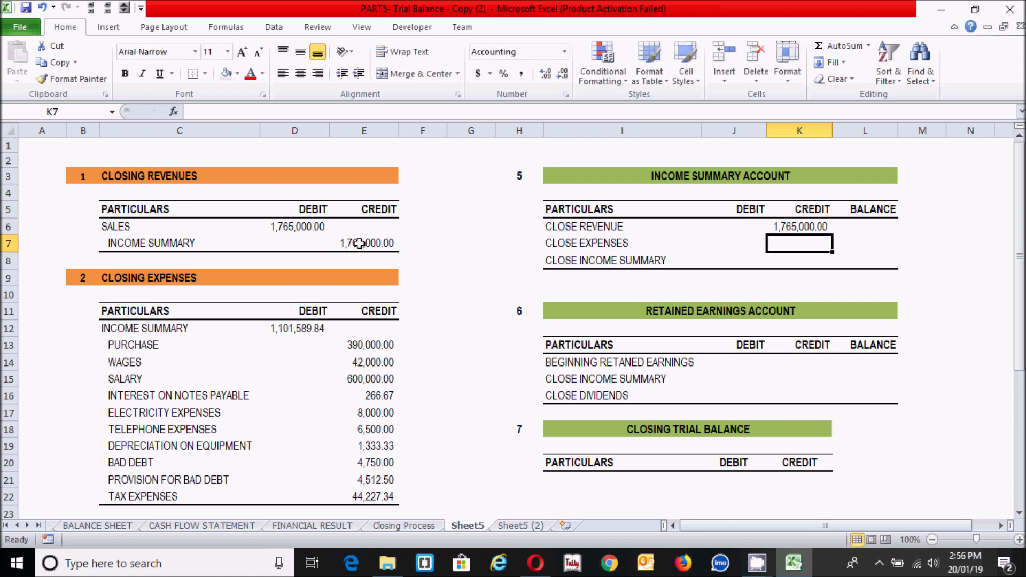
Link the CLOSE EXPENSES debit in J7 of the Income Summary Account to the Closing Expenses INCOME SUMMARY debit in D12.
{"action": "left_click", "coordinate": [724, 242]}
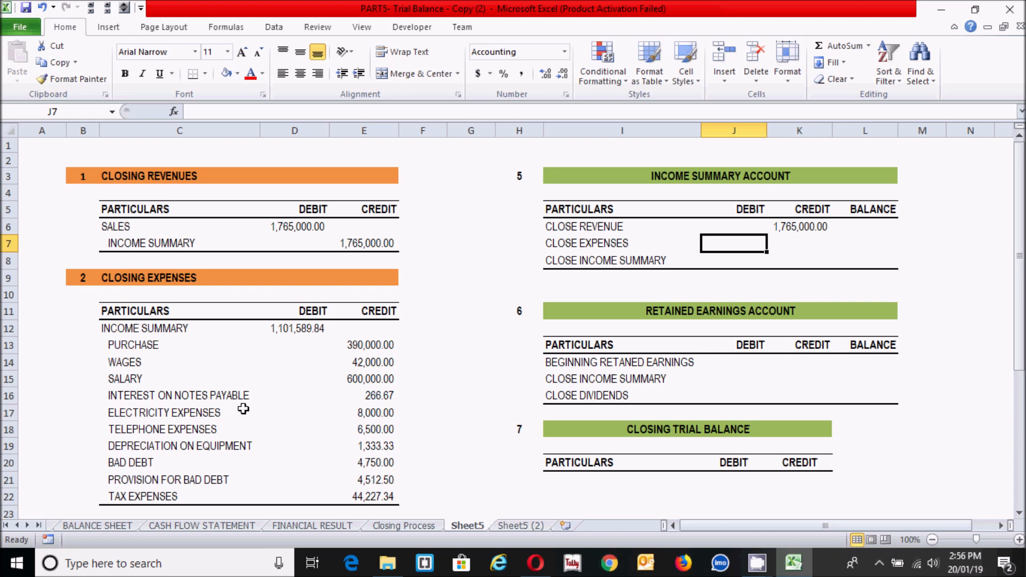
{"action": "left_click", "coordinate": [192, 289]}
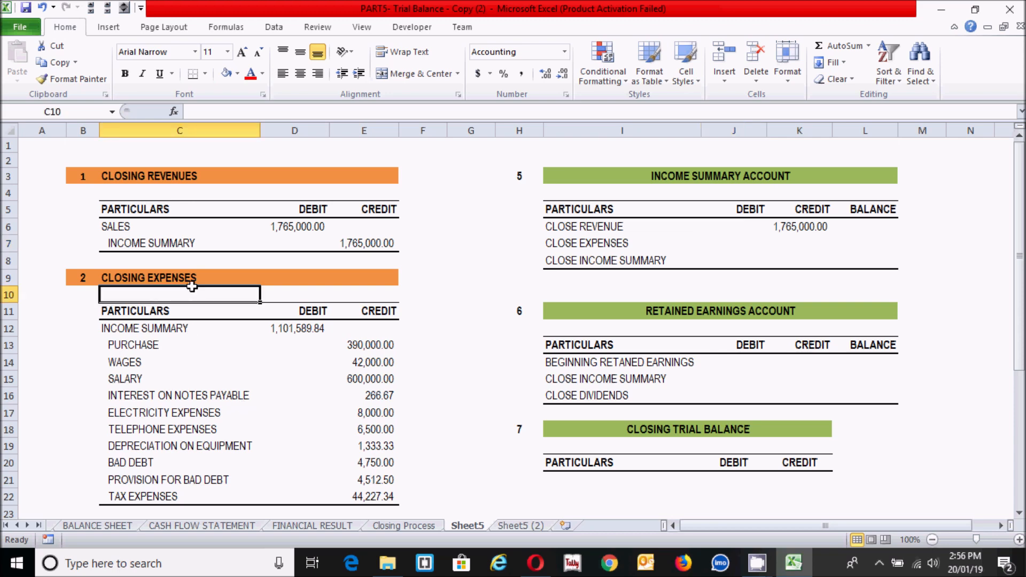
{"action": "left_click", "coordinate": [278, 330]}
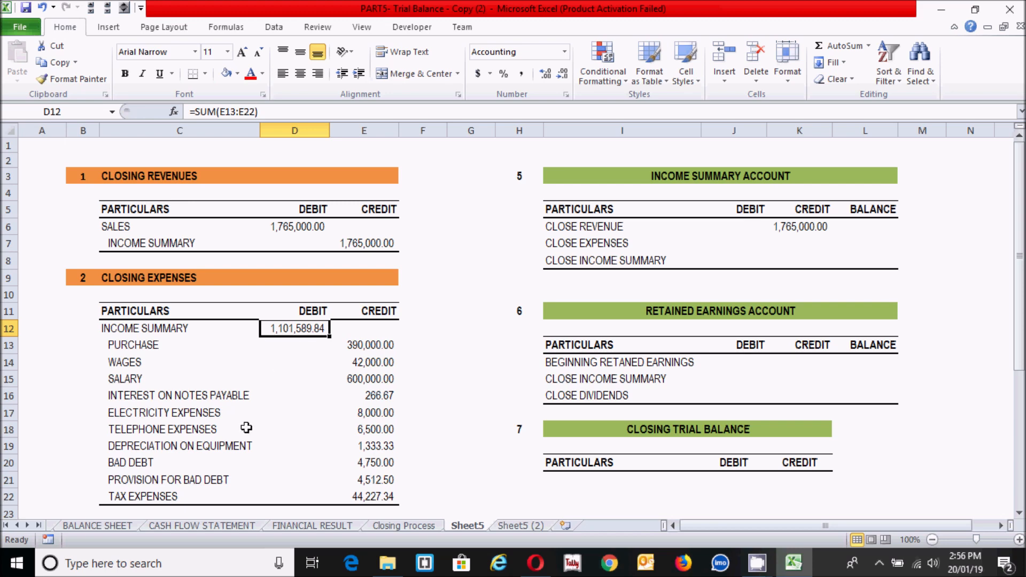
{"action": "left_click", "coordinate": [738, 242]}
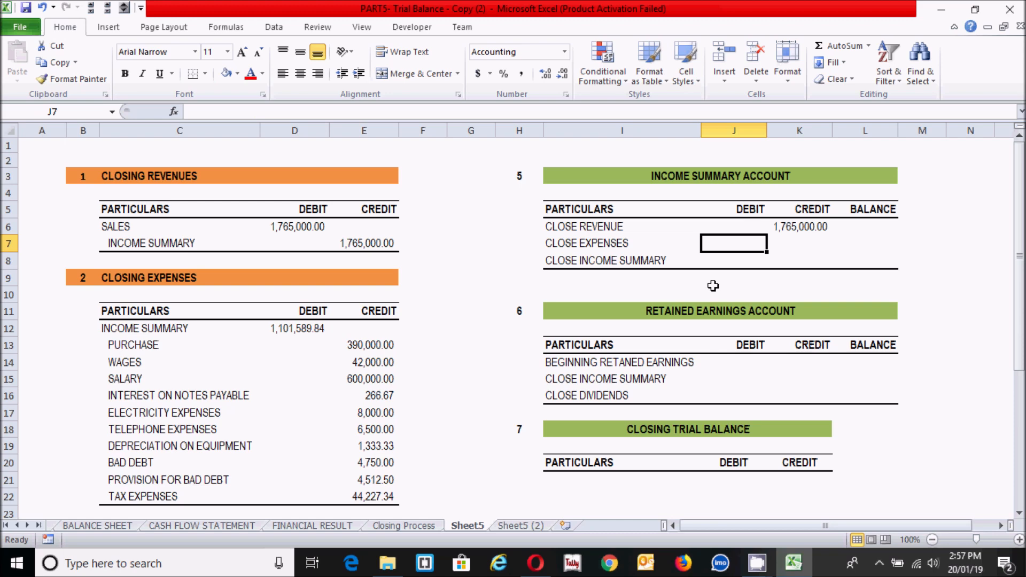
{"action": "left_click", "coordinate": [297, 342]}
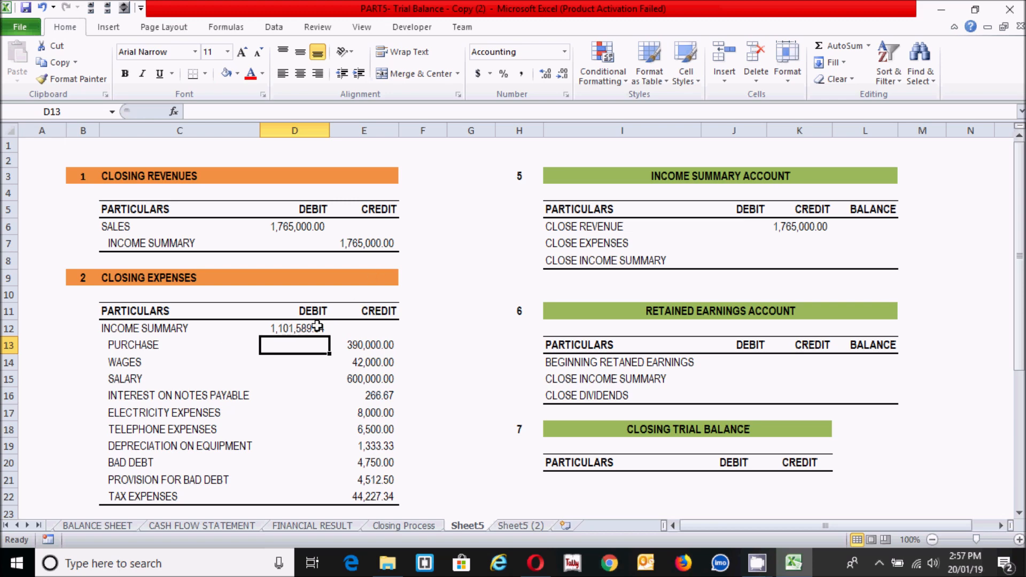
{"action": "left_click", "coordinate": [315, 330]}
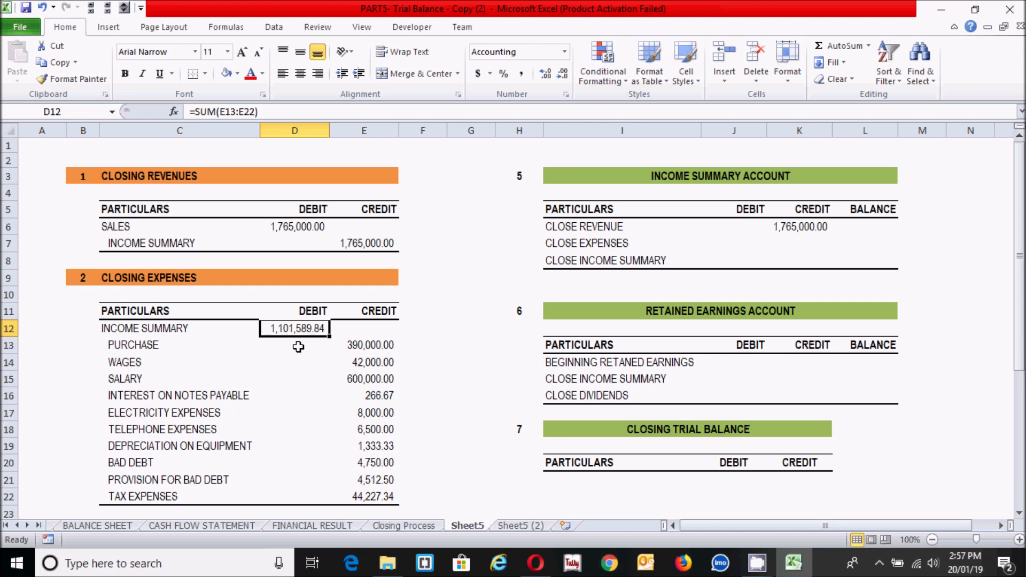
{"action": "left_click", "coordinate": [742, 242]}
{"action": "type", "text": "="}
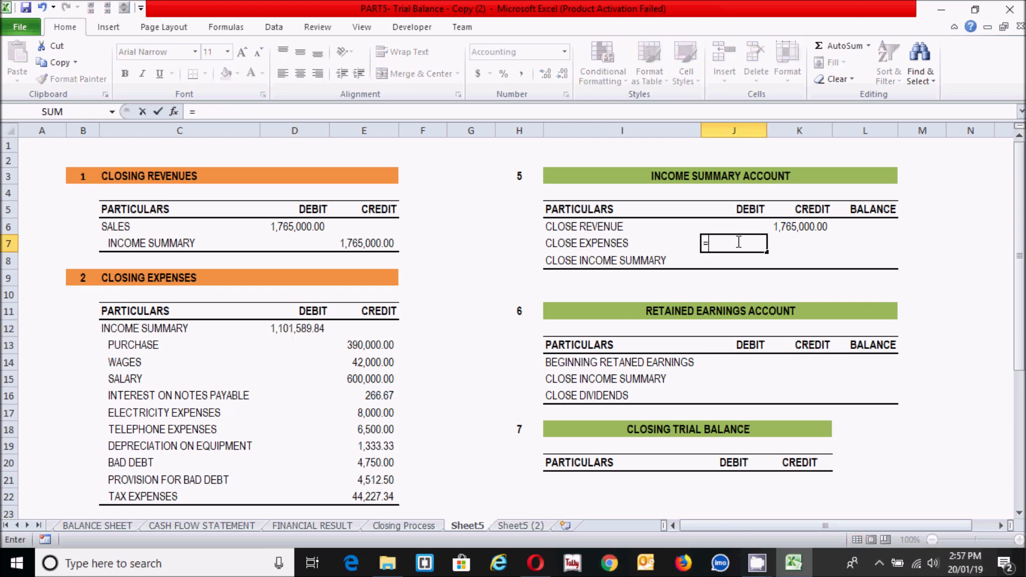
{"action": "left_click", "coordinate": [294, 329]}
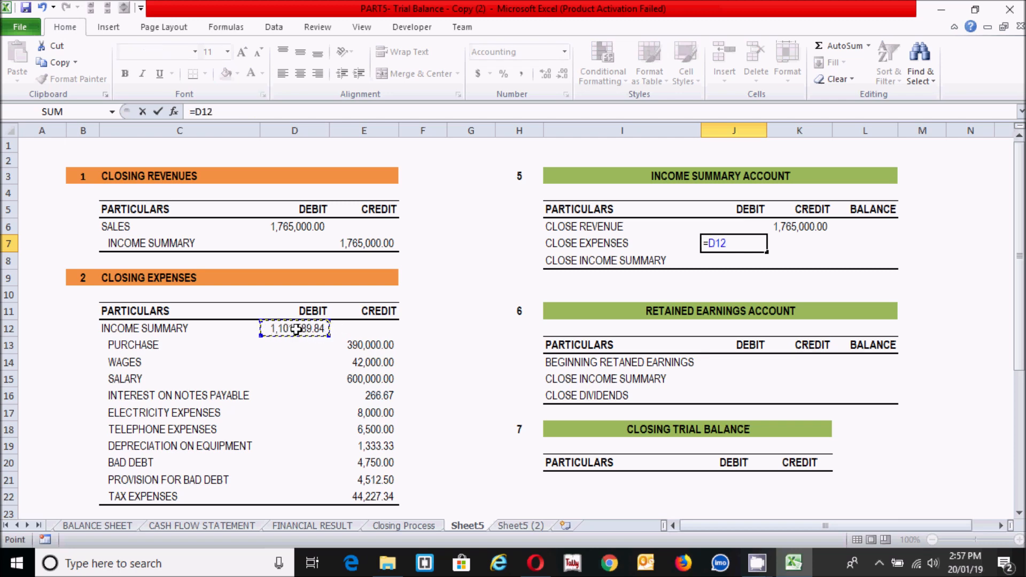
{"action": "key", "text": "Return"}
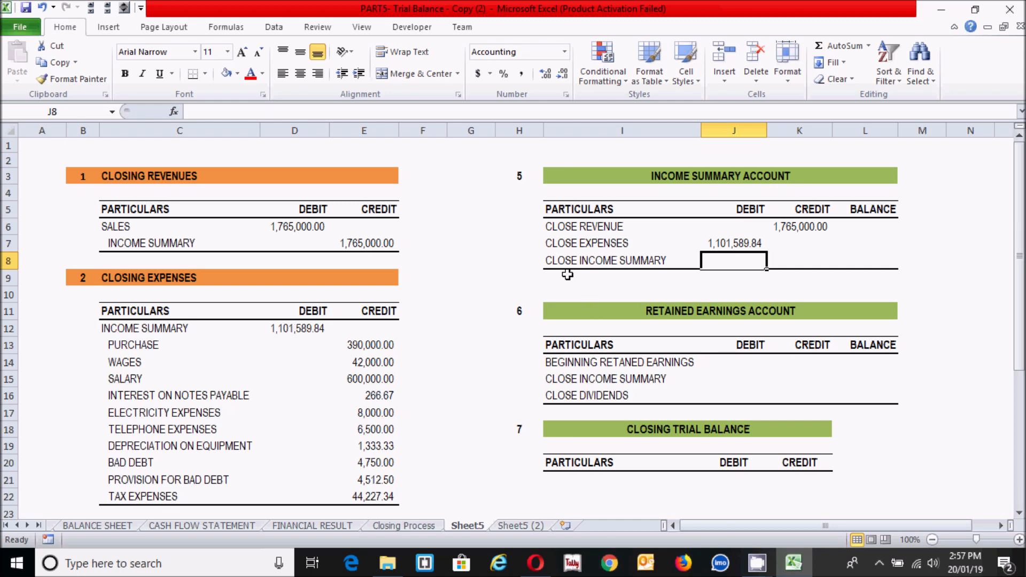
Link the CLOSE INCOME SUMMARY debit in J8 to the Closing Income Summary entry's INCOME SUMMARY debit in D28.
{"action": "left_click", "coordinate": [604, 260]}
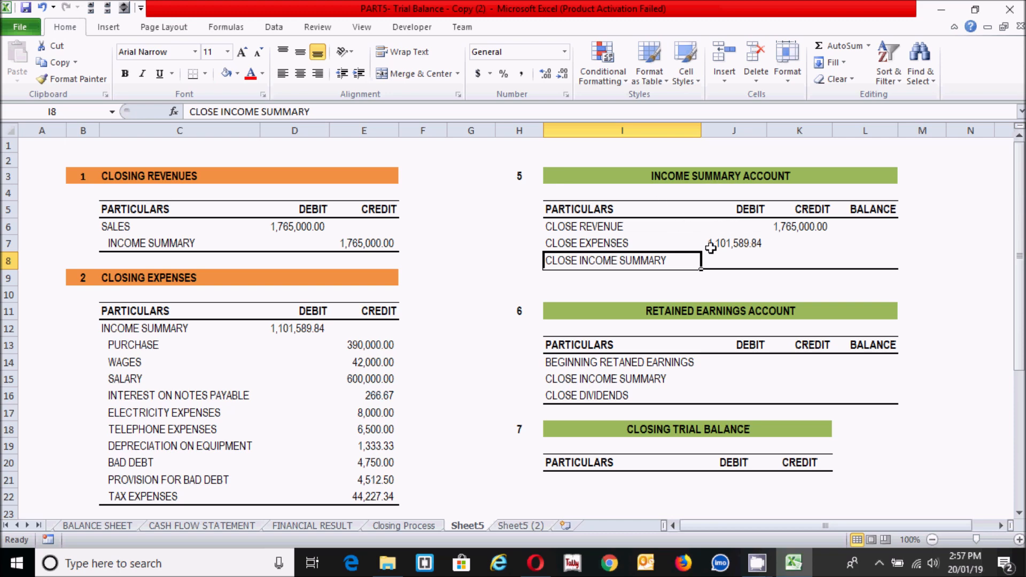
{"action": "left_click_drag", "start_coordinate": [1019, 201], "coordinate": [1019, 336]}
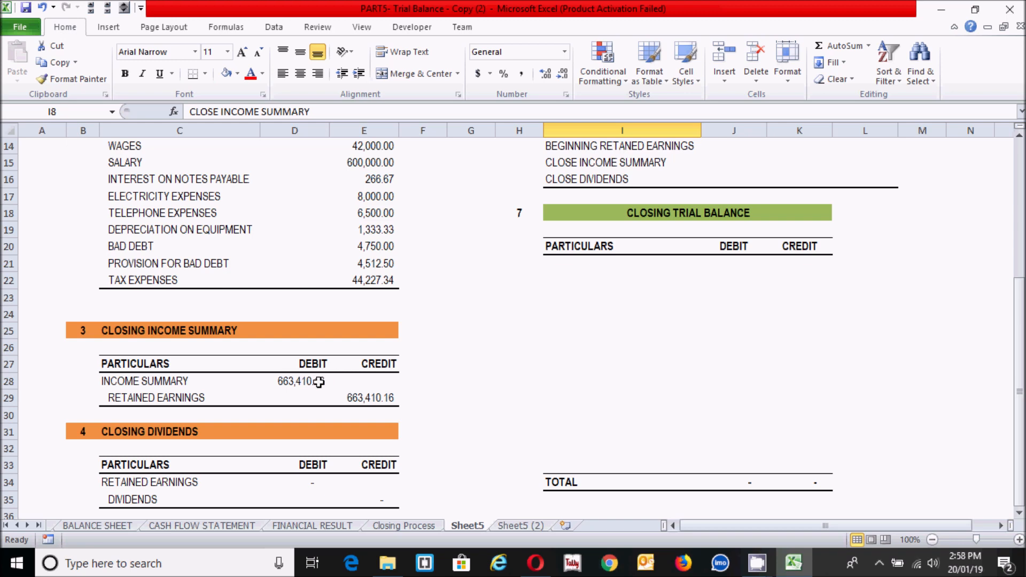
{"action": "left_click_drag", "start_coordinate": [1020, 357], "coordinate": [1020, 303]}
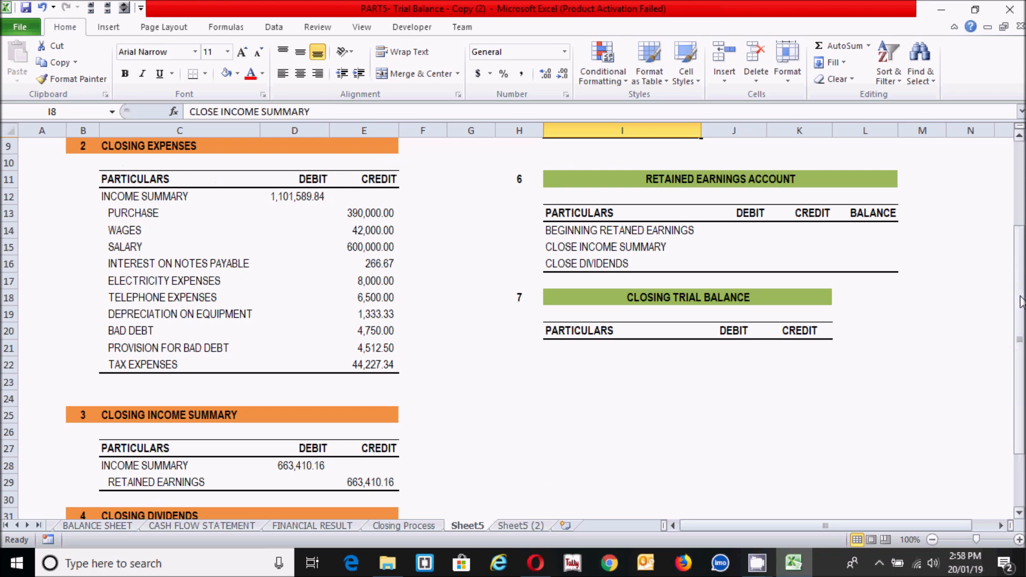
{"action": "left_click_drag", "start_coordinate": [1021, 302], "coordinate": [1021, 260]}
{"action": "left_click", "coordinate": [754, 199]}
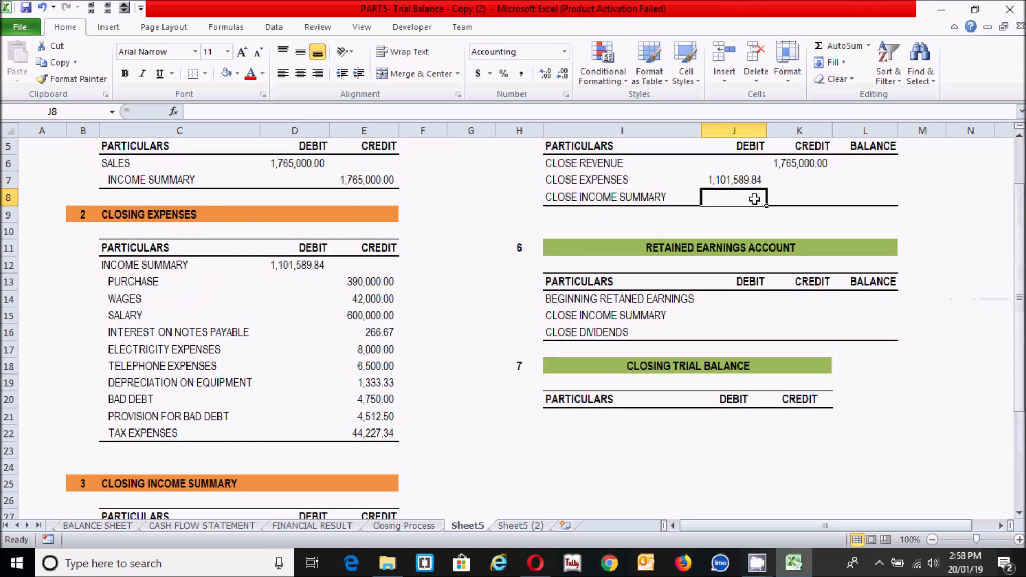
{"action": "type", "text": "="}
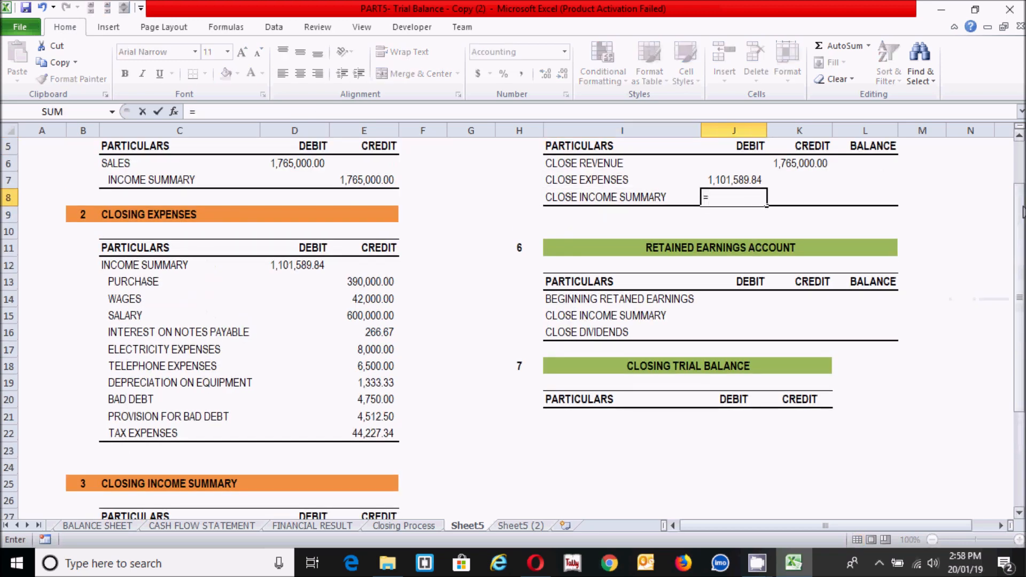
{"action": "left_click_drag", "start_coordinate": [1022, 212], "coordinate": [1022, 306]}
{"action": "left_click", "coordinate": [297, 381]}
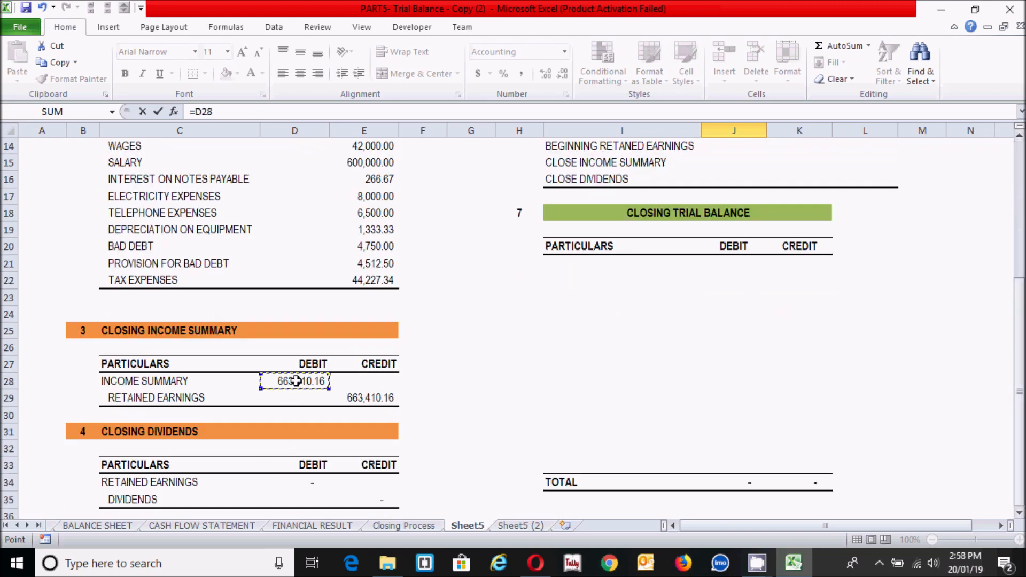
{"action": "key", "text": "Return"}
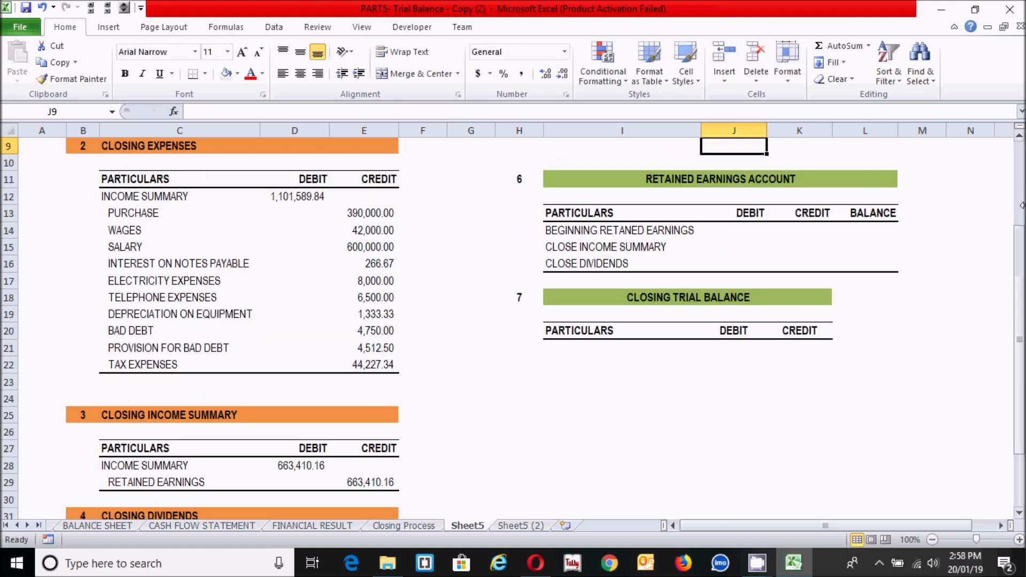
Calculate the CLOSE REVENUE balance in L6 of the Income Summary Account as credit minus debit, =K6-J6.
{"action": "left_click_drag", "start_coordinate": [1019, 256], "coordinate": [1020, 160]}
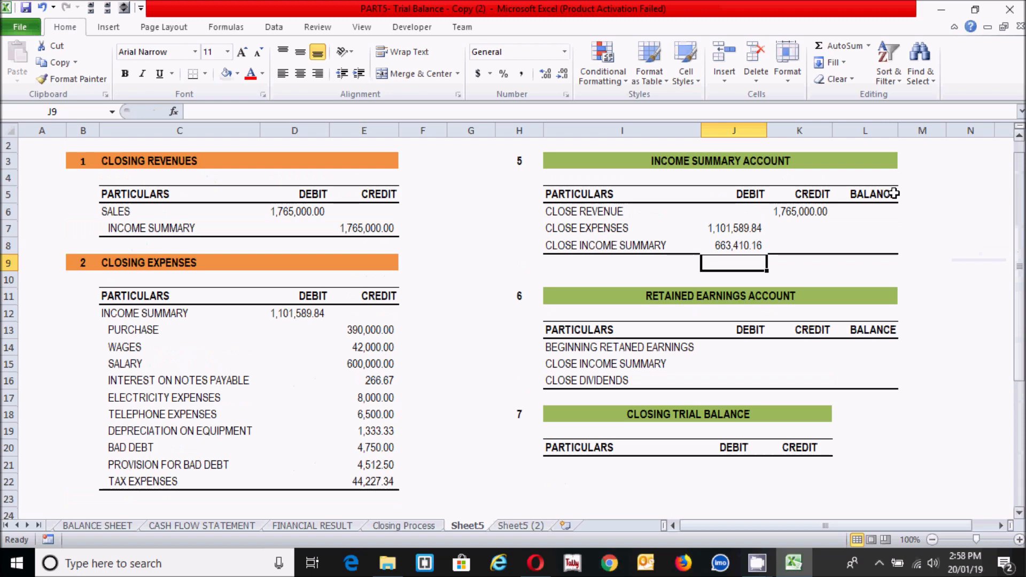
{"action": "left_click", "coordinate": [871, 213]}
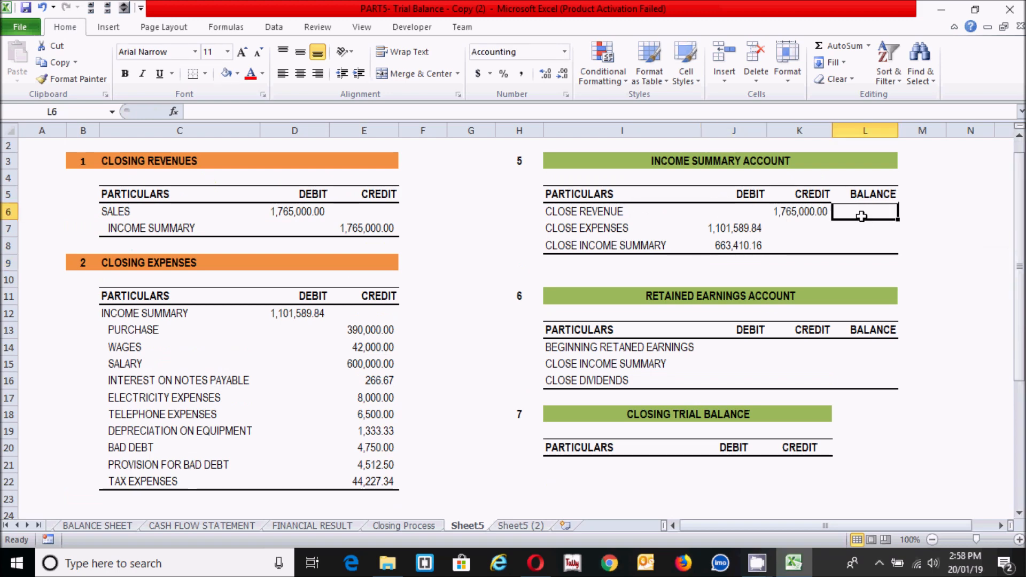
{"action": "type", "text": "="}
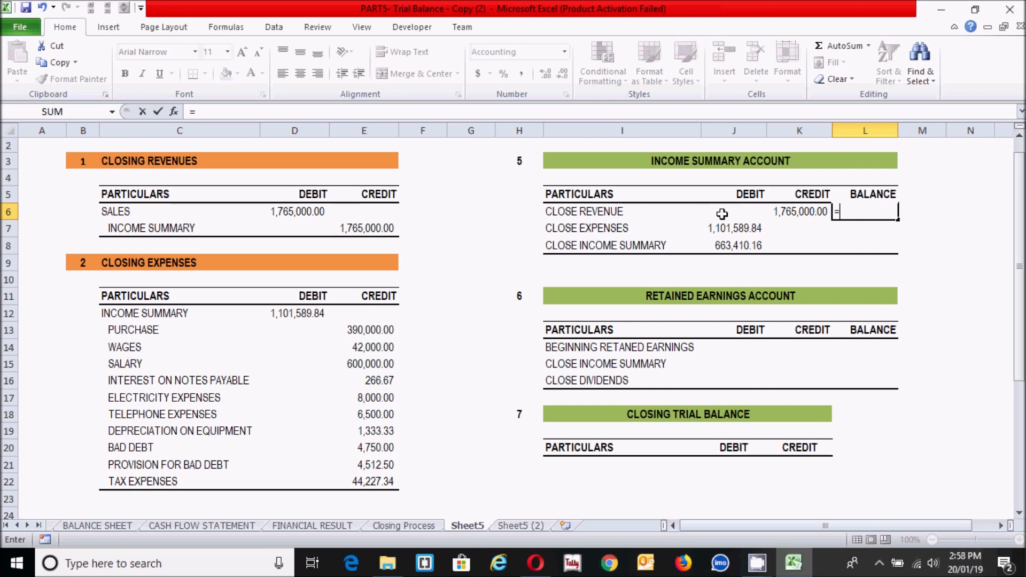
{"action": "left_click", "coordinate": [793, 213]}
{"action": "type", "text": "-"}
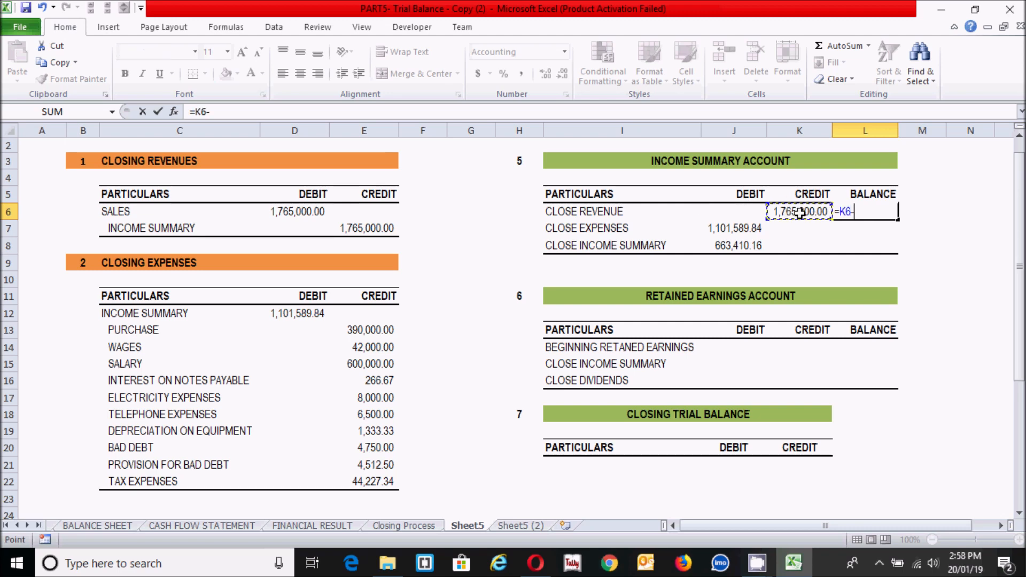
{"action": "left_click", "coordinate": [755, 214]}
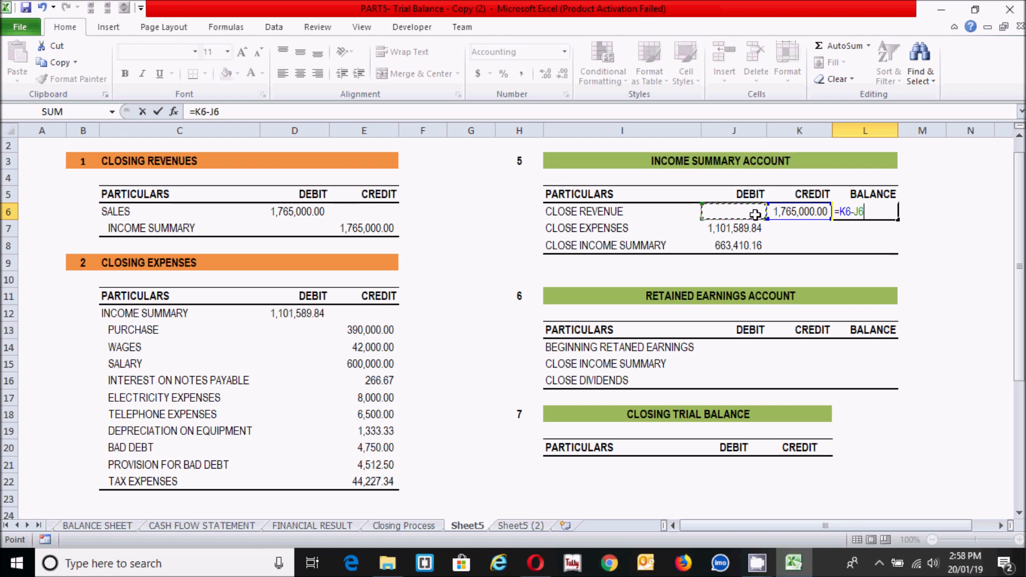
{"action": "key", "text": "Return"}
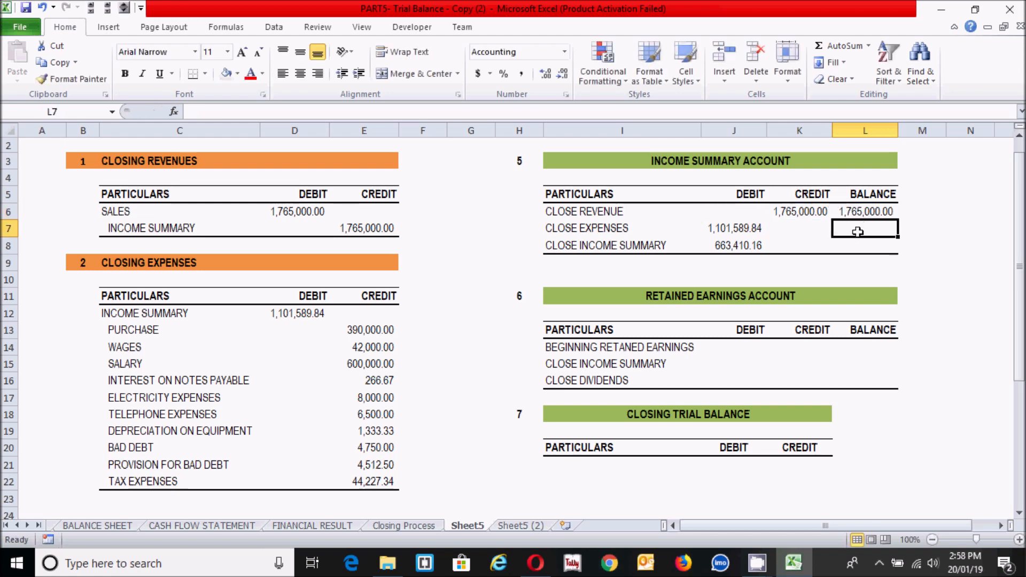
Calculate the CLOSE EXPENSES running balance in L7 with the formula =L6-J7+K7.
{"action": "type", "text": "="}
{"action": "left_click", "coordinate": [851, 213]}
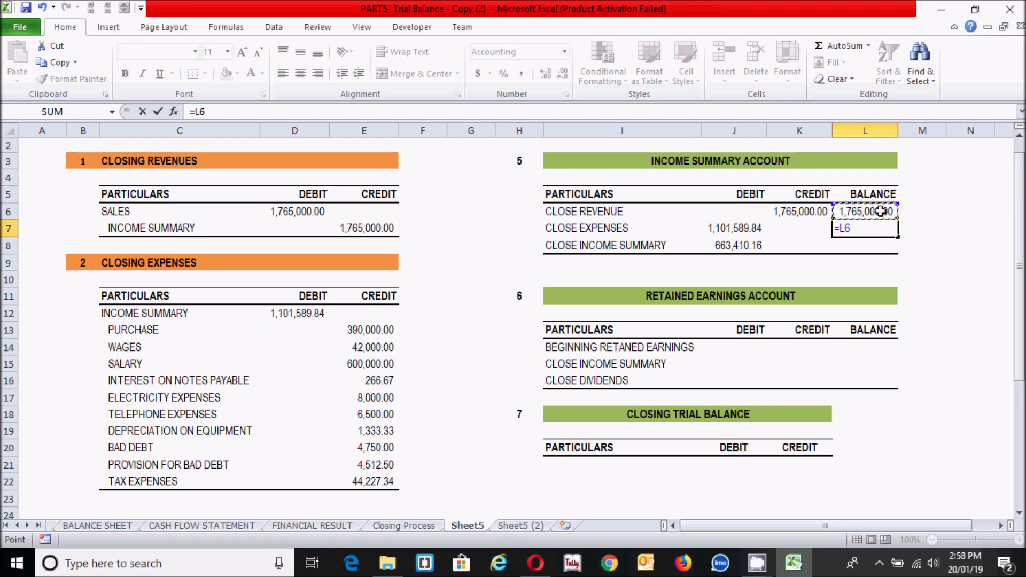
{"action": "type", "text": "-"}
{"action": "left_click", "coordinate": [737, 230]}
{"action": "type", "text": "+"}
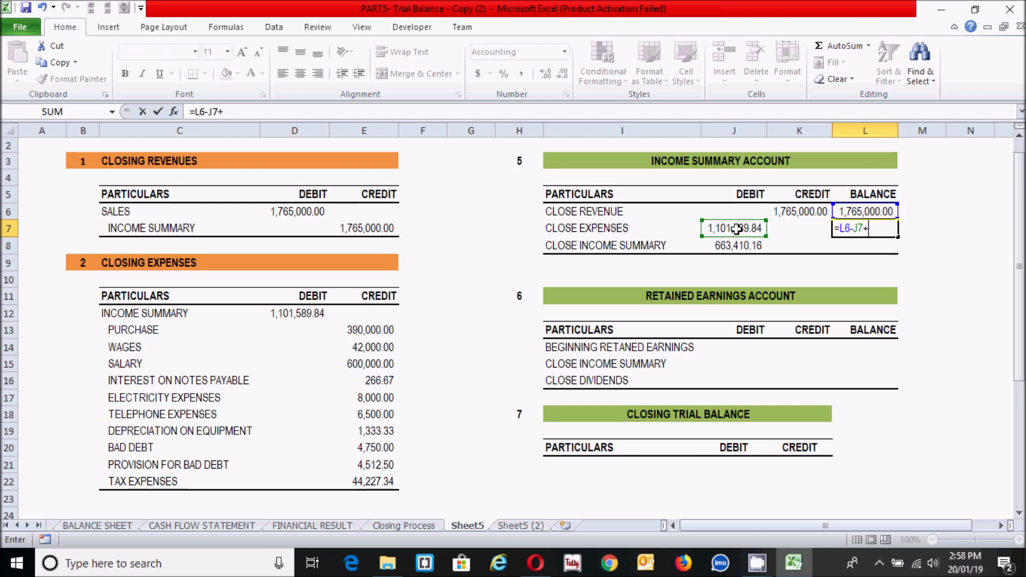
{"action": "left_click", "coordinate": [794, 231]}
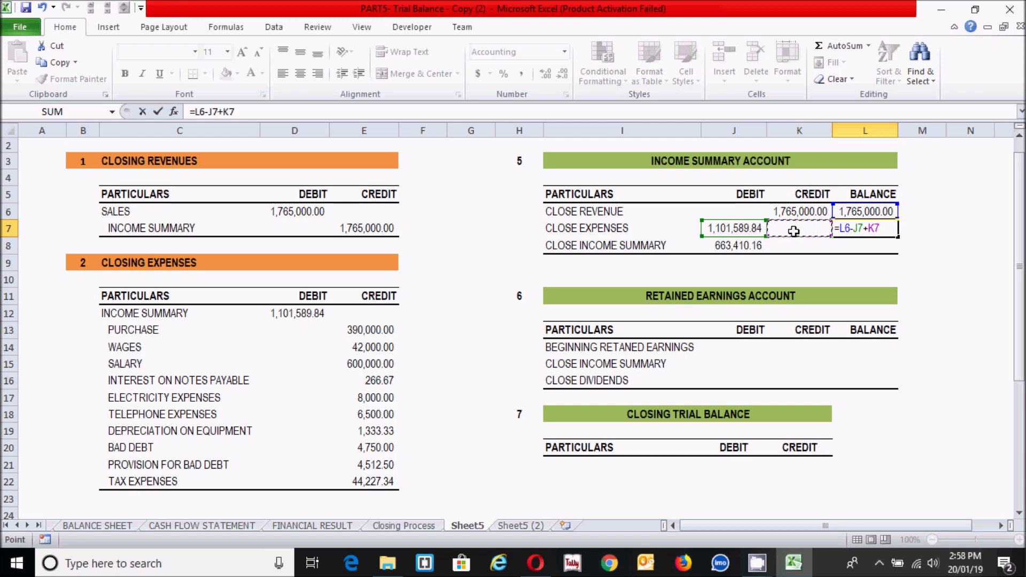
{"action": "key", "text": "Return"}
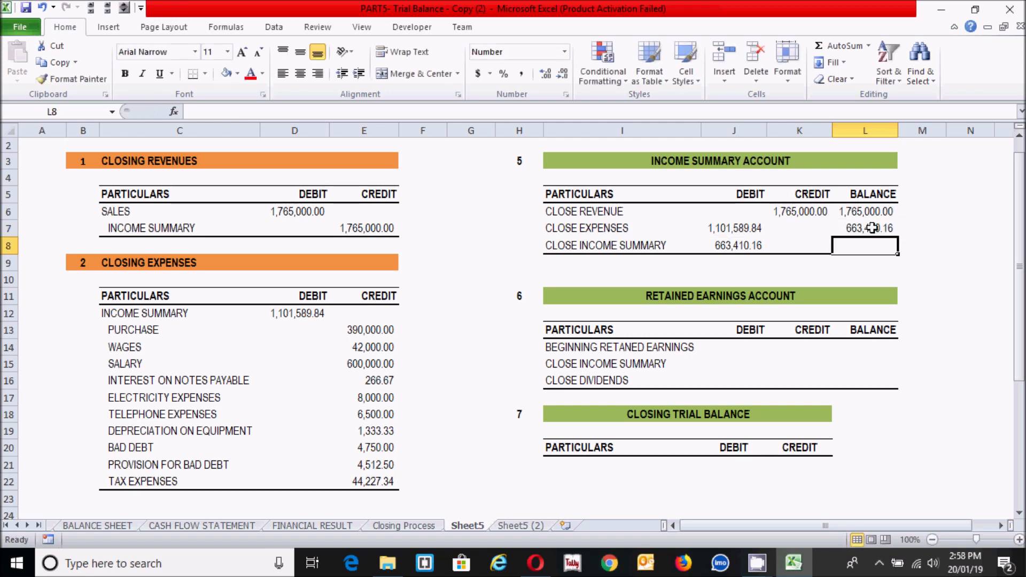
Fill the running-balance formula from L7 down to the CLOSE INCOME SUMMARY balance in L8.
{"action": "left_click", "coordinate": [872, 228]}
{"action": "left_click_drag", "start_coordinate": [900, 239], "coordinate": [904, 255]}
{"action": "left_click", "coordinate": [940, 295]}
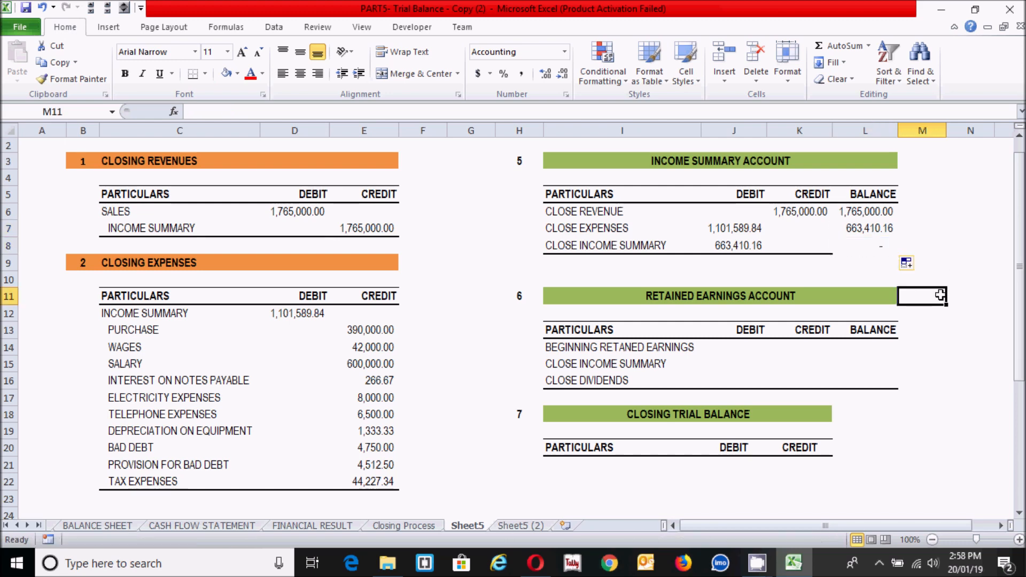
Restore the Income Summary Account's closing line by applying a Thick Bottom Border to cell L8.
{"action": "left_click", "coordinate": [873, 246]}
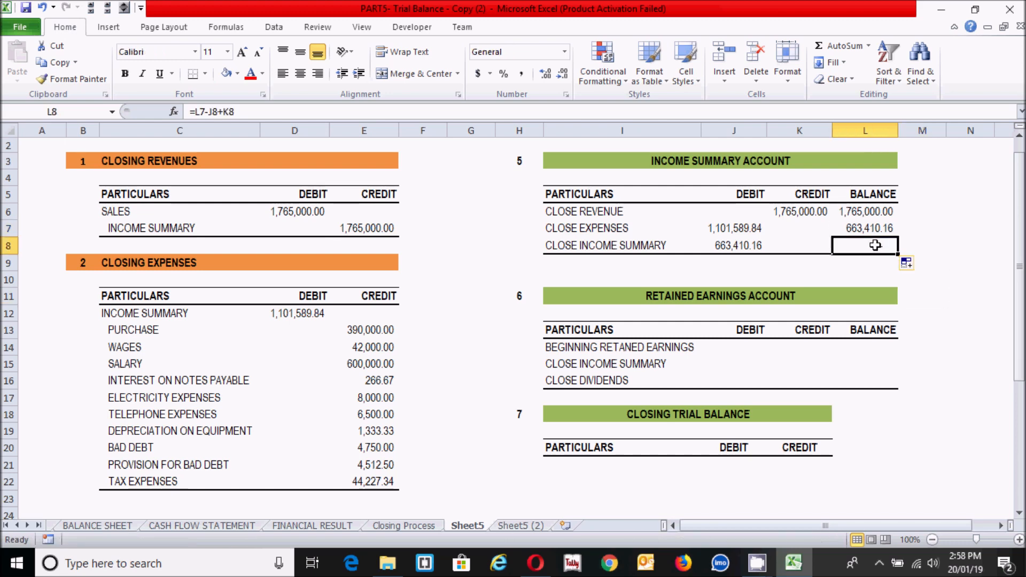
{"action": "left_click", "coordinate": [204, 73]}
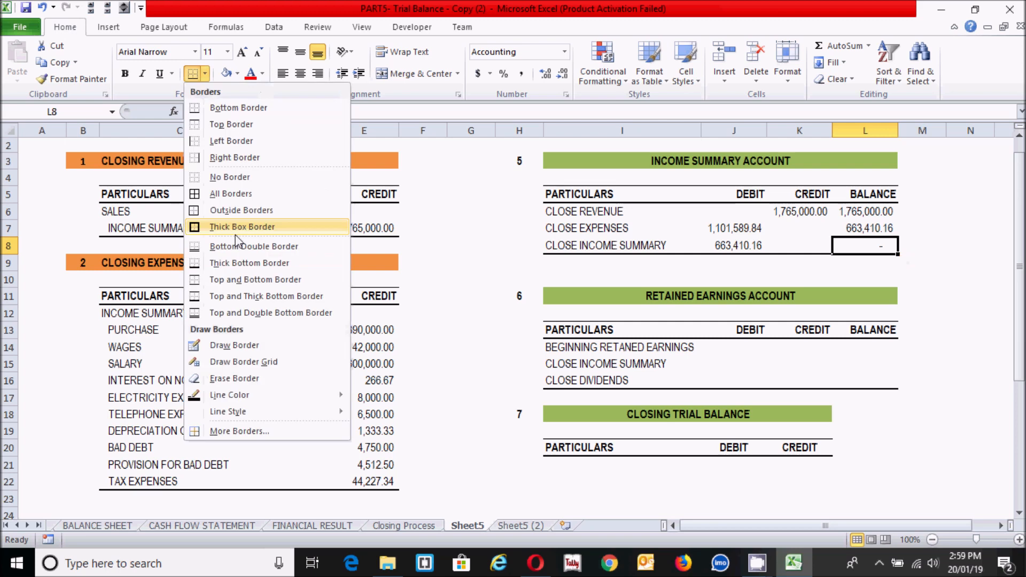
{"action": "left_click", "coordinate": [202, 265]}
{"action": "left_click", "coordinate": [800, 257]}
Change the number format of the CLOSE INCOME SUMMARY balance in L8 to Number.
{"action": "left_click", "coordinate": [859, 249]}
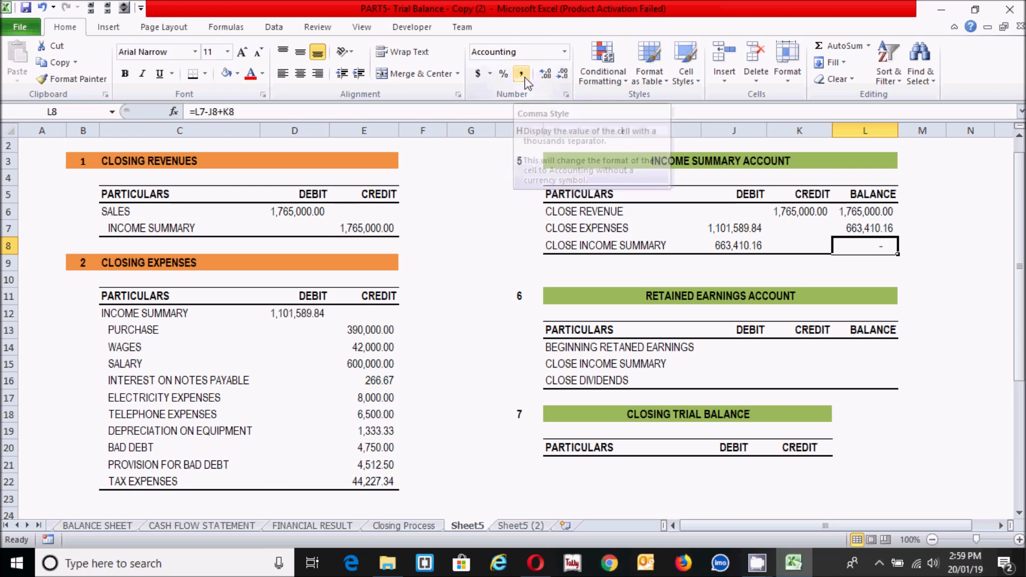
{"action": "left_click", "coordinate": [564, 52]}
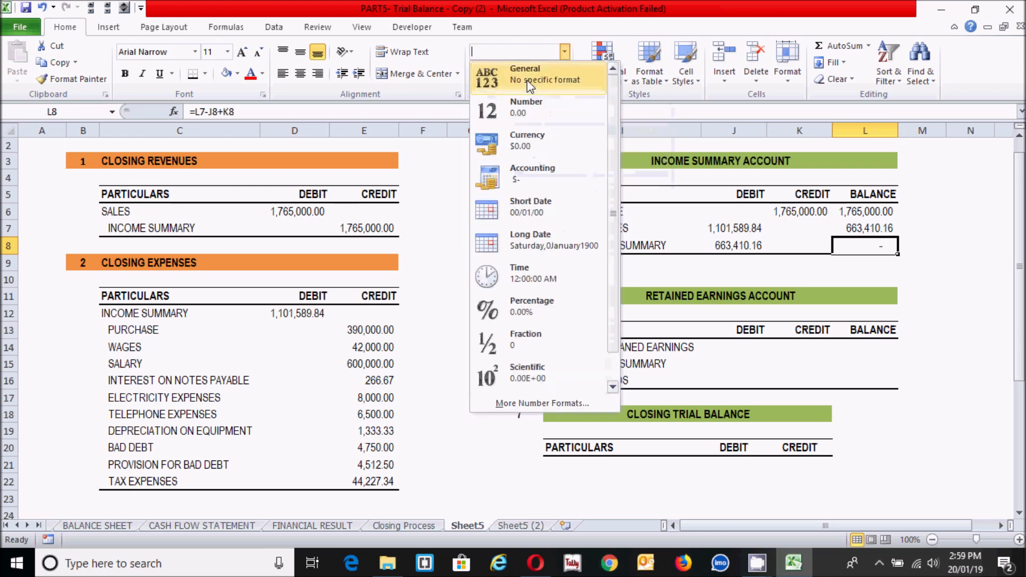
{"action": "left_click", "coordinate": [521, 108]}
{"action": "left_click", "coordinate": [909, 280]}
{"action": "left_click", "coordinate": [879, 277]}
{"action": "left_click", "coordinate": [879, 244]}
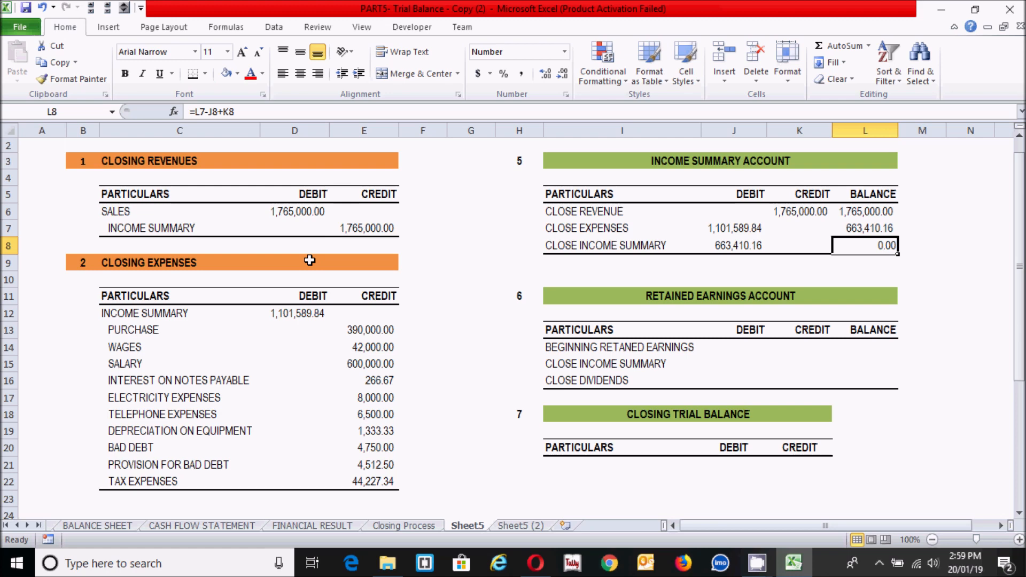
Enter 0 as the credit for BEGINNING RETANED EARNINGS in K14 of the Retained Earnings Account.
{"action": "left_click_drag", "start_coordinate": [1021, 271], "coordinate": [1021, 293]}
{"action": "left_click", "coordinate": [741, 318]}
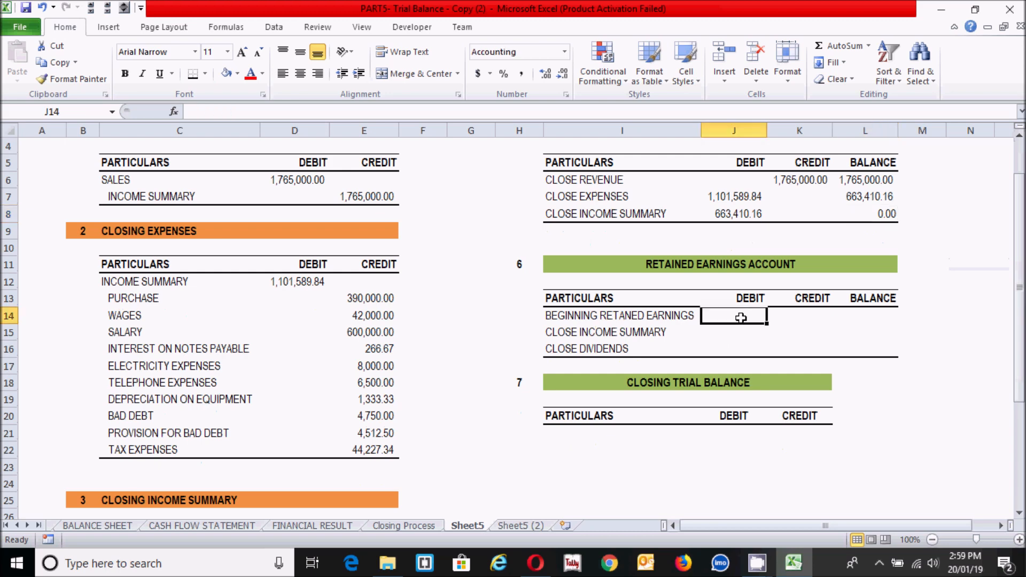
{"action": "left_click", "coordinate": [613, 298]}
{"action": "left_click_drag", "start_coordinate": [612, 298], "coordinate": [869, 345]}
{"action": "left_click", "coordinate": [689, 333]}
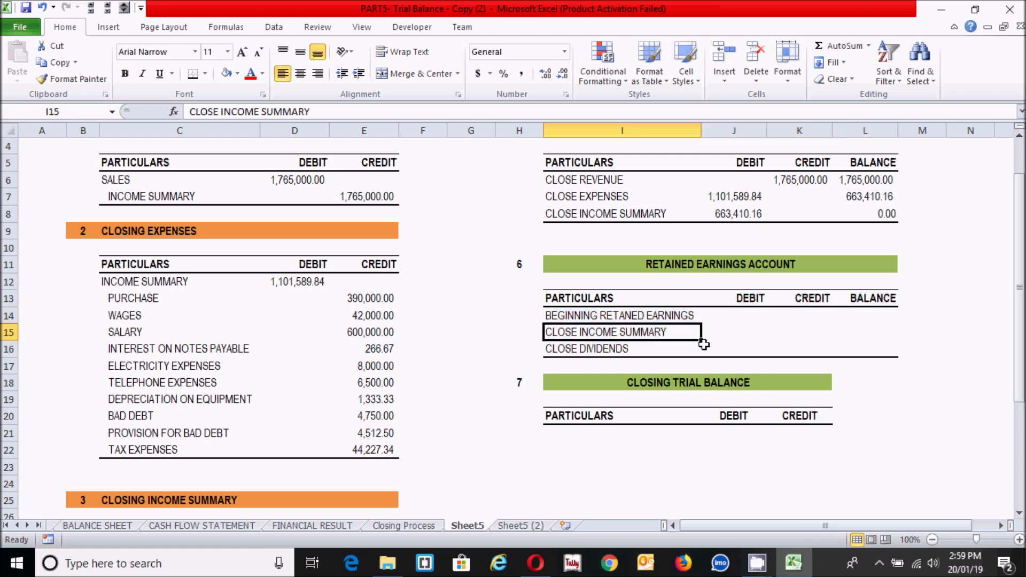
{"action": "left_click", "coordinate": [751, 319]}
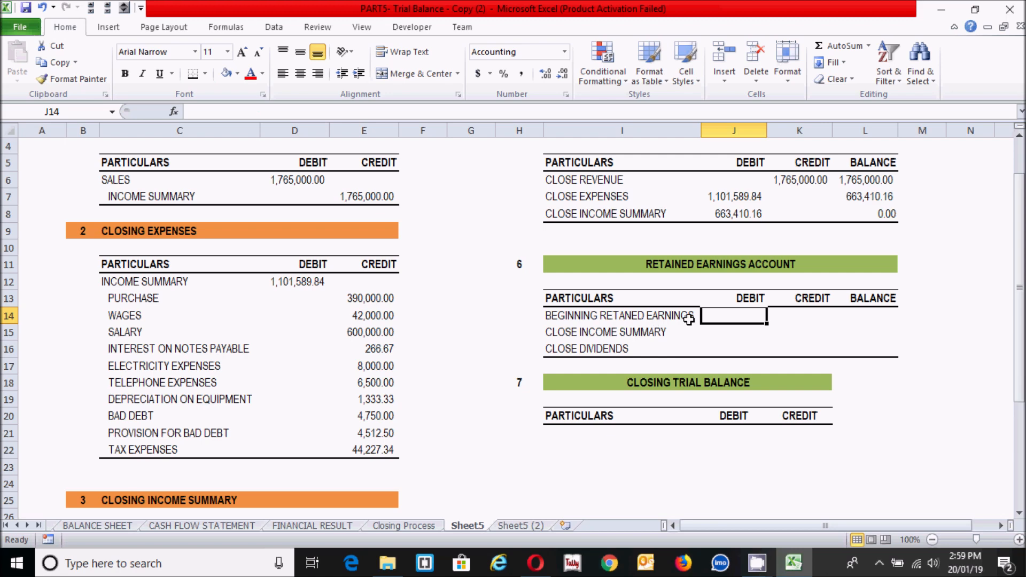
{"action": "left_click", "coordinate": [807, 318]}
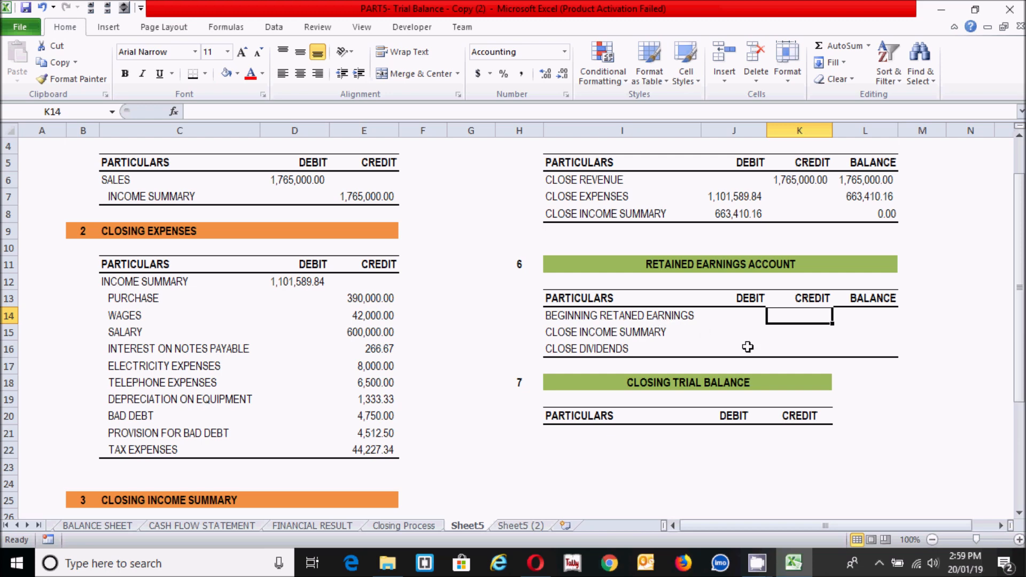
{"action": "type", "text": "0"}
{"action": "key", "text": "Return"}
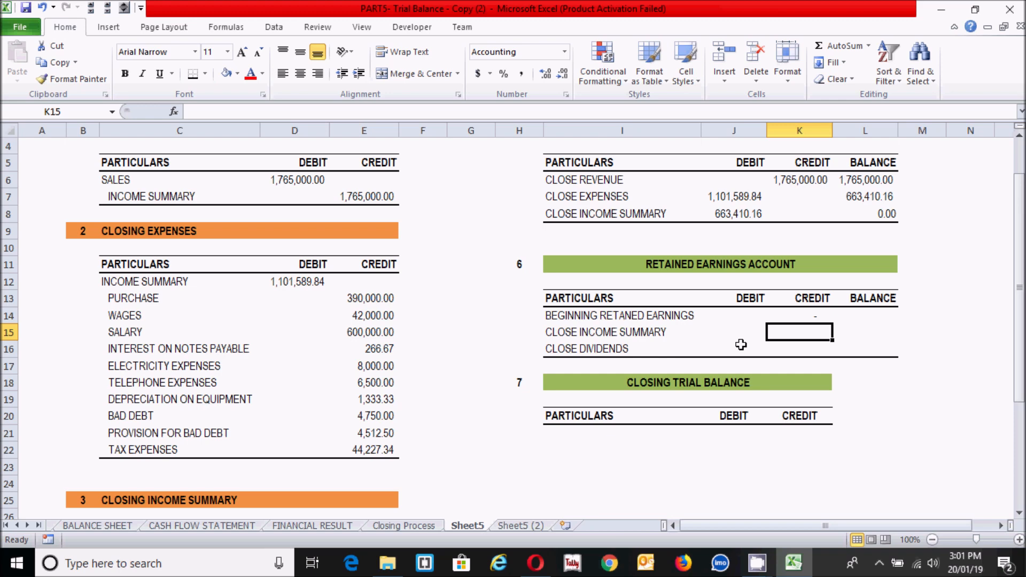
Post the CLOSE INCOME SUMMARY credit in K15 by linking it to the closing income summary entry with =D28.
{"action": "type", "text": "="}
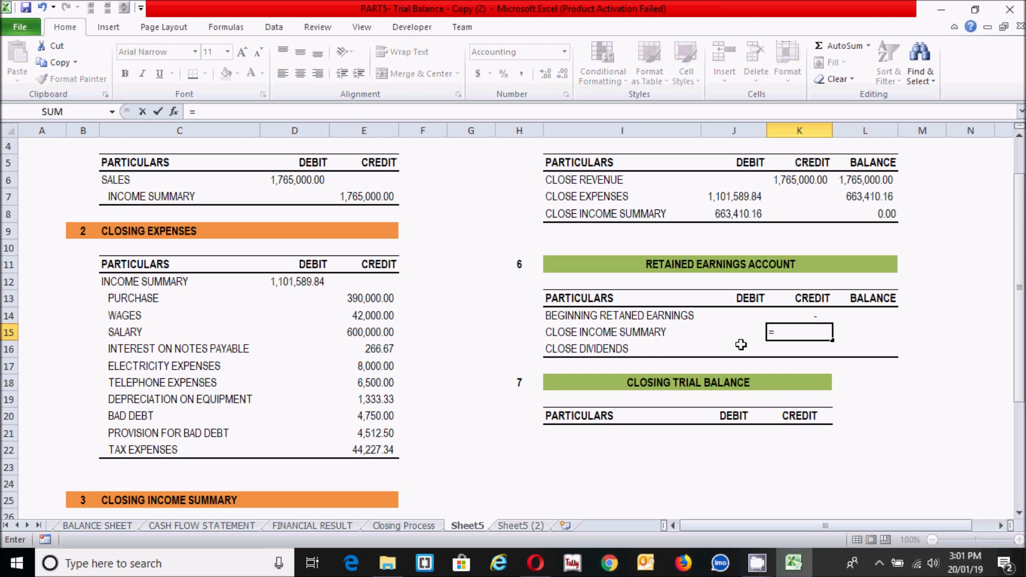
{"action": "left_click_drag", "start_coordinate": [1019, 298], "coordinate": [1019, 370]}
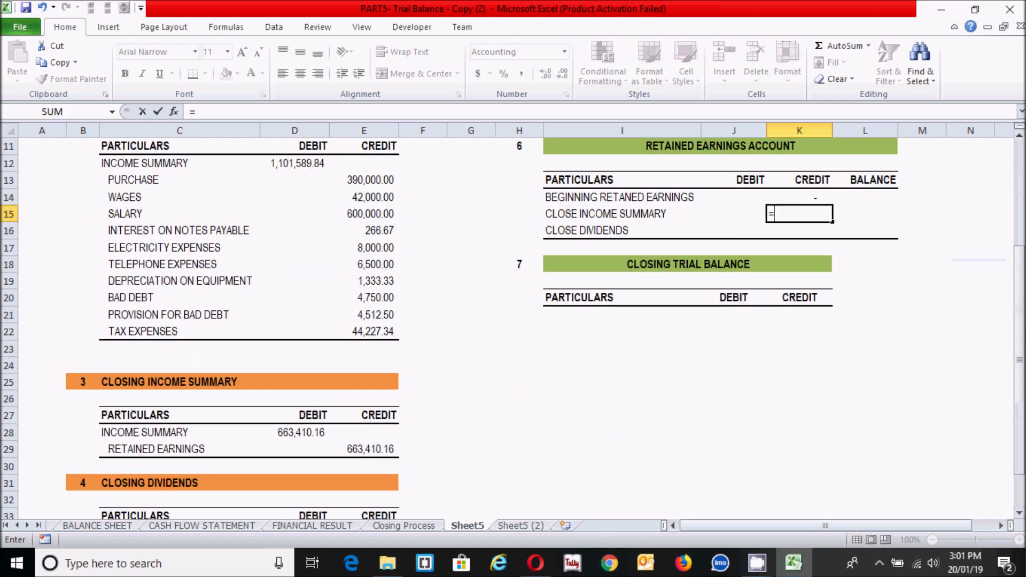
{"action": "left_click", "coordinate": [288, 432]}
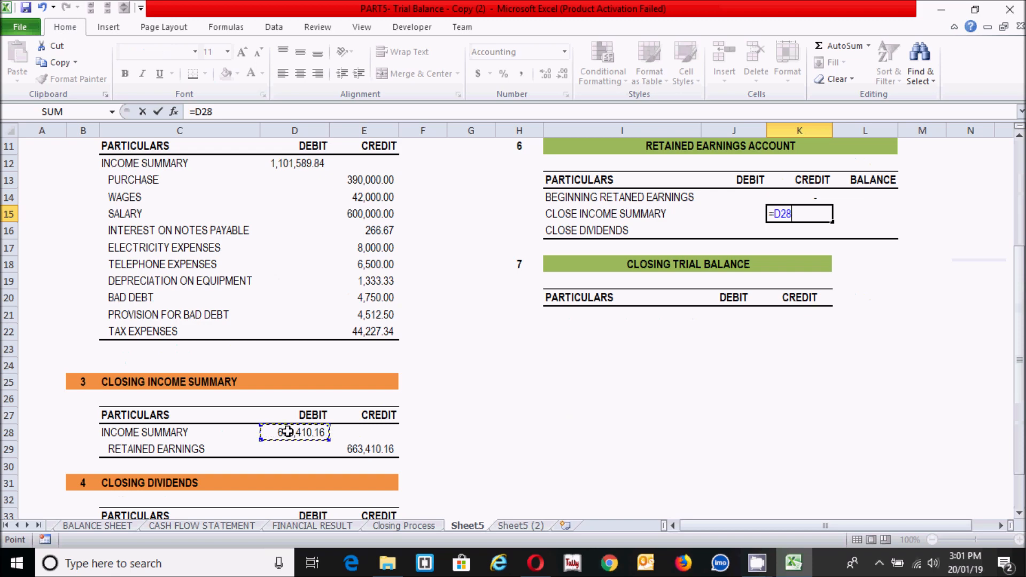
{"action": "key", "text": "Return"}
{"action": "left_click", "coordinate": [306, 432]}
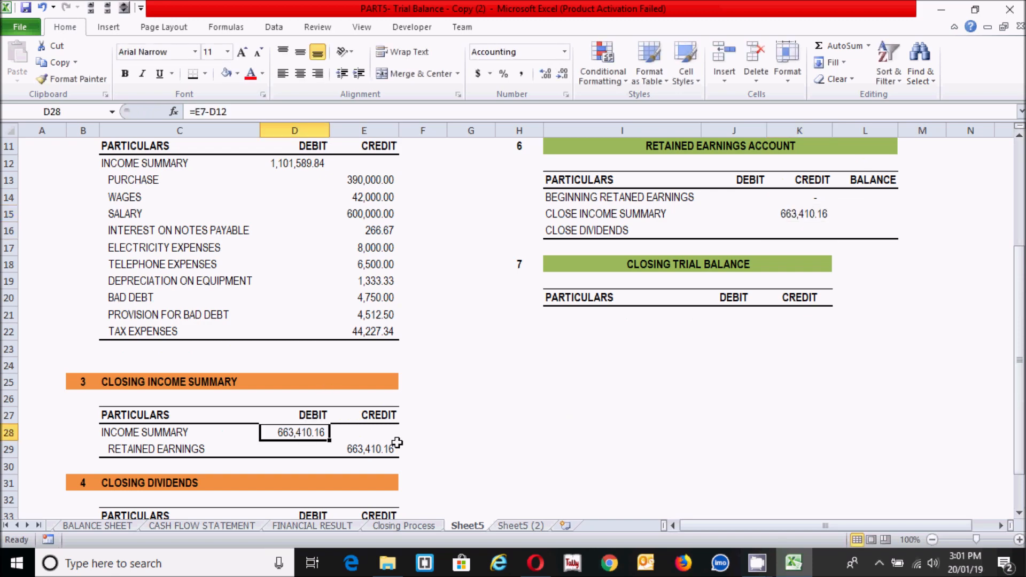
{"action": "left_click", "coordinate": [800, 215]}
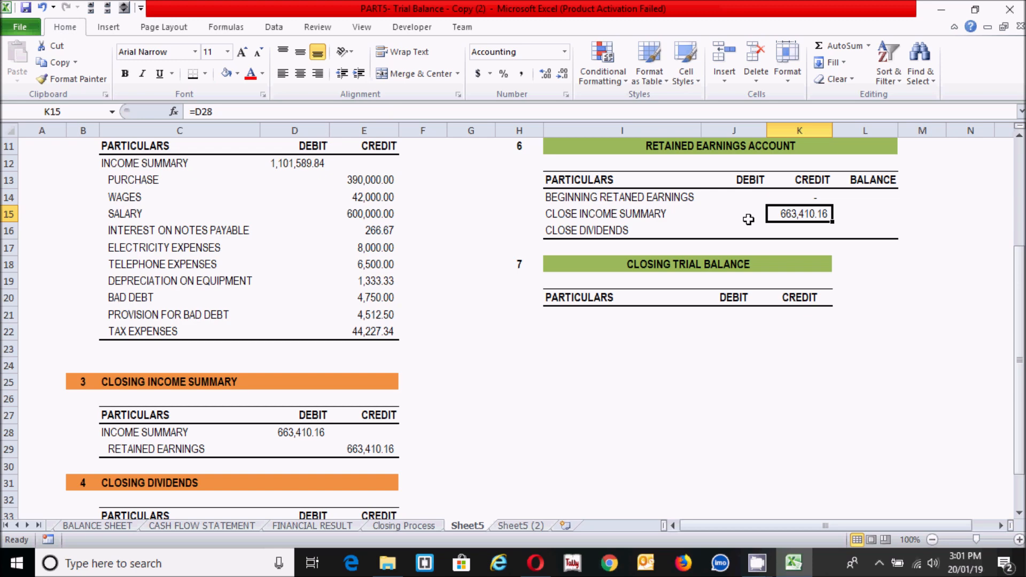
{"action": "left_click", "coordinate": [289, 432]}
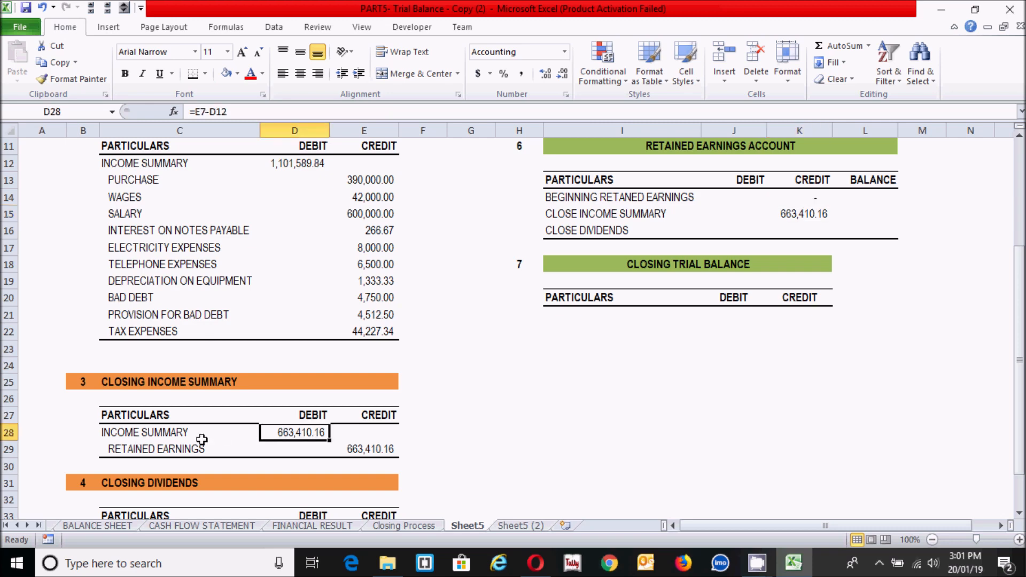
{"action": "left_click", "coordinate": [796, 213]}
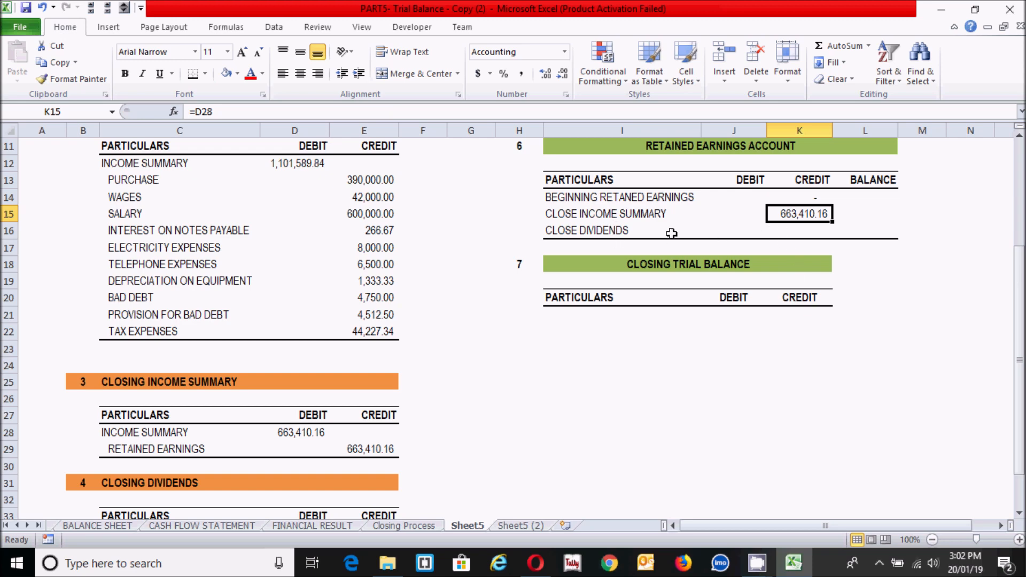
Enter 0 as the CLOSE DIVIDENDS debit in J16 of the Retained Earnings Account.
{"action": "left_click", "coordinate": [754, 233]}
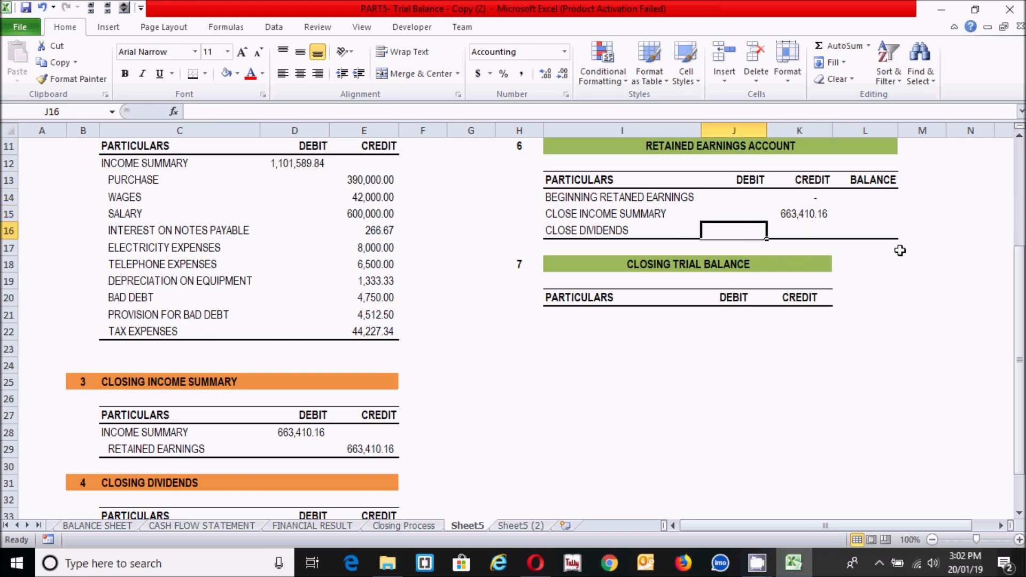
{"action": "type", "text": "0"}
{"action": "key", "text": "Return"}
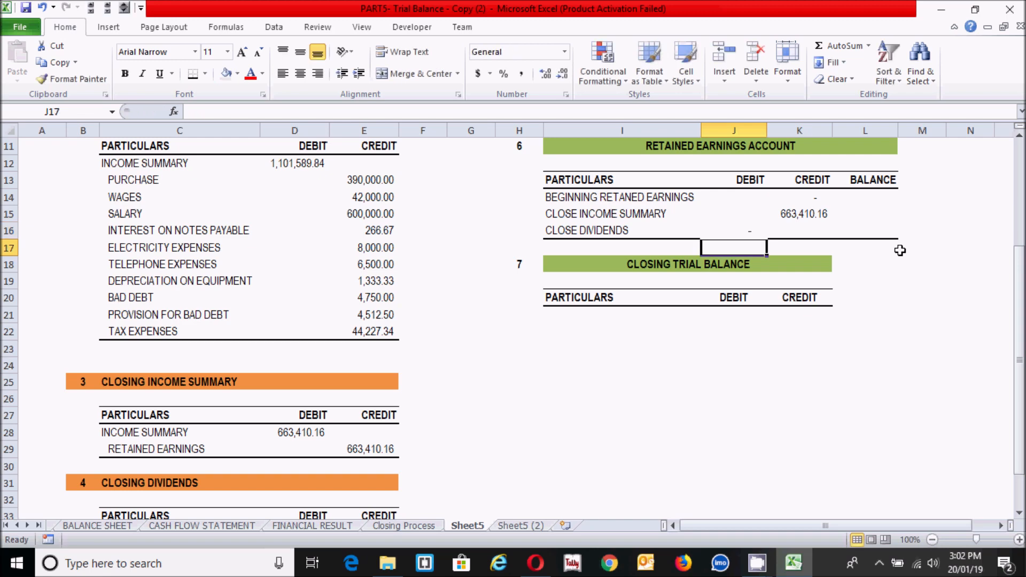
{"action": "left_click", "coordinate": [736, 230]}
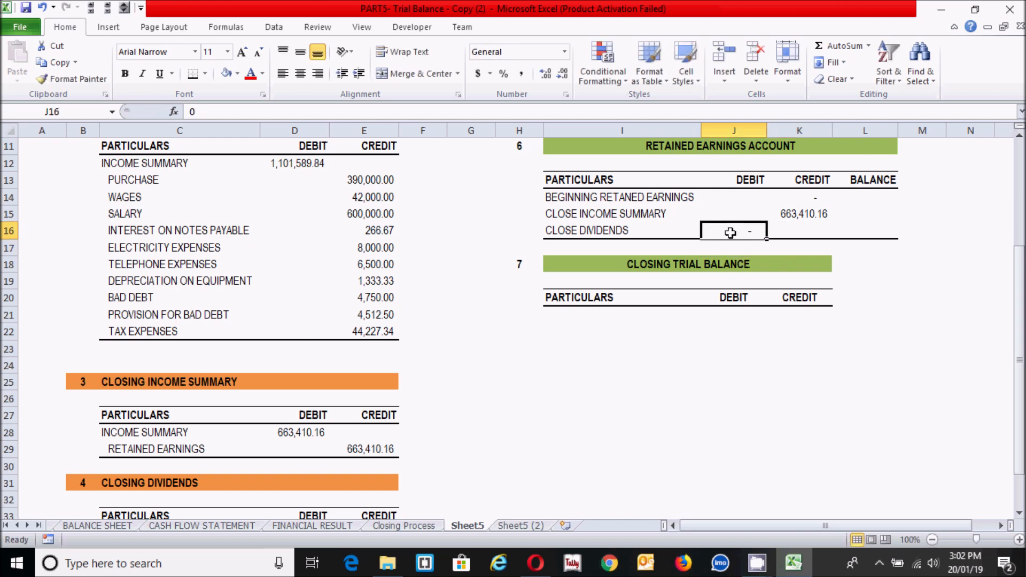
{"action": "left_click", "coordinate": [807, 231]}
{"action": "left_click", "coordinate": [744, 230]}
Calculate the beginning retained earnings balance in L14 with the formula =K14-J14.
{"action": "left_click", "coordinate": [869, 198]}
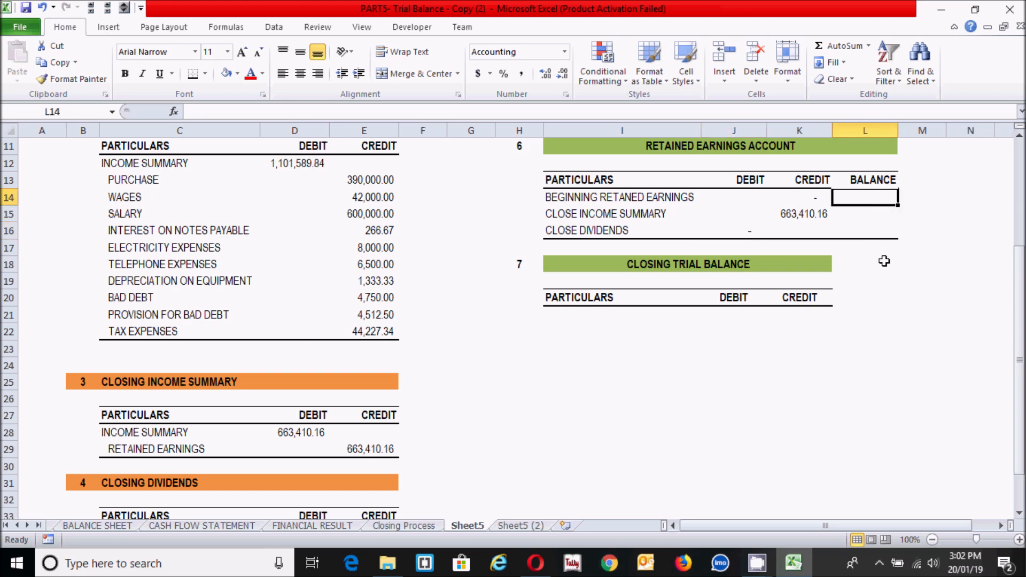
{"action": "scroll", "coordinate": [884, 260], "scroll_direction": "up", "scroll_amount": 3}
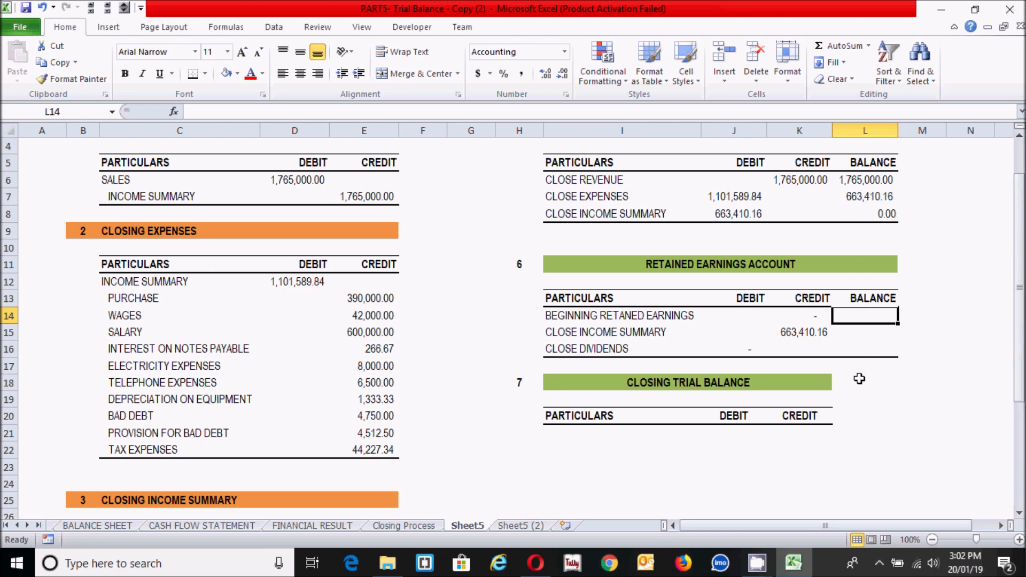
{"action": "type", "text": "="}
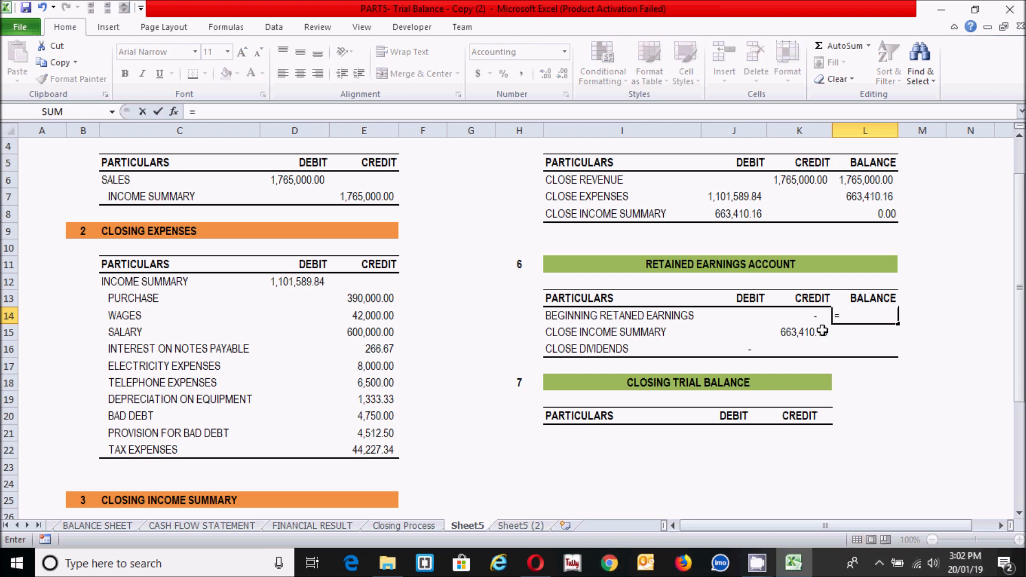
{"action": "left_click", "coordinate": [811, 315]}
{"action": "type", "text": "-"}
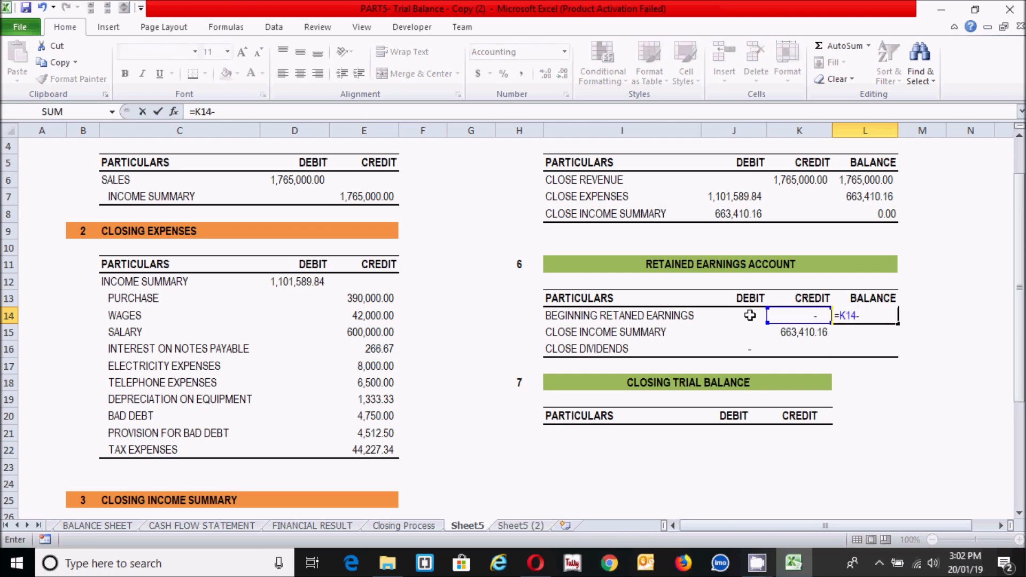
{"action": "left_click", "coordinate": [750, 315]}
{"action": "key", "text": "Return"}
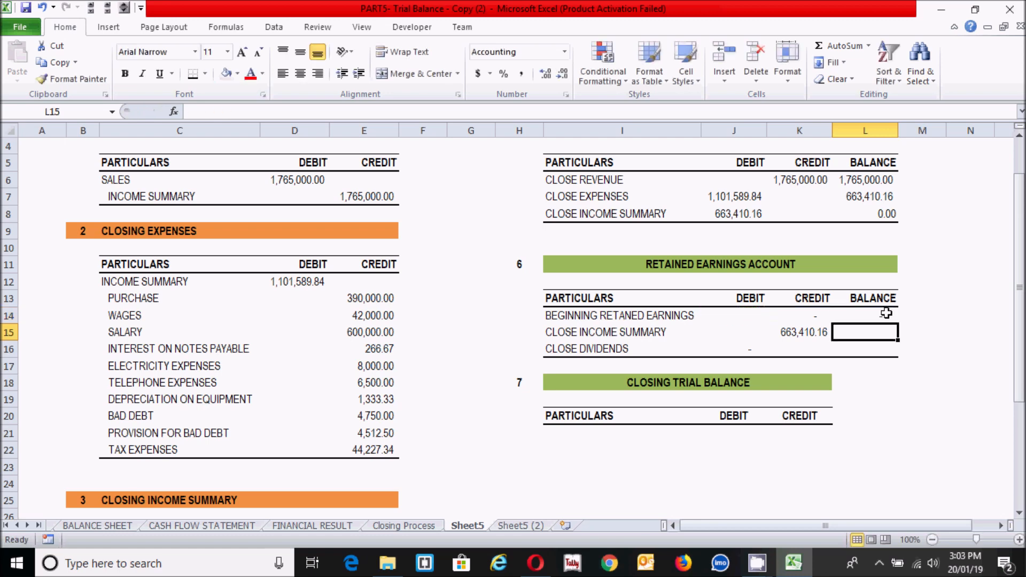
Calculate the CLOSE INCOME SUMMARY running balance of the Retained Earnings Account in L15 with the formula =L14-J15+K15.
{"action": "type", "text": "="}
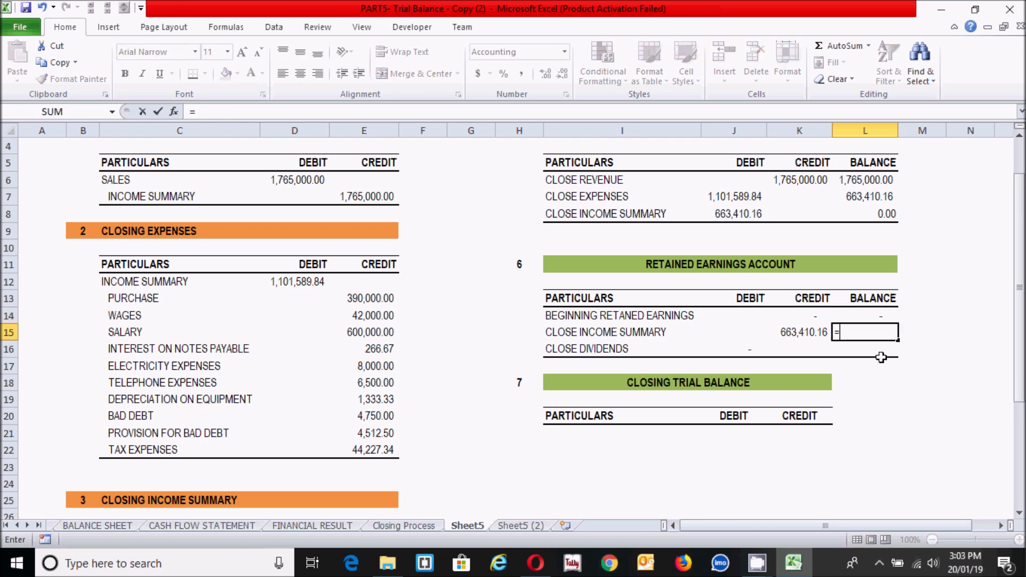
{"action": "left_click", "coordinate": [861, 315]}
{"action": "type", "text": "-"}
{"action": "left_click", "coordinate": [747, 332]}
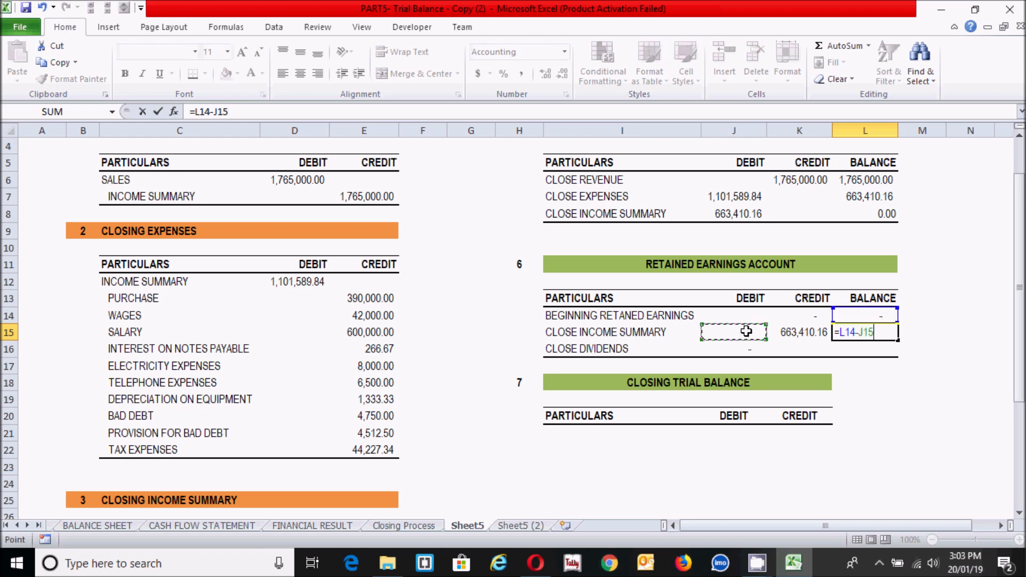
{"action": "type", "text": "+"}
{"action": "left_click", "coordinate": [792, 334]}
{"action": "key", "text": "Return"}
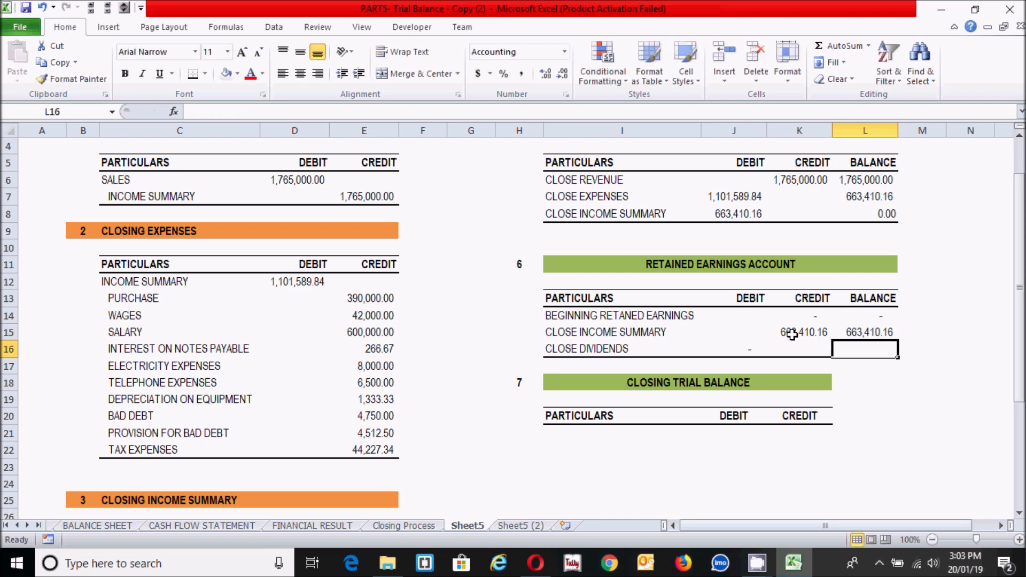
Fill the running-balance formula from L15 down to the CLOSE DIVIDENDS balance in L16 and reapply the Thick Bottom Border to L16.
{"action": "left_click", "coordinate": [882, 333]}
{"action": "left_click_drag", "start_coordinate": [900, 342], "coordinate": [877, 351]}
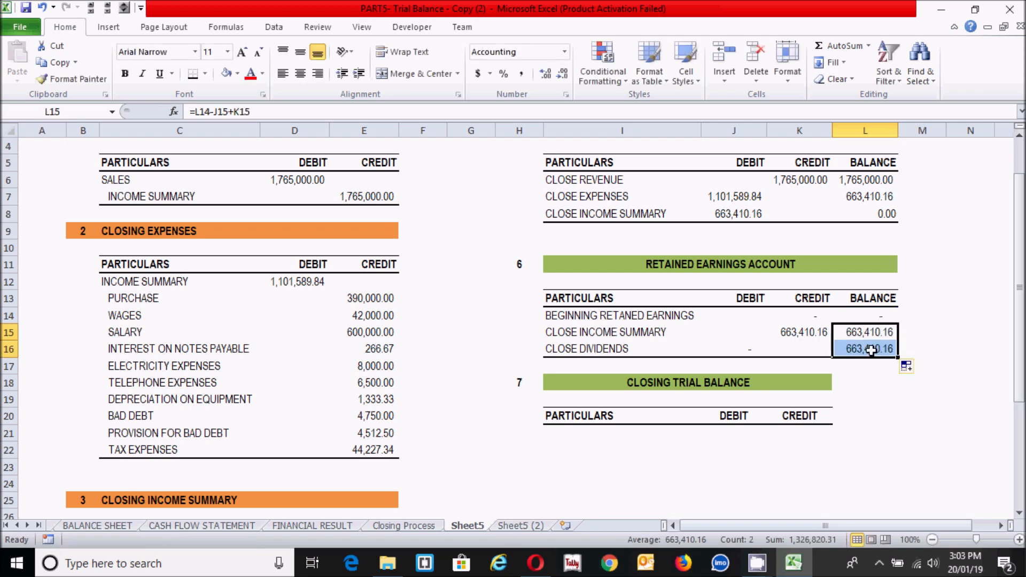
{"action": "left_click", "coordinate": [872, 351]}
{"action": "left_click", "coordinate": [194, 73]}
{"action": "left_click", "coordinate": [922, 433]}
{"action": "left_click", "coordinate": [909, 401]}
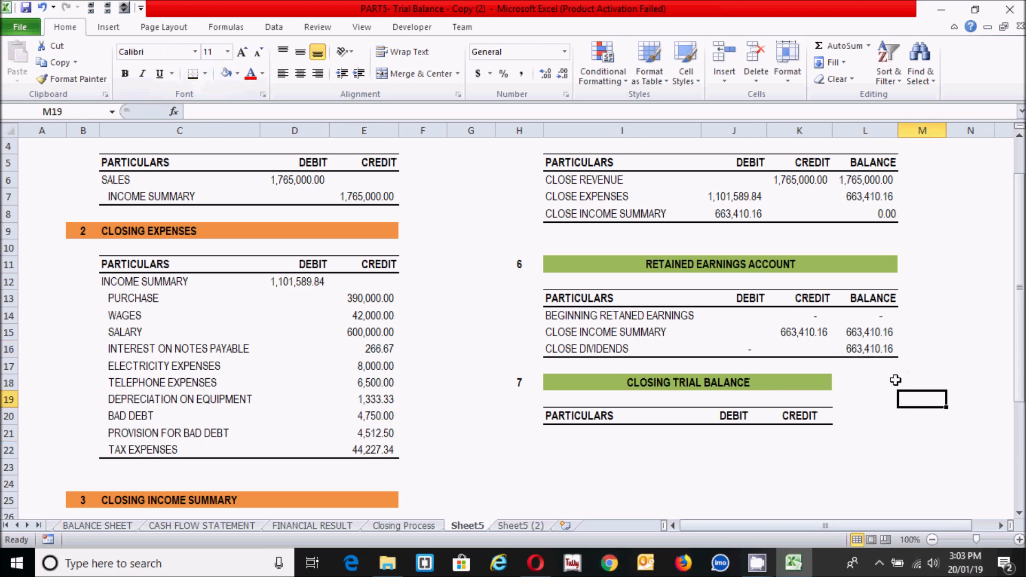
{"action": "left_click", "coordinate": [882, 352]}
{"action": "left_click", "coordinate": [886, 410]}
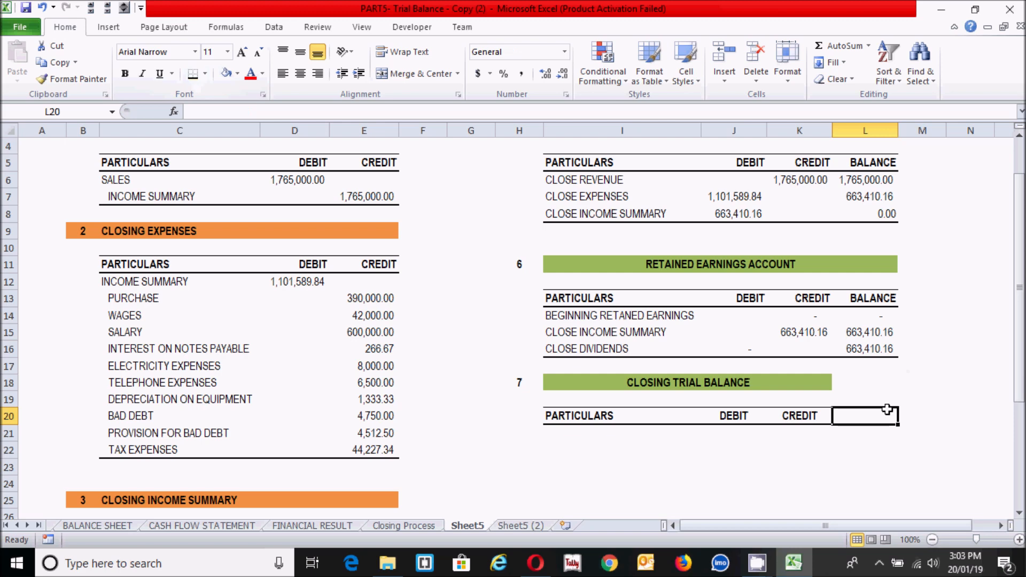
Review the final Retained Earnings balance in L16 and the empty Closing Trial Balance rows from I21 down to the TOTAL row.
{"action": "left_click", "coordinate": [875, 348]}
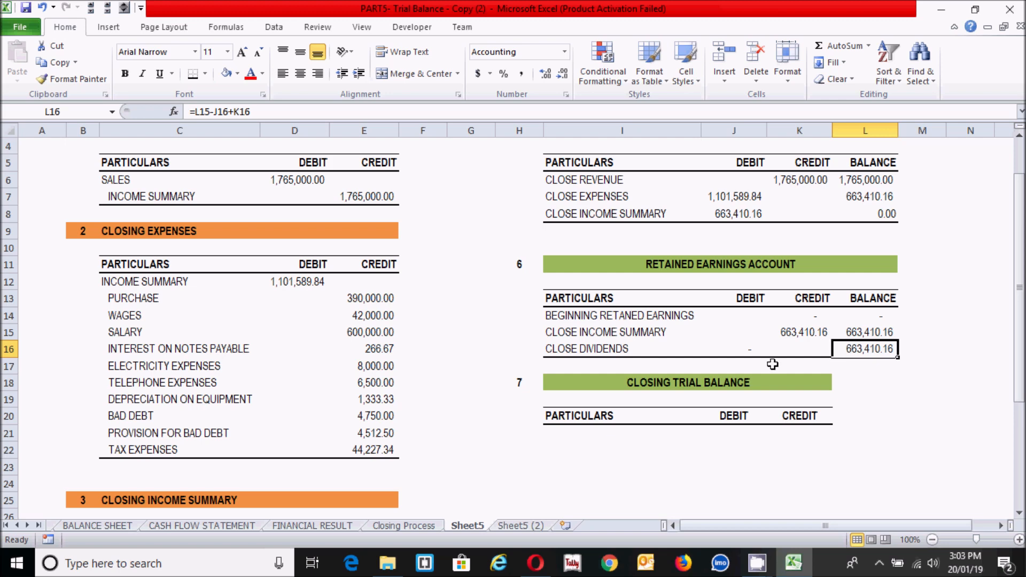
{"action": "left_click", "coordinate": [871, 396]}
{"action": "left_click", "coordinate": [892, 438]}
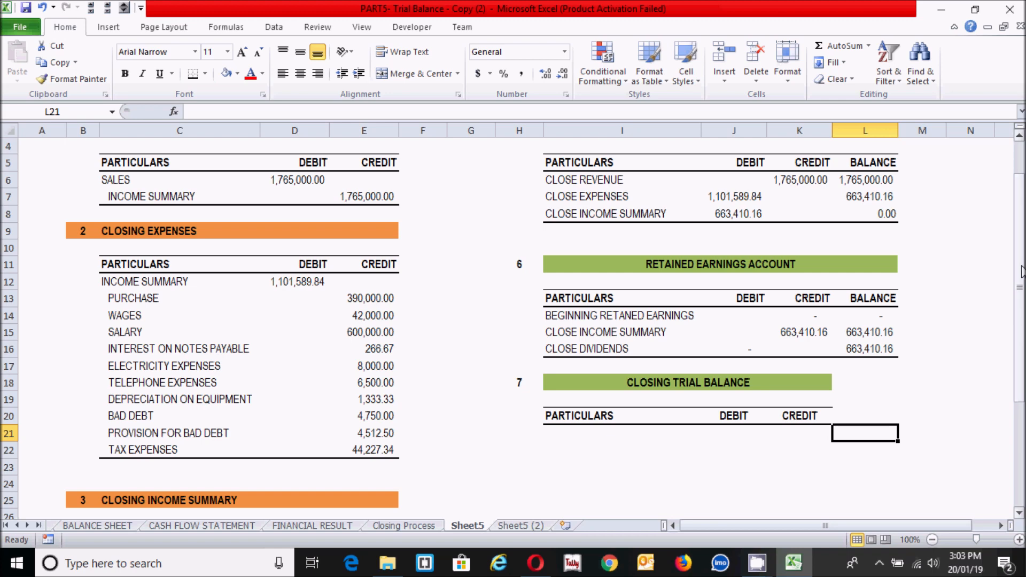
{"action": "left_click", "coordinate": [865, 350]}
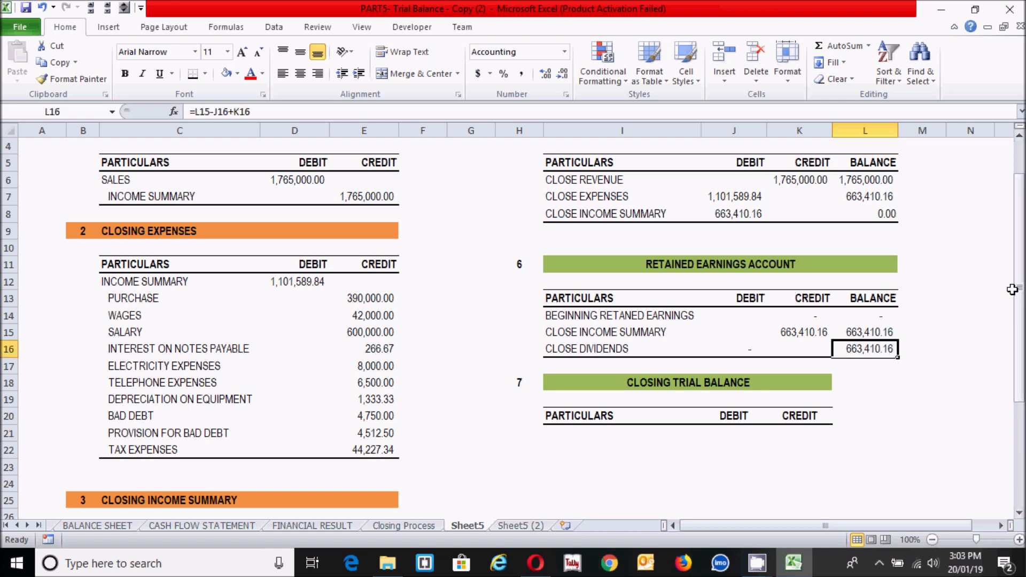
{"action": "scroll", "coordinate": [1012, 290], "scroll_direction": "down", "scroll_amount": 3}
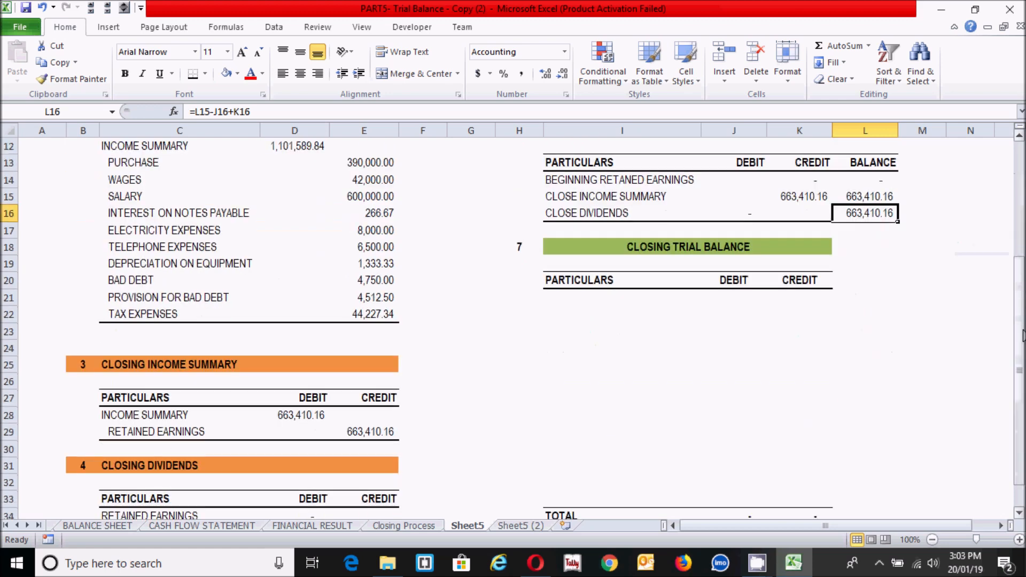
{"action": "left_click", "coordinate": [583, 299]}
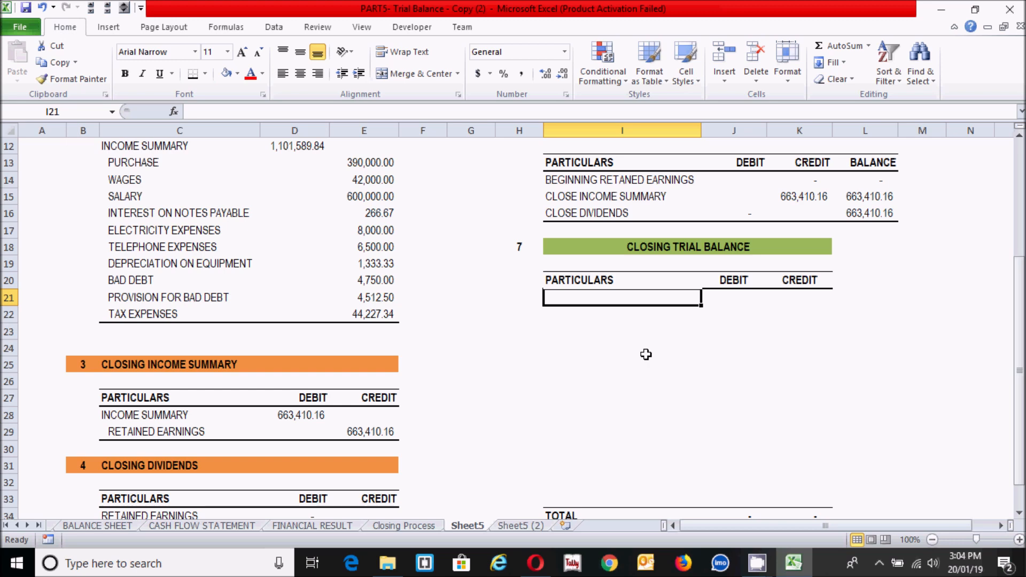
{"action": "left_click", "coordinate": [607, 463]}
{"action": "left_click", "coordinate": [610, 329]}
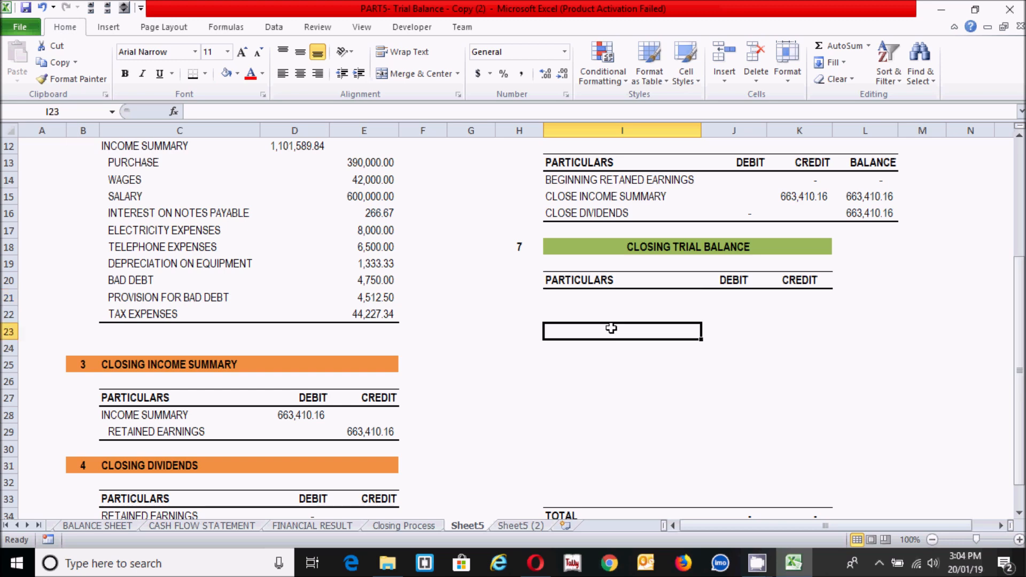
{"action": "left_click", "coordinate": [605, 305]}
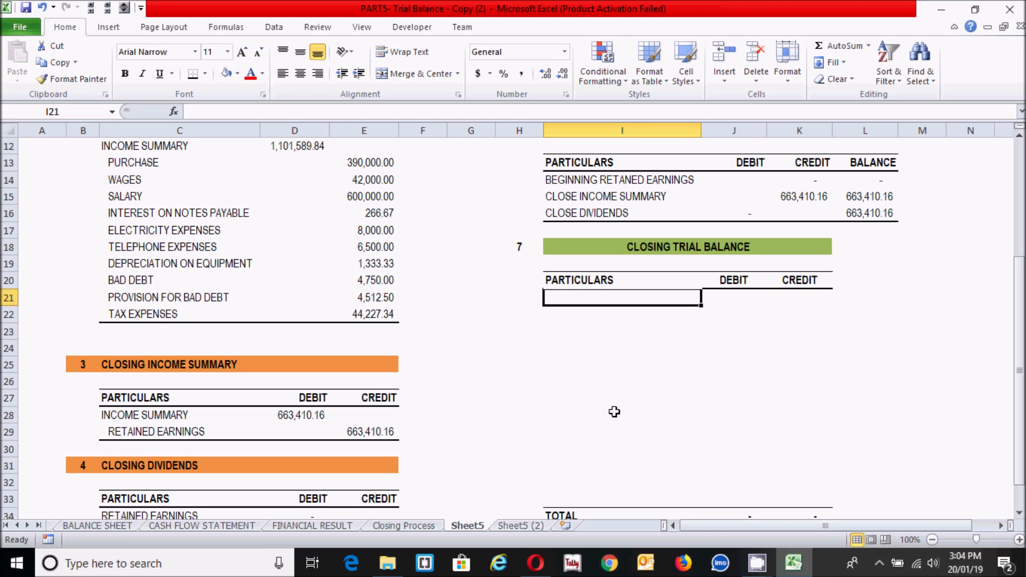
{"action": "left_click", "coordinate": [599, 499]}
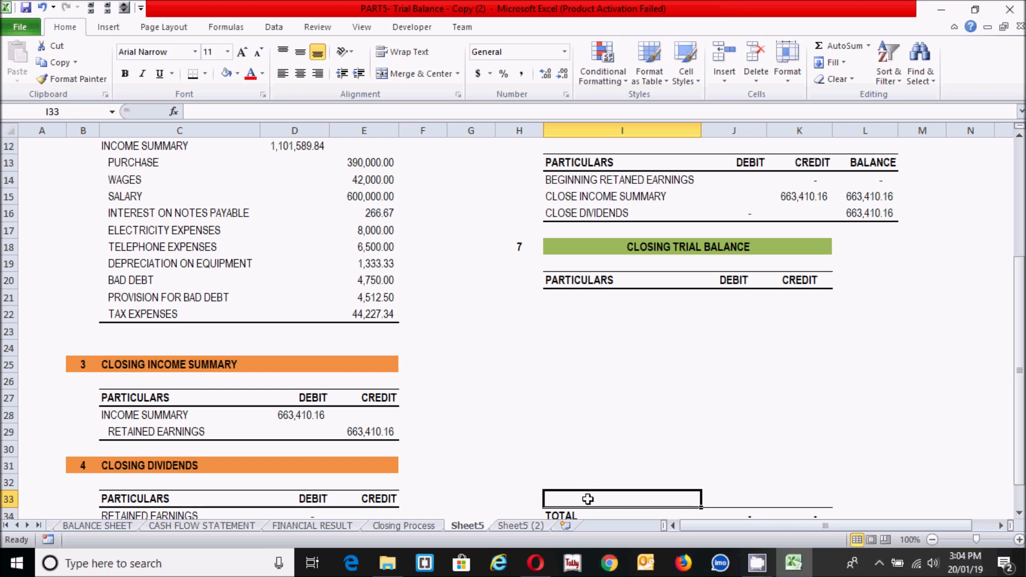
{"action": "left_click", "coordinate": [596, 297]}
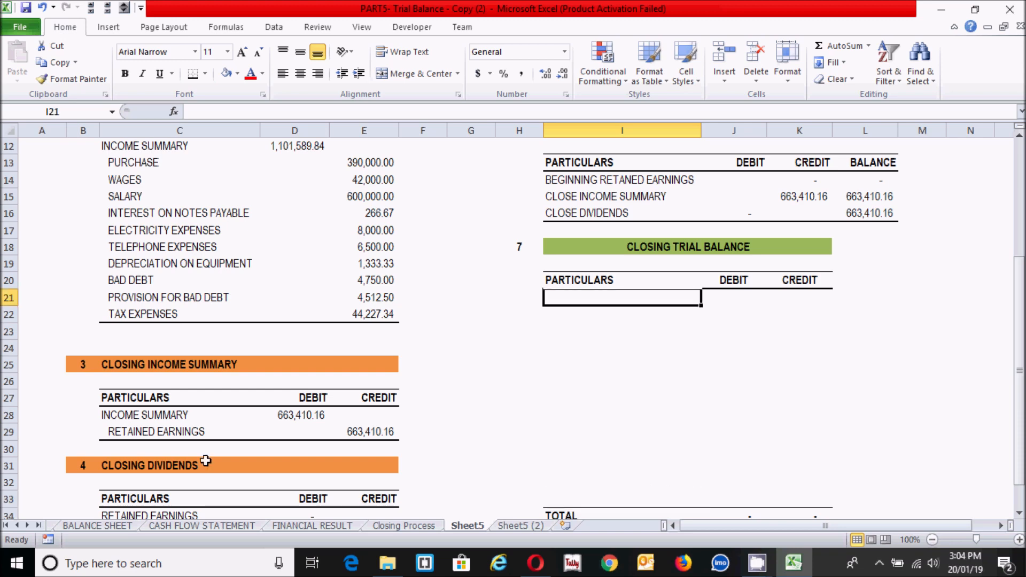
Open Sheet25 and examine the worksheet's account names and the ASSETS and CAPITAL AND LIABILITIES columns of its BALANCE SHEET section.
{"action": "left_click", "coordinate": [17, 526]}
{"action": "left_click", "coordinate": [17, 526]}
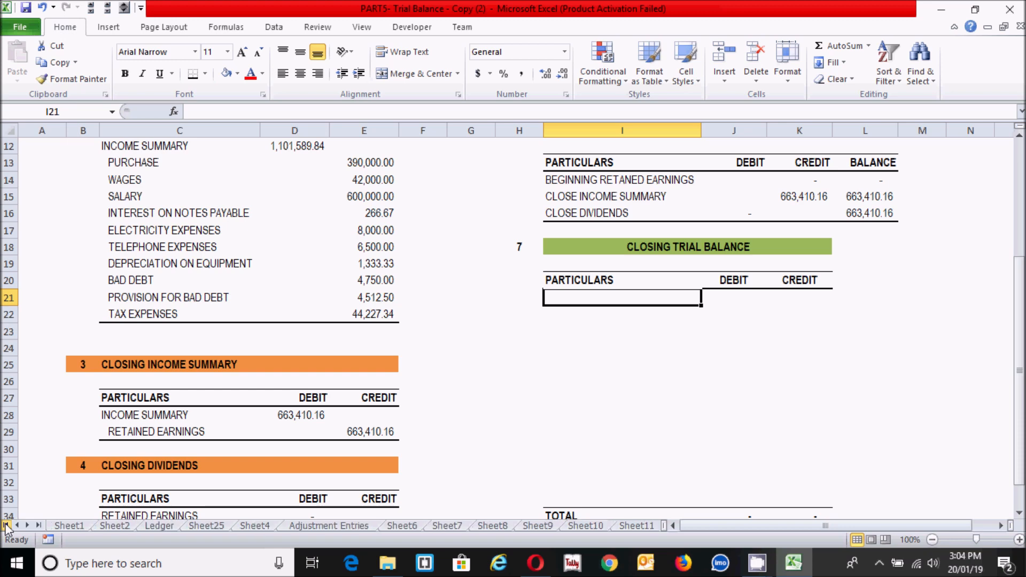
{"action": "left_click", "coordinate": [220, 525]}
{"action": "left_click", "coordinate": [313, 332]}
{"action": "left_click", "coordinate": [93, 238]}
{"action": "left_click", "coordinate": [77, 191]}
{"action": "left_click_drag", "start_coordinate": [691, 178], "coordinate": [762, 270]}
{"action": "scroll", "coordinate": [737, 385], "scroll_direction": "up", "scroll_amount": 1}
{"action": "left_click_drag", "start_coordinate": [754, 323], "coordinate": [745, 405]}
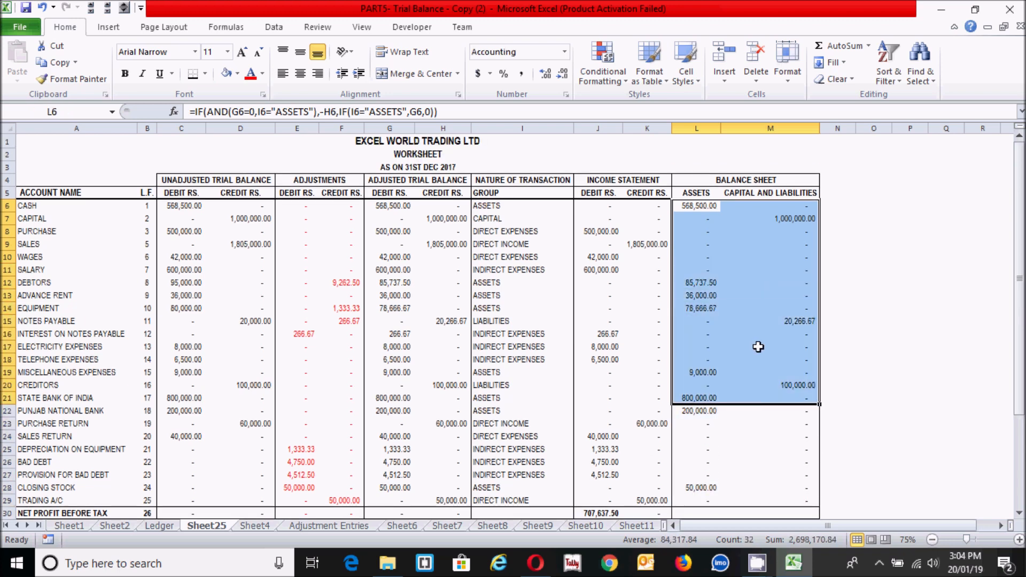
{"action": "left_click", "coordinate": [745, 261]}
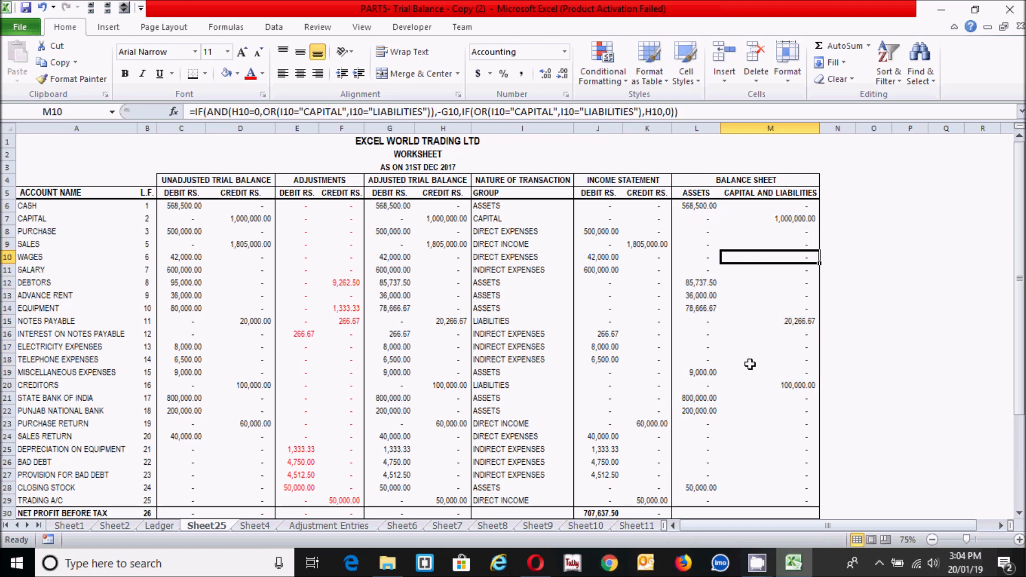
{"action": "left_click", "coordinate": [33, 207]}
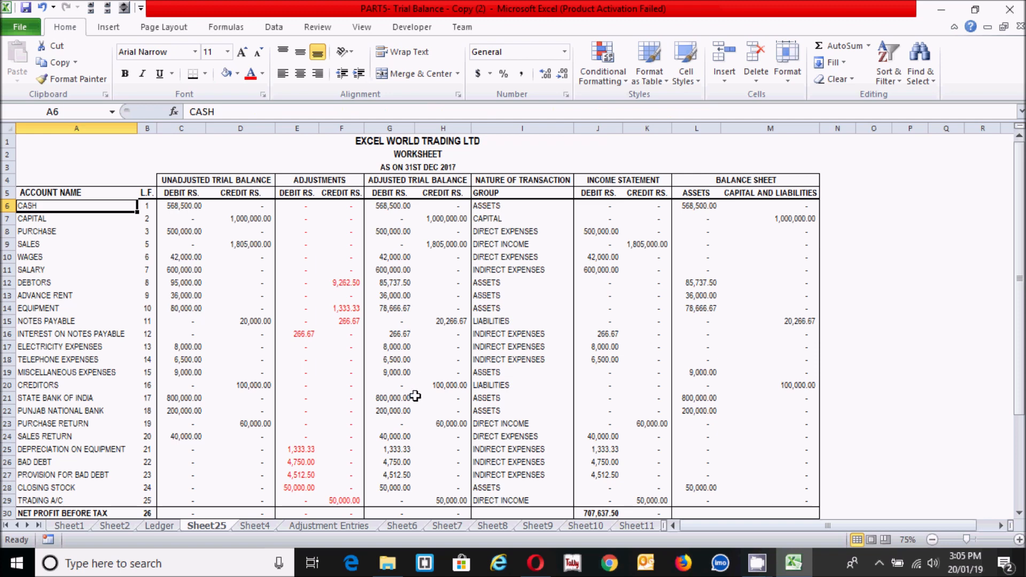
{"action": "left_click", "coordinate": [731, 438]}
{"action": "left_click", "coordinate": [751, 373]}
{"action": "left_click", "coordinate": [752, 447]}
{"action": "left_click", "coordinate": [756, 371]}
{"action": "left_click", "coordinate": [765, 436]}
{"action": "left_click", "coordinate": [760, 475]}
{"action": "left_click", "coordinate": [760, 439]}
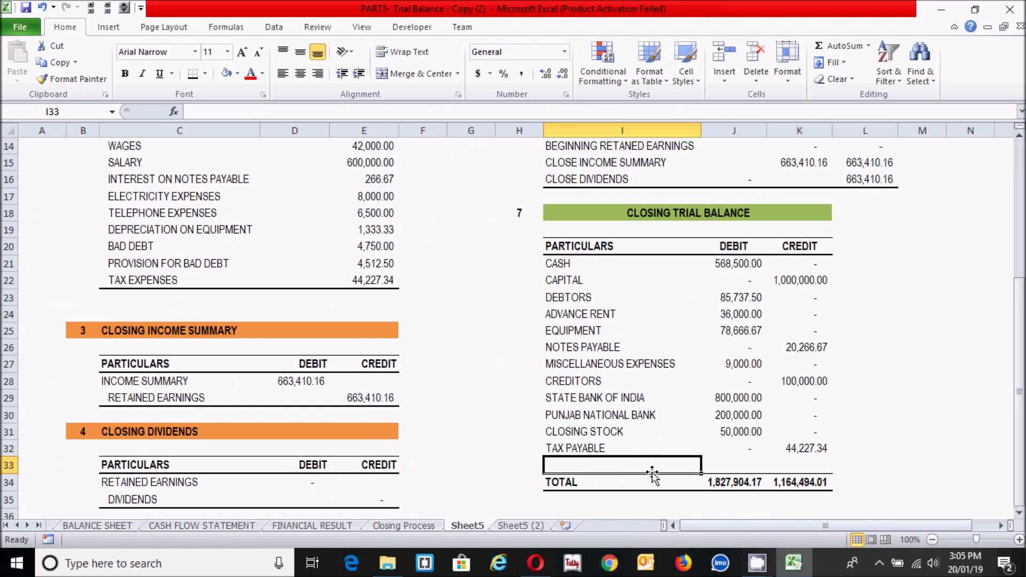
Add RETAINED EARNINGS in I33 of the Closing Trial Balance on Sheet5 and link its credit in K33 with =L16.
{"action": "type", "text": "RETAINED EARNINGS"}
{"action": "key", "text": "Tab"}
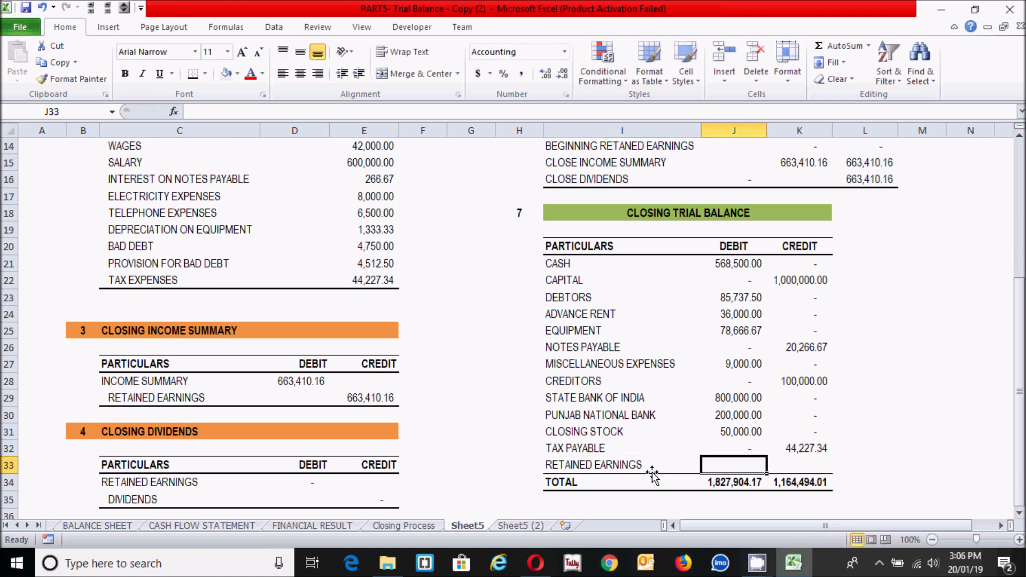
{"action": "key", "text": "Tab"}
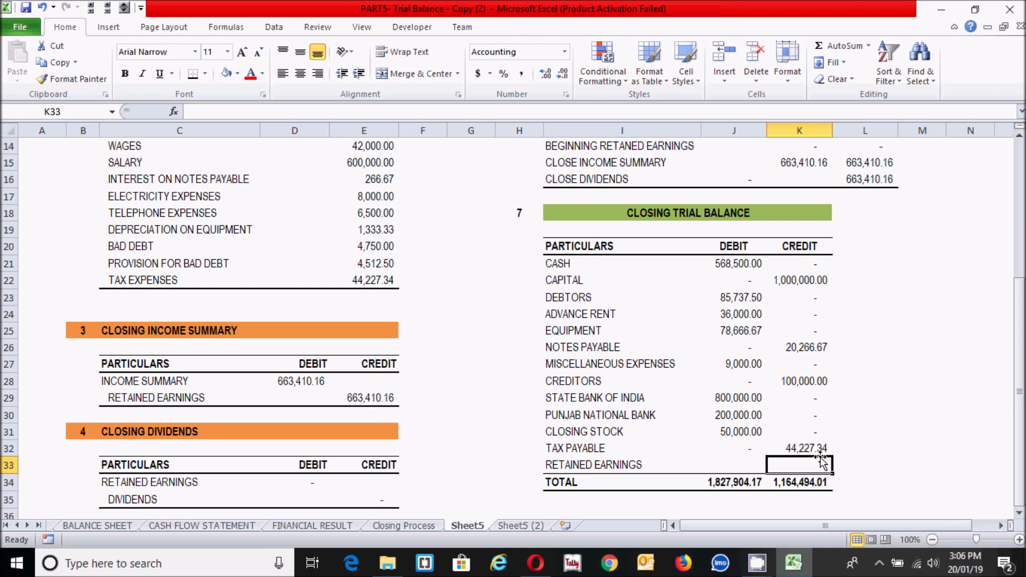
{"action": "type", "text": "="}
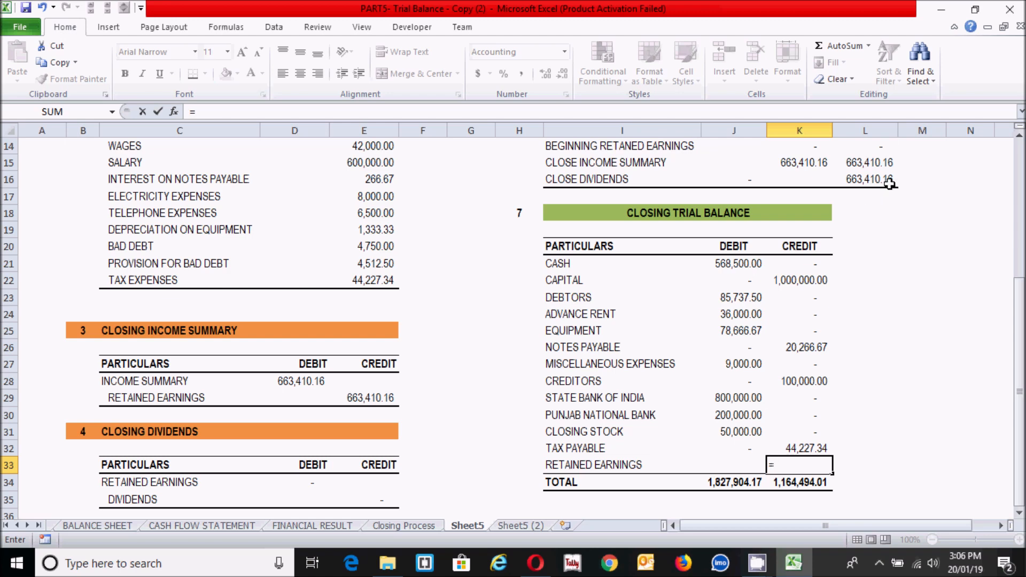
{"action": "left_click", "coordinate": [868, 180]}
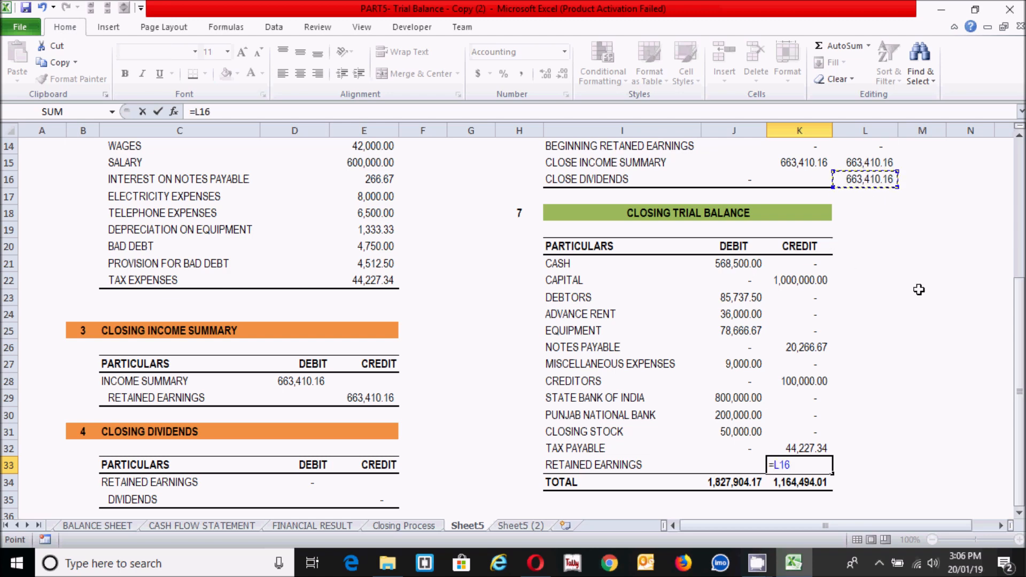
{"action": "key", "text": "Return"}
{"action": "left_click", "coordinate": [877, 452]}
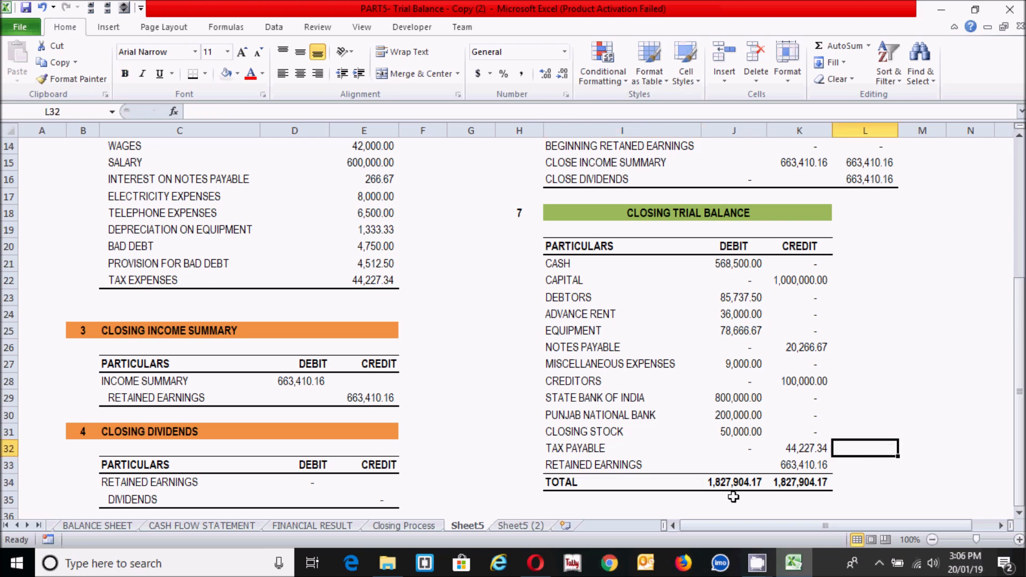
Compare the debit and credit totals in row 34 and review the accounts listed in the Closing Trial Balance.
{"action": "left_click", "coordinate": [605, 484]}
{"action": "left_click", "coordinate": [726, 484]}
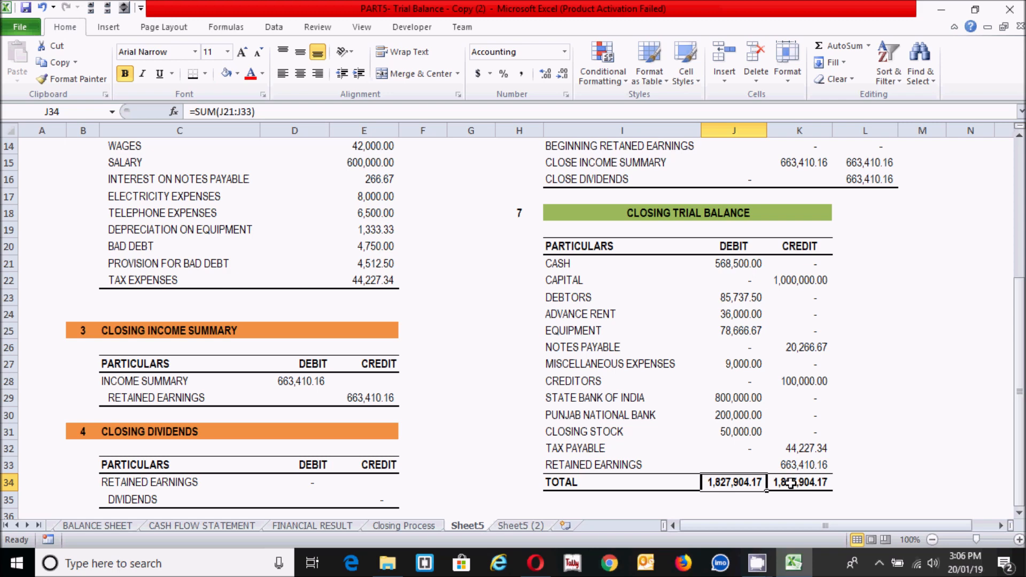
{"action": "left_click", "coordinate": [812, 483]}
{"action": "left_click", "coordinate": [1008, 400]}
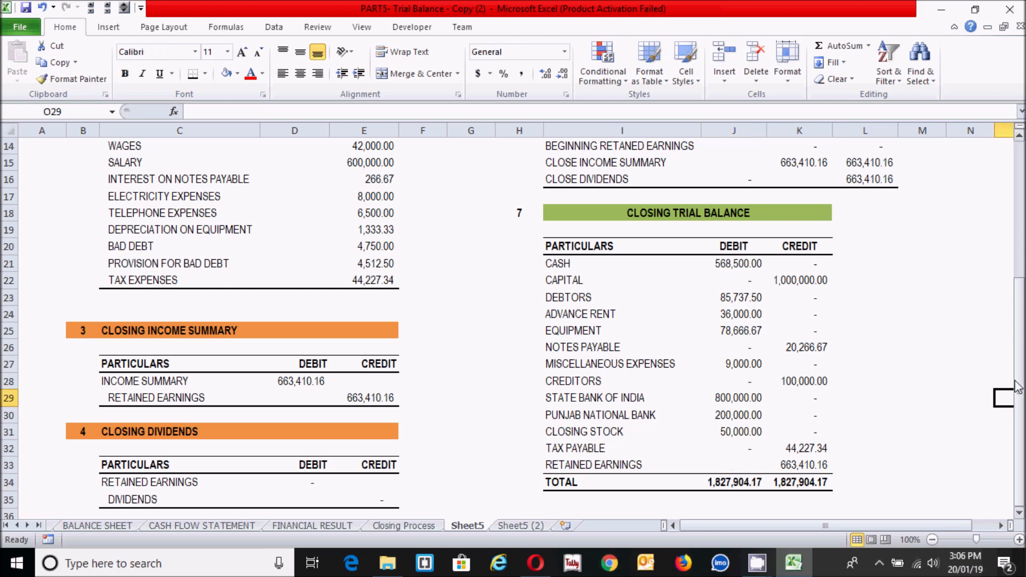
{"action": "left_click", "coordinate": [902, 368]}
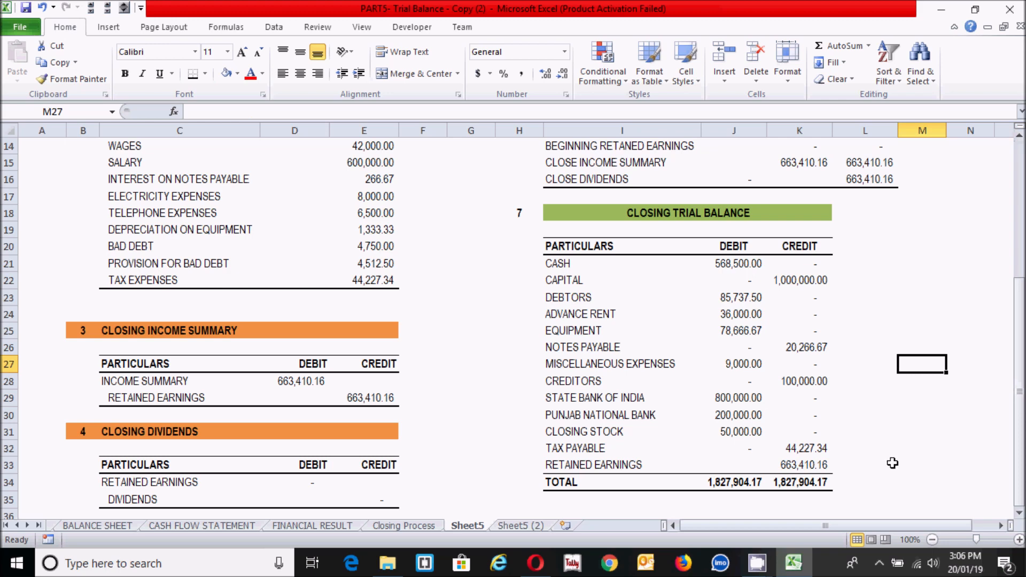
{"action": "left_click_drag", "start_coordinate": [556, 246], "coordinate": [789, 483]}
{"action": "left_click", "coordinate": [601, 375]}
{"action": "left_click", "coordinate": [630, 313]}
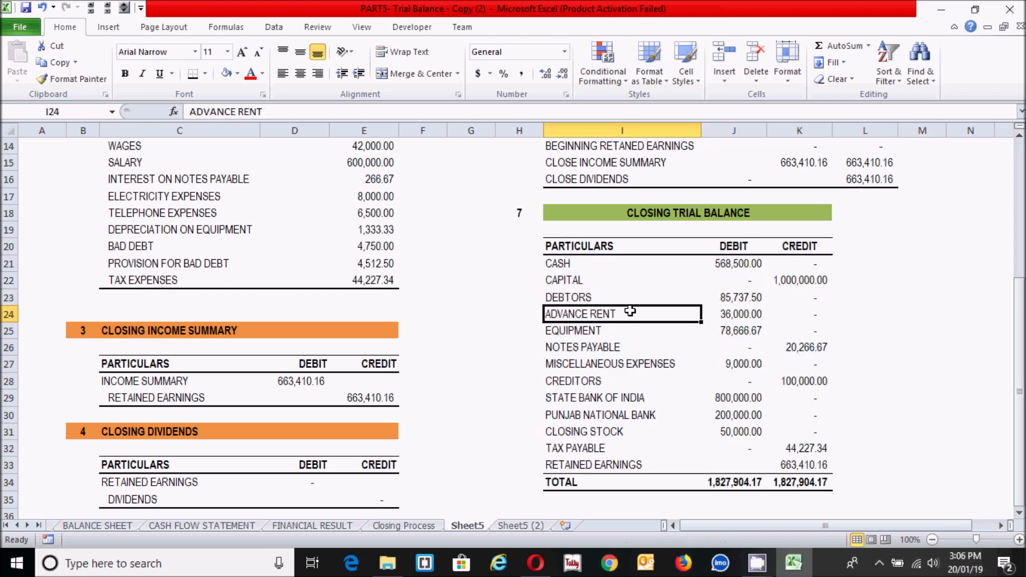
{"action": "left_click", "coordinate": [632, 279]}
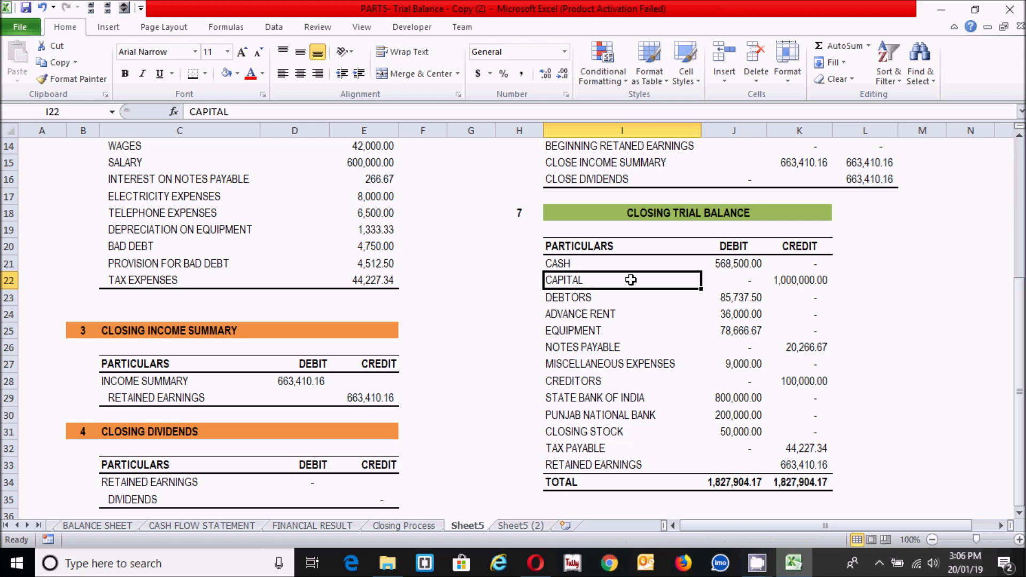
{"action": "left_click", "coordinate": [632, 426]}
{"action": "left_click", "coordinate": [639, 330]}
{"action": "left_click", "coordinate": [641, 282]}
Review the closing revenue and expense entries and the Income Summary and Retained Earnings accounts at the start of Sheet5.
{"action": "left_click_drag", "start_coordinate": [1019, 367], "coordinate": [1019, 368]}
{"action": "left_click", "coordinate": [1018, 368]}
{"action": "left_click", "coordinate": [1019, 367]}
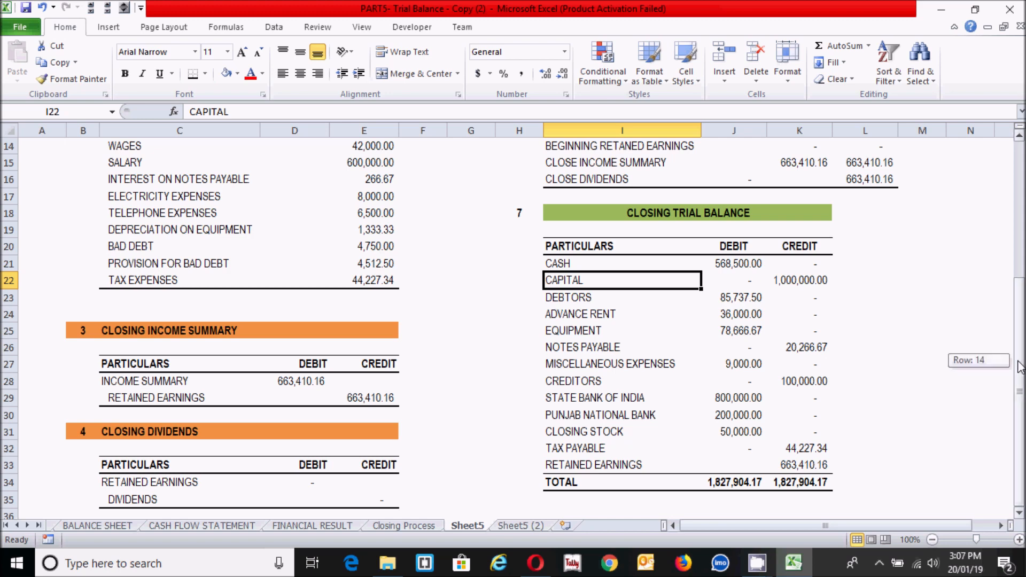
{"action": "left_click", "coordinate": [1019, 368]}
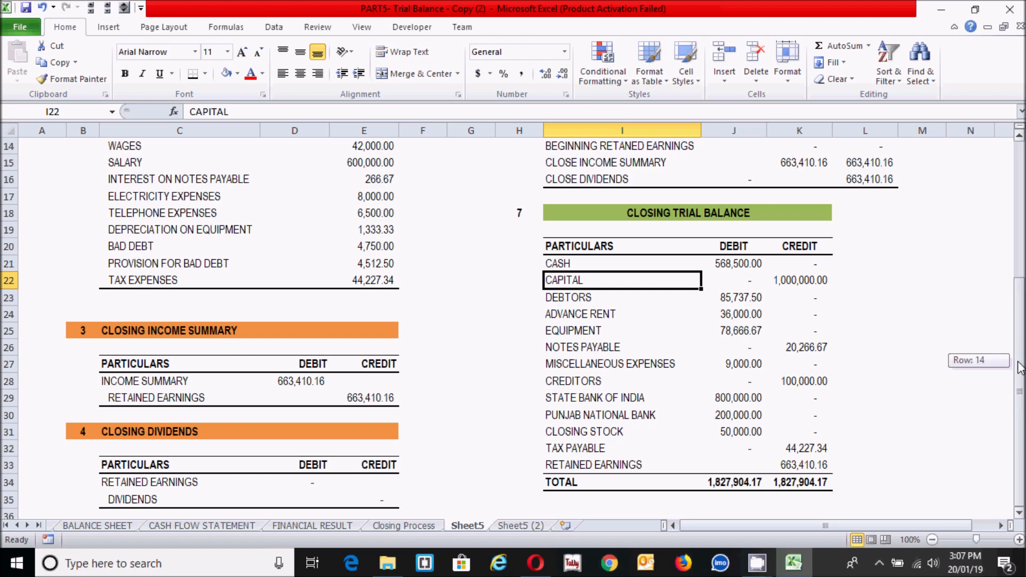
{"action": "left_click_drag", "start_coordinate": [1019, 367], "coordinate": [1017, 241]}
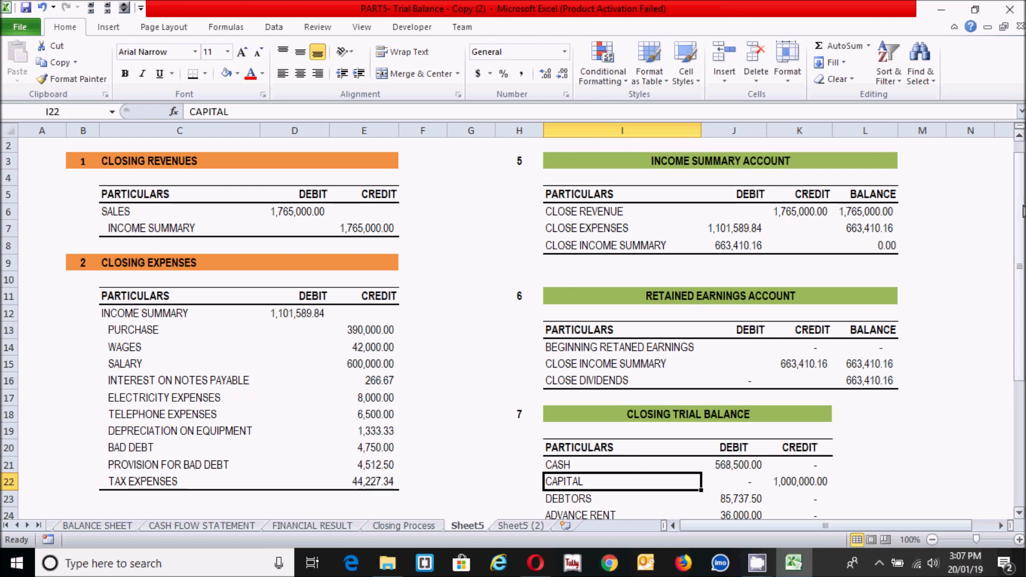
{"action": "left_click_drag", "start_coordinate": [1022, 212], "coordinate": [1022, 197]}
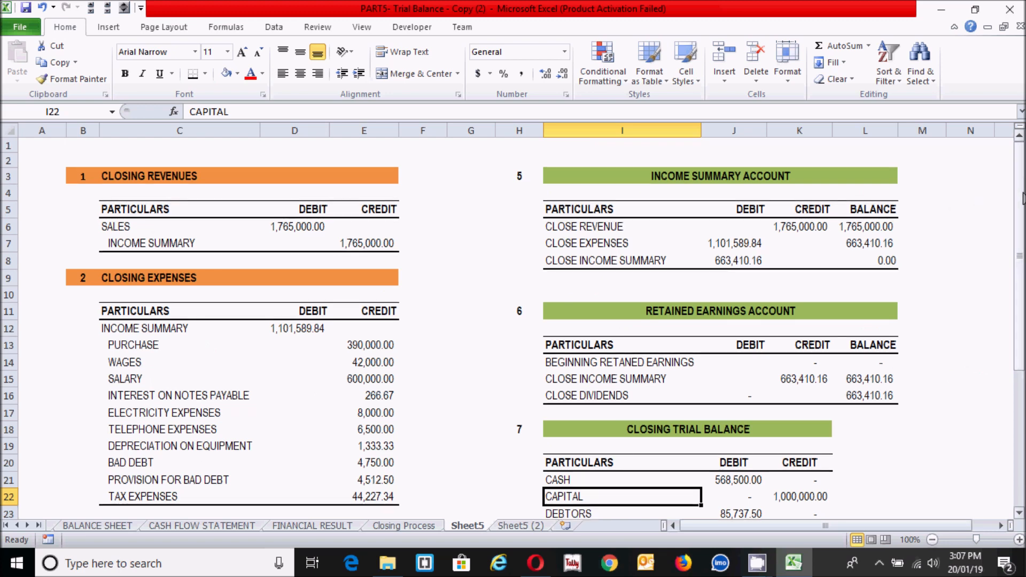